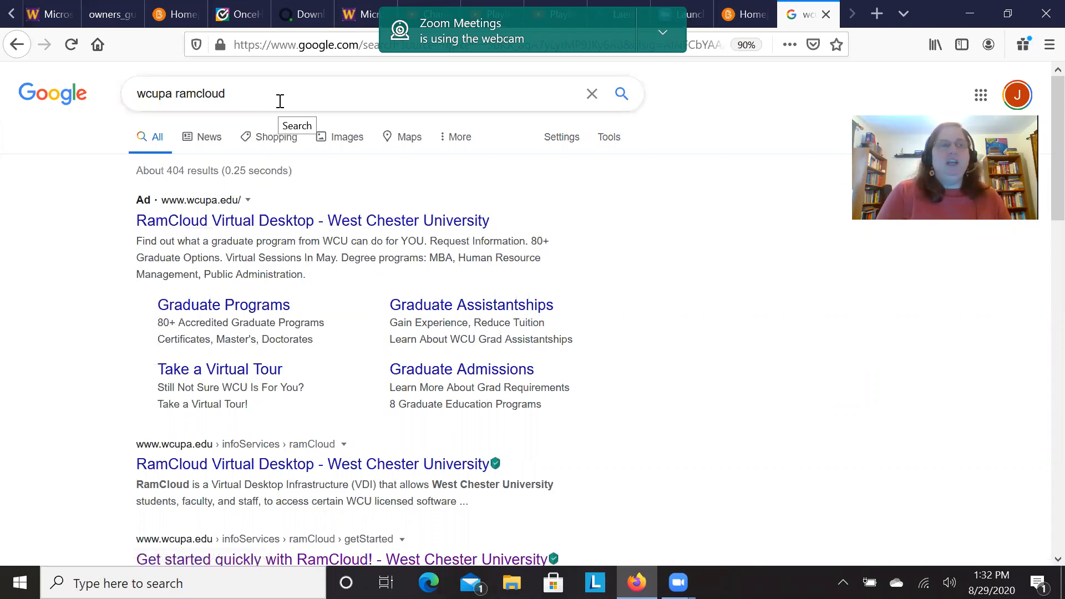
Open West Chester University's RamCloud page from the search results and expand the Windows instructions for installing Citrix Workspace App
{"action": "left_click", "coordinate": [409, 225]}
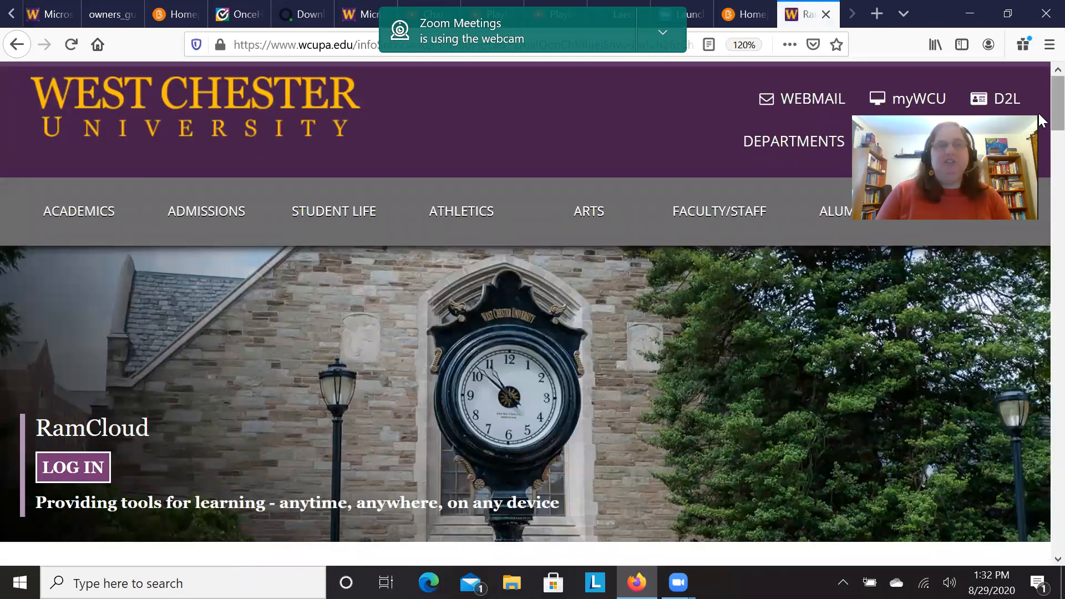
{"action": "left_click_drag", "start_coordinate": [1041, 120], "coordinate": [1040, 238]}
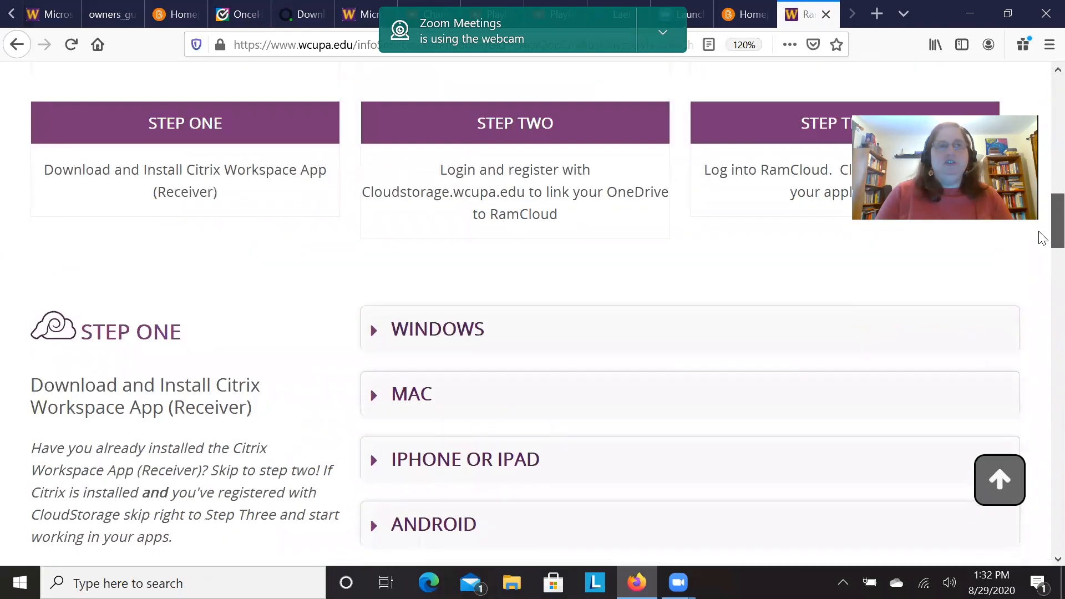
{"action": "left_click", "coordinate": [583, 337]}
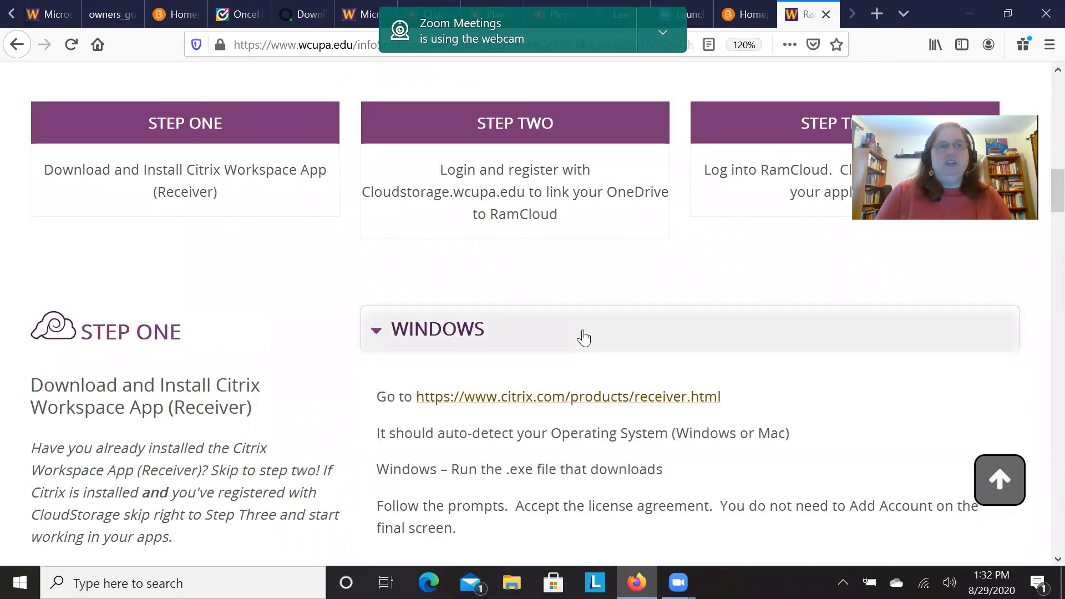
{"action": "mouse_move", "coordinate": [1040, 187]}
{"action": "left_mouse_down"}
{"action": "mouse_move", "coordinate": [1040, 211]}
{"action": "mouse_move", "coordinate": [1040, 184]}
{"action": "left_mouse_up"}
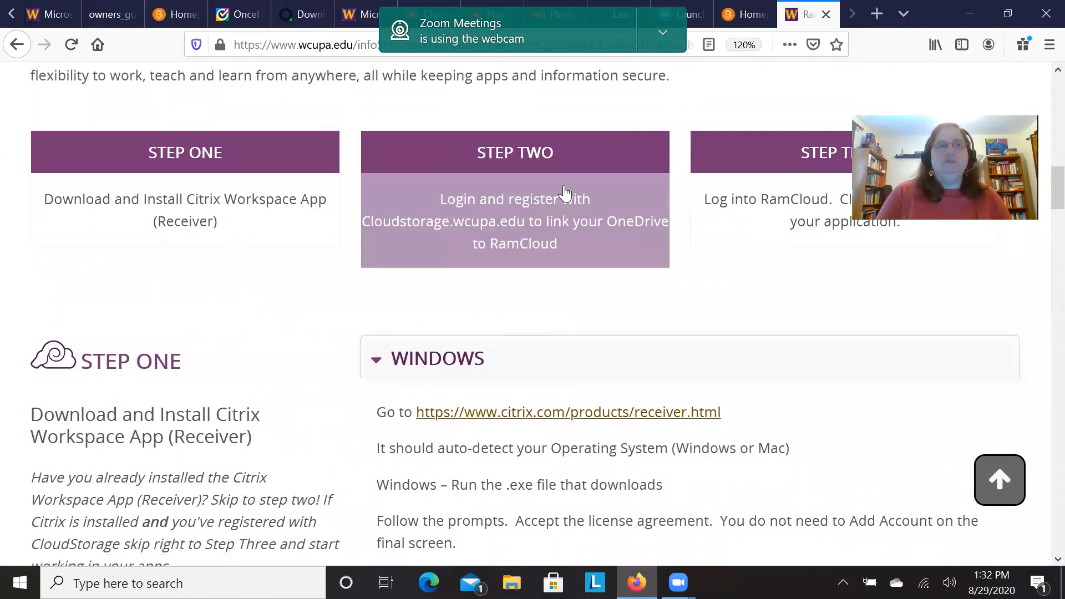
Examine the Step Two instructions for linking OneDrive to RamCloud and the Step Three login instructions
{"action": "left_click", "coordinate": [553, 172]}
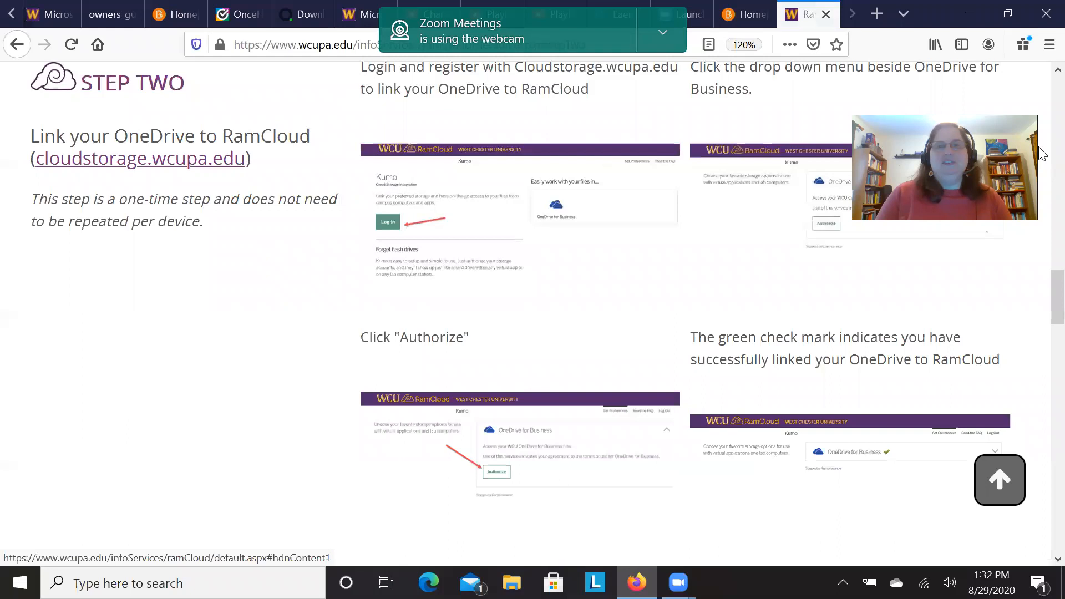
{"action": "left_click_drag", "start_coordinate": [1040, 299], "coordinate": [1041, 274]}
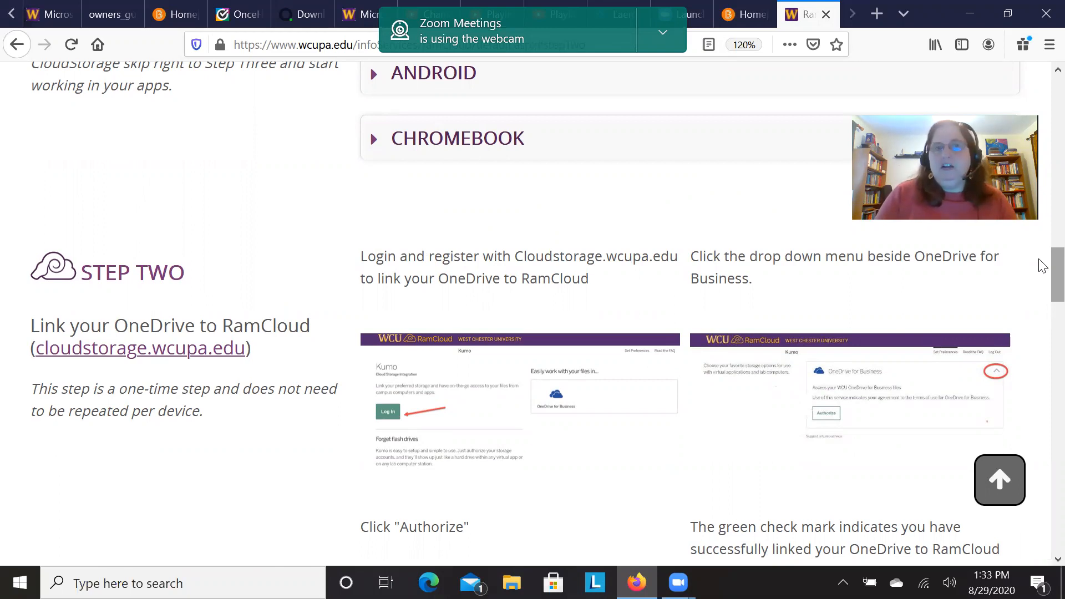
{"action": "scroll", "coordinate": [1043, 278], "scroll_direction": "down", "scroll_amount": 2}
{"action": "scroll", "coordinate": [1042, 282], "scroll_direction": "down", "scroll_amount": 4}
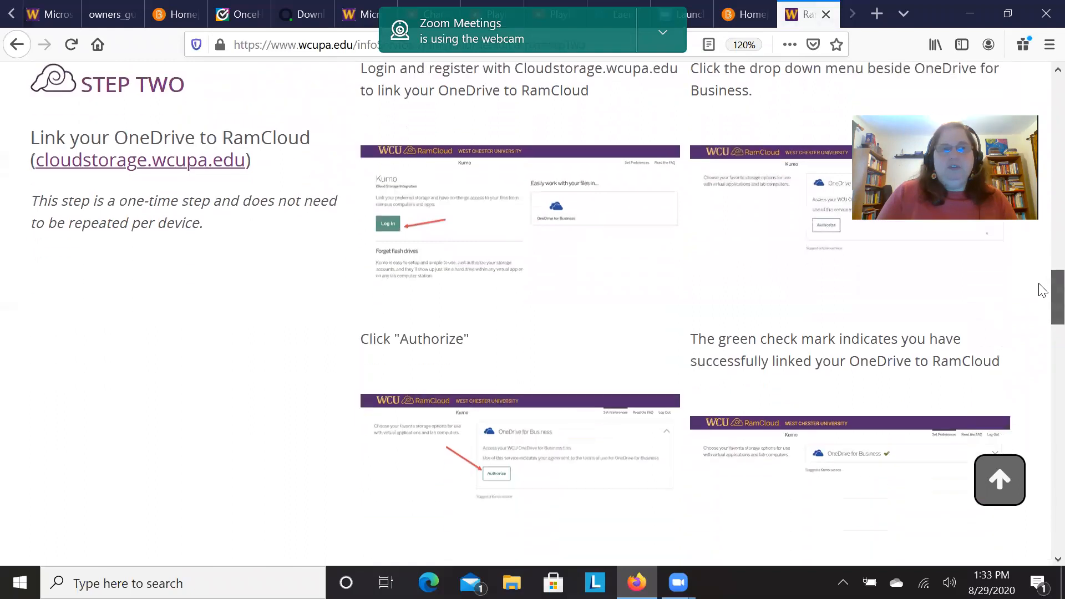
{"action": "scroll", "coordinate": [1042, 285], "scroll_direction": "up", "scroll_amount": 4}
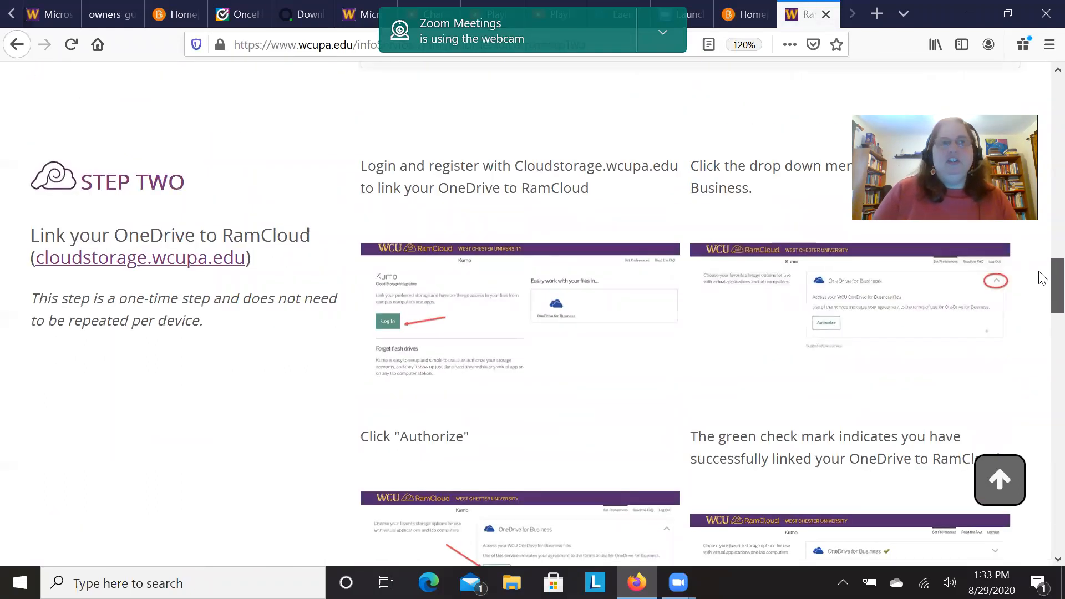
{"action": "left_click_drag", "start_coordinate": [1039, 272], "coordinate": [1043, 325]}
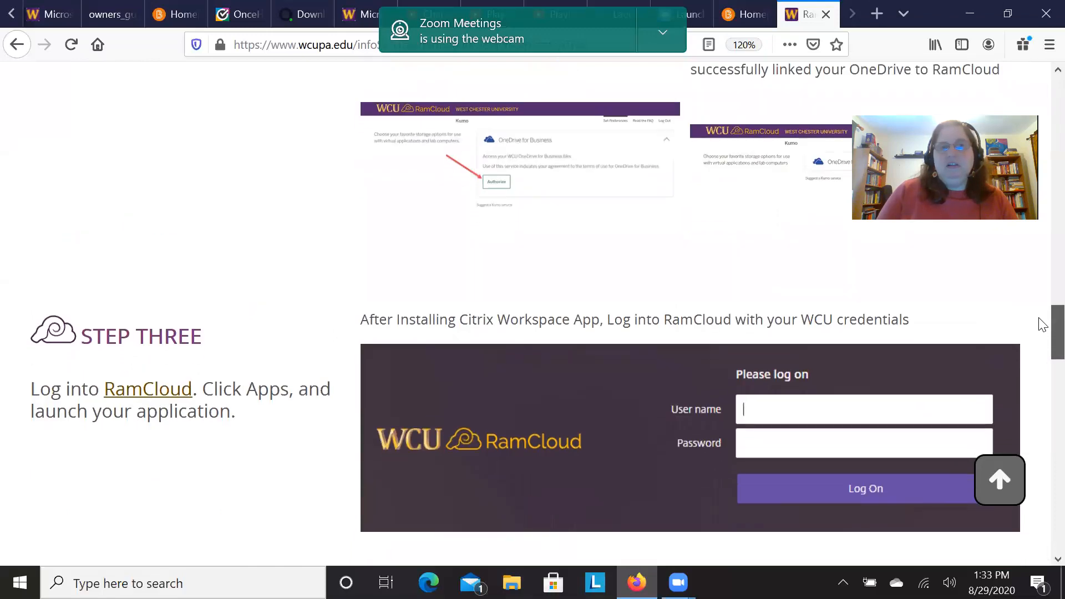
{"action": "left_click_drag", "start_coordinate": [1042, 326], "coordinate": [1043, 272]}
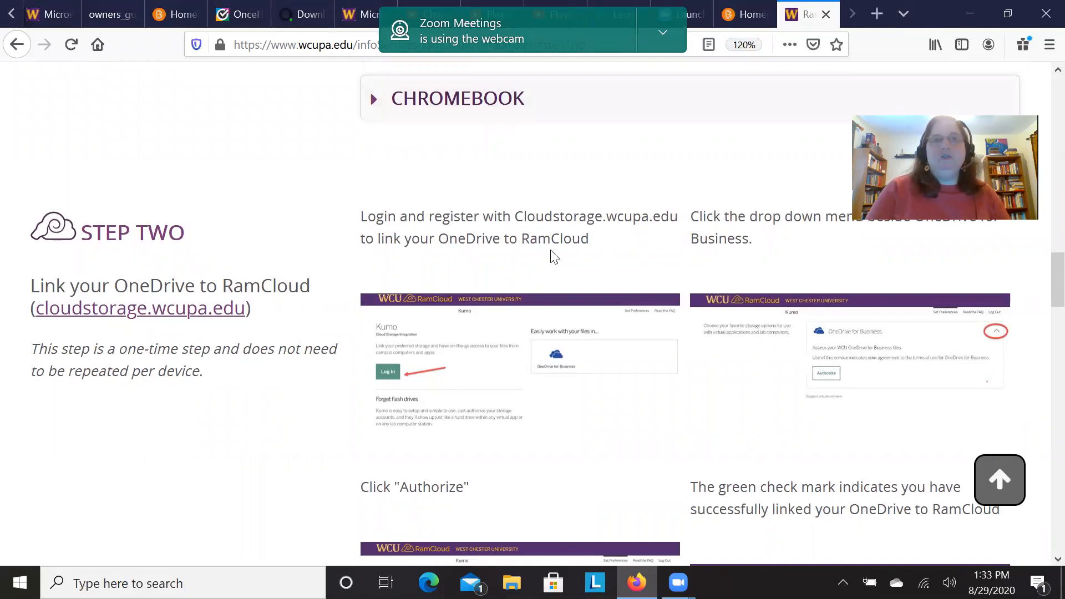
Copy the Cloudstorage.wcupa.edu address from Step Two and open it in a new browser tab
{"action": "left_click_drag", "start_coordinate": [518, 216], "coordinate": [677, 220]}
{"action": "key", "text": "ctrl+c"}
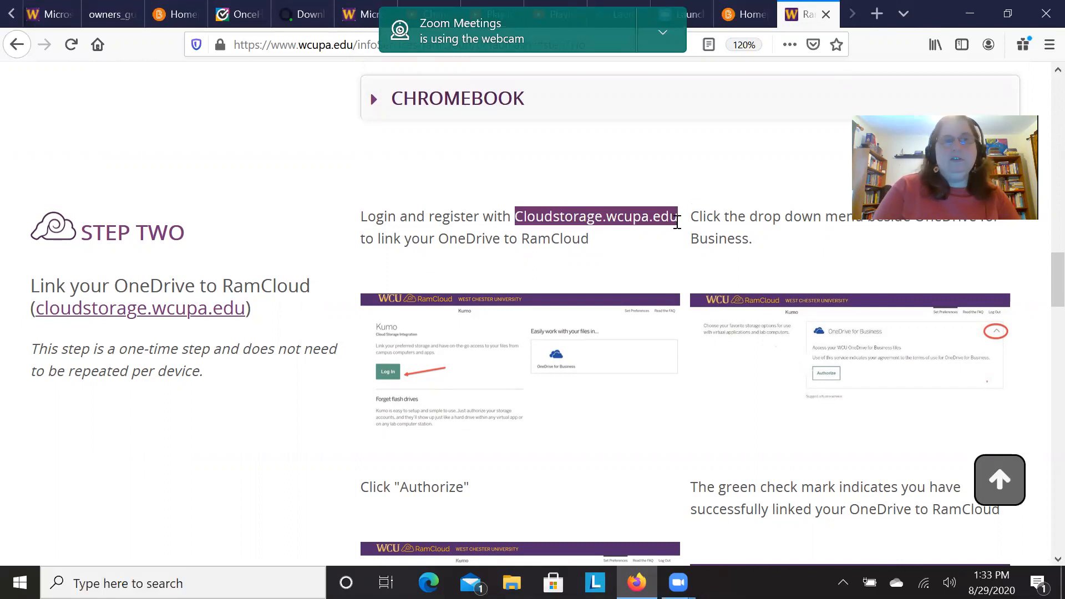
{"action": "left_click", "coordinate": [877, 13]}
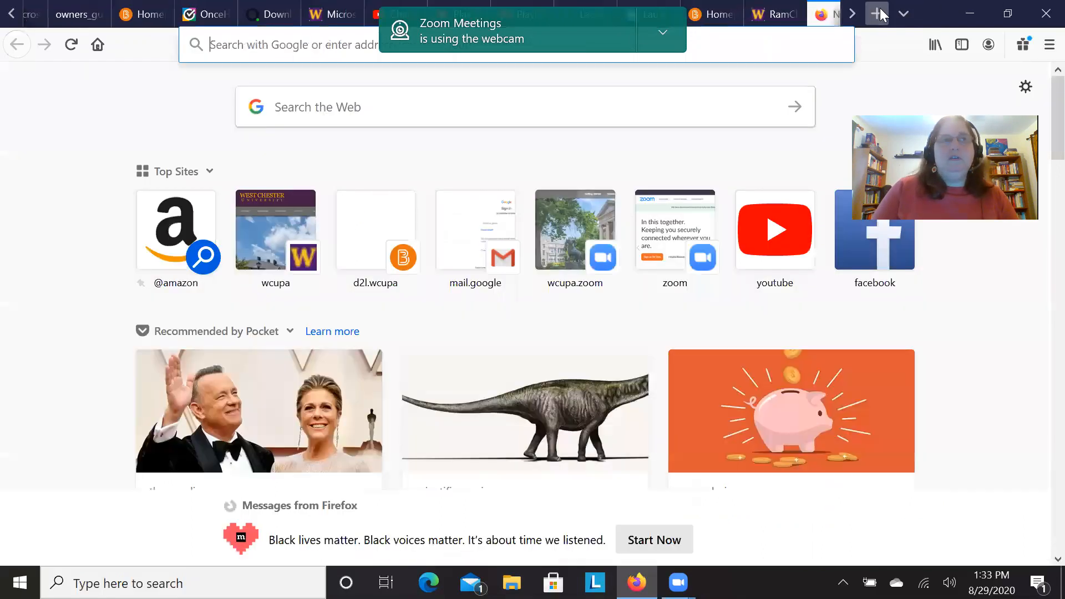
{"action": "key", "text": "ctrl+v"}
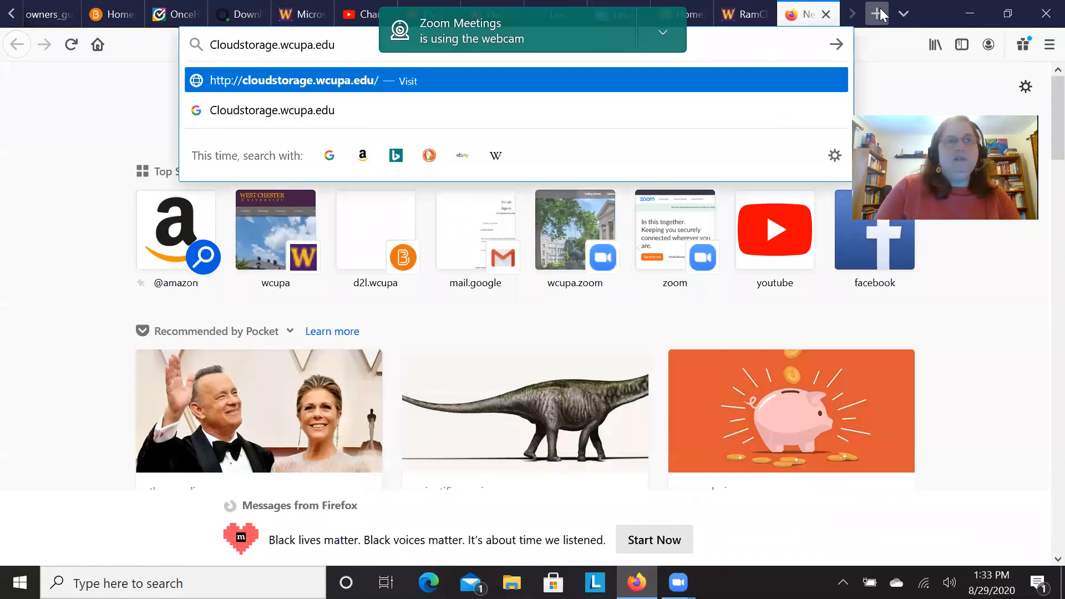
{"action": "left_click", "coordinate": [608, 19]}
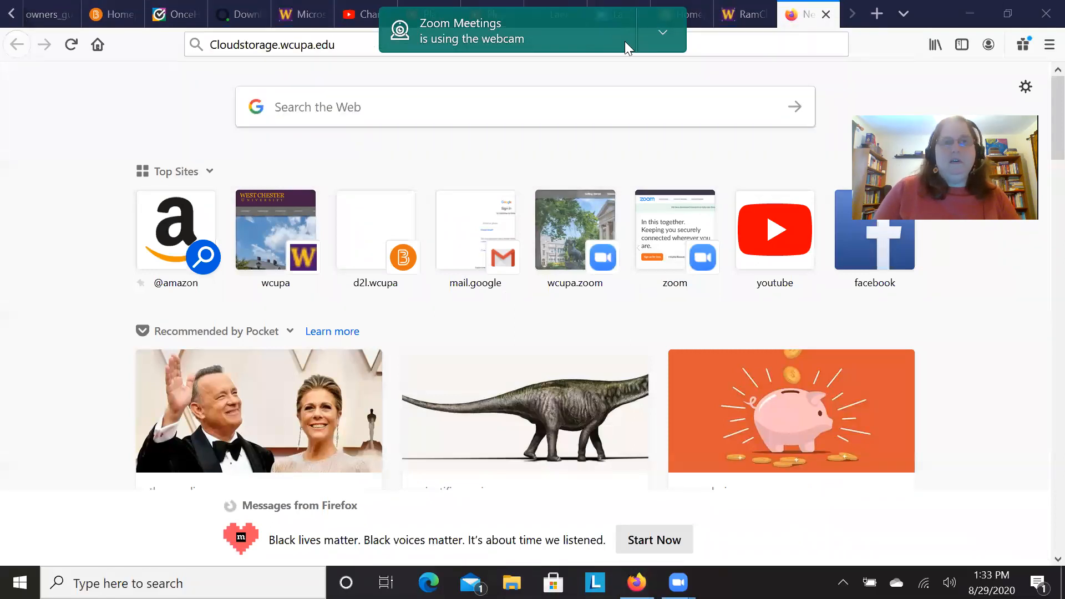
{"action": "left_click_drag", "start_coordinate": [625, 41], "coordinate": [1058, 558]}
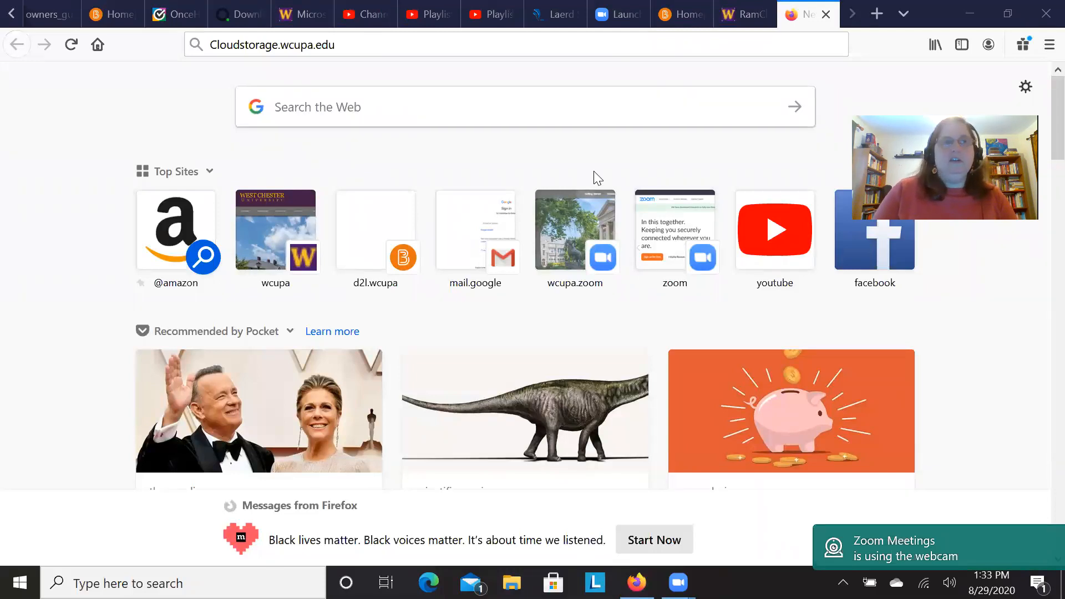
{"action": "left_click", "coordinate": [342, 45]}
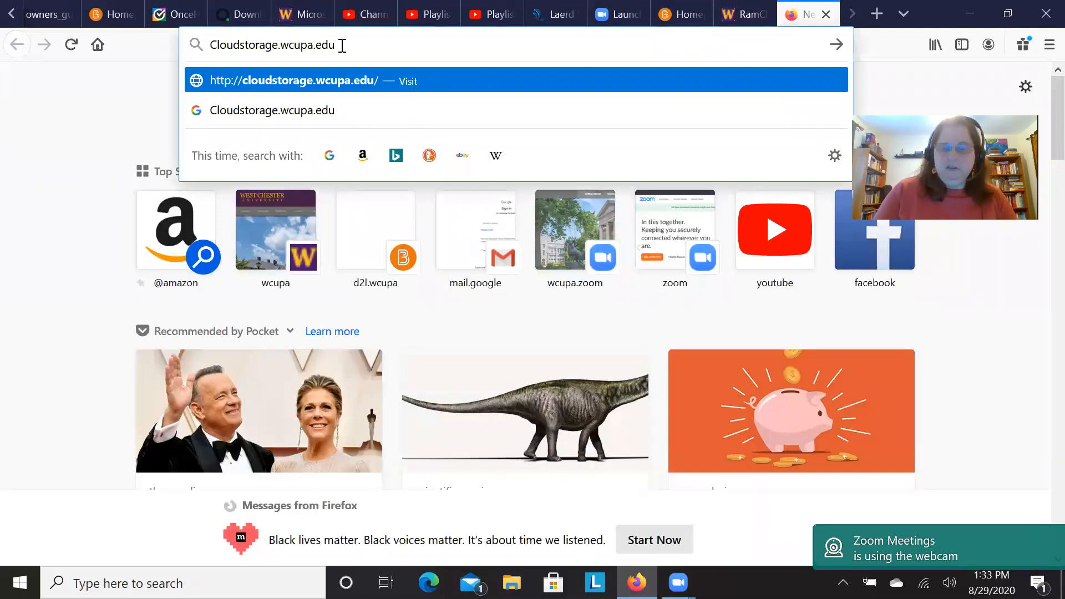
{"action": "key", "text": "Return"}
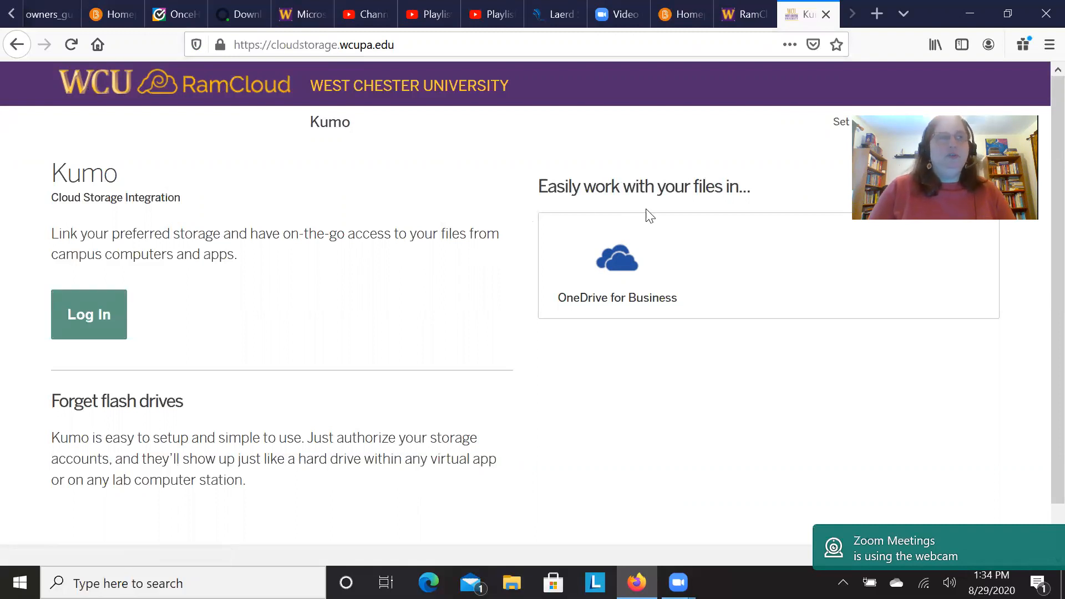
Log in to Kumo and authorize OneDrive for Business, choosing to stay signed in to the university account
{"action": "left_click", "coordinate": [117, 327]}
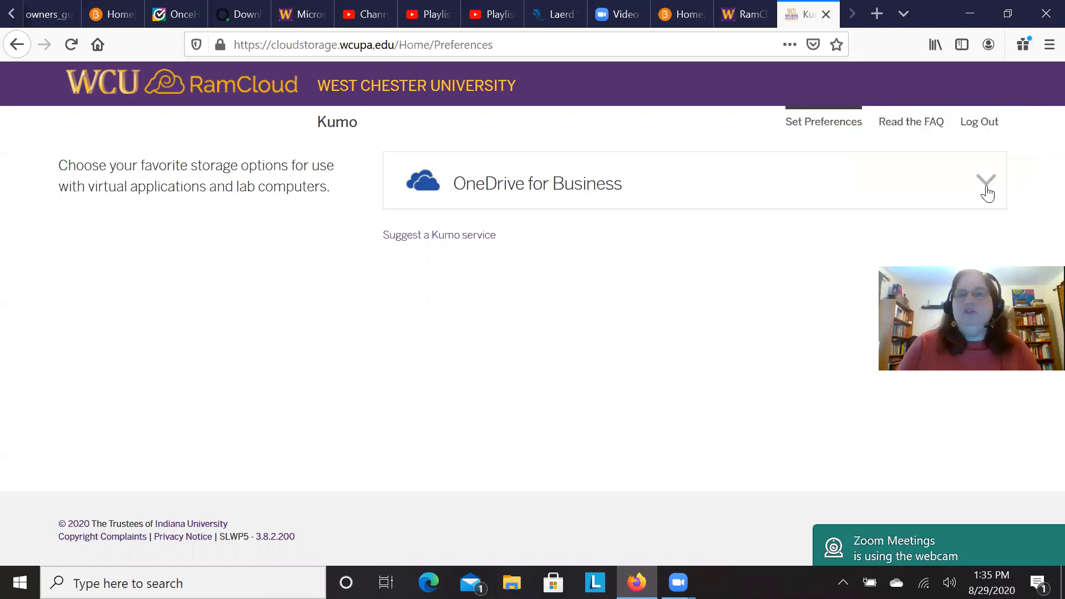
{"action": "left_click", "coordinate": [986, 191]}
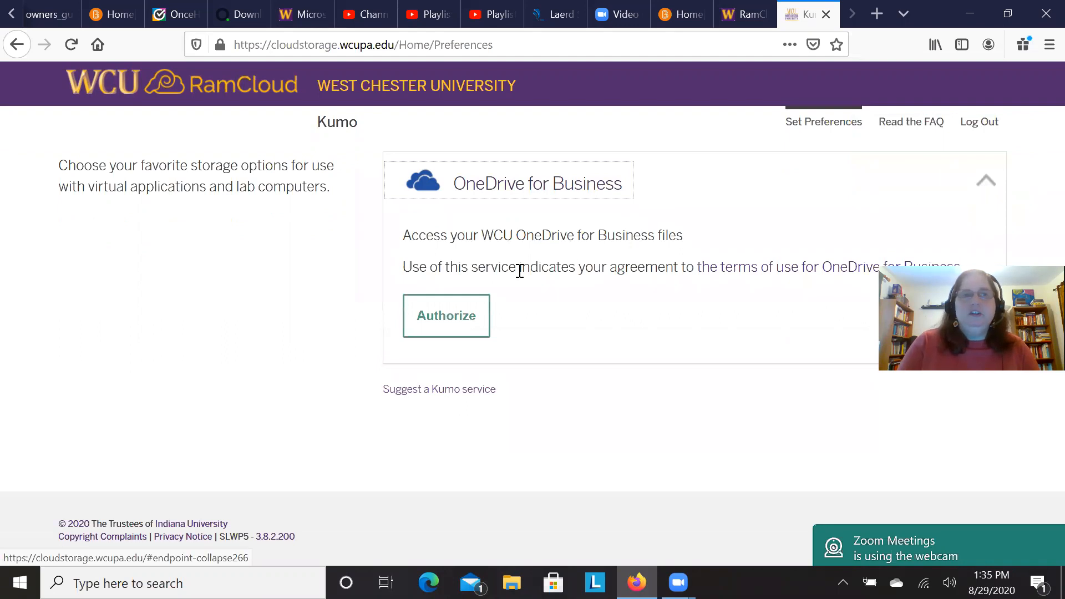
{"action": "left_click", "coordinate": [477, 321]}
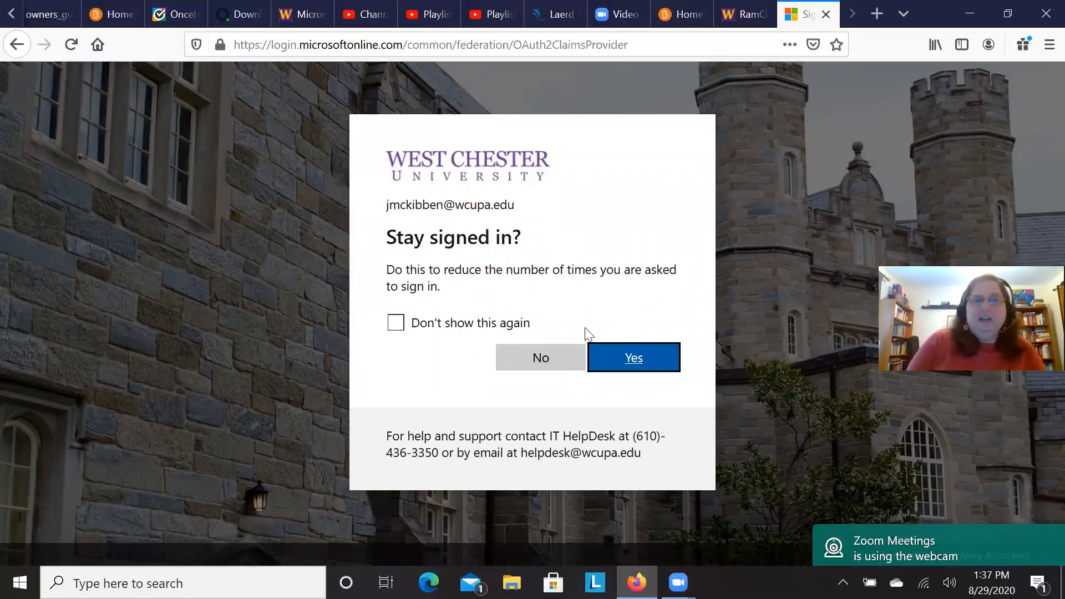
{"action": "left_click", "coordinate": [621, 360]}
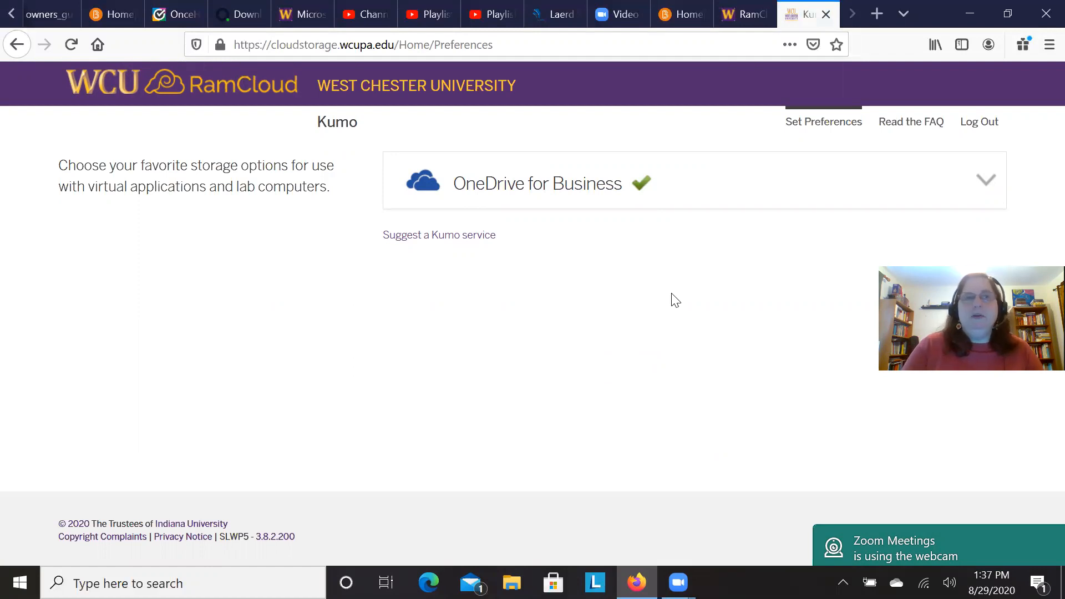
Return to the RamCloud instructions page and go to the Step Three section
{"action": "left_click", "coordinate": [744, 16]}
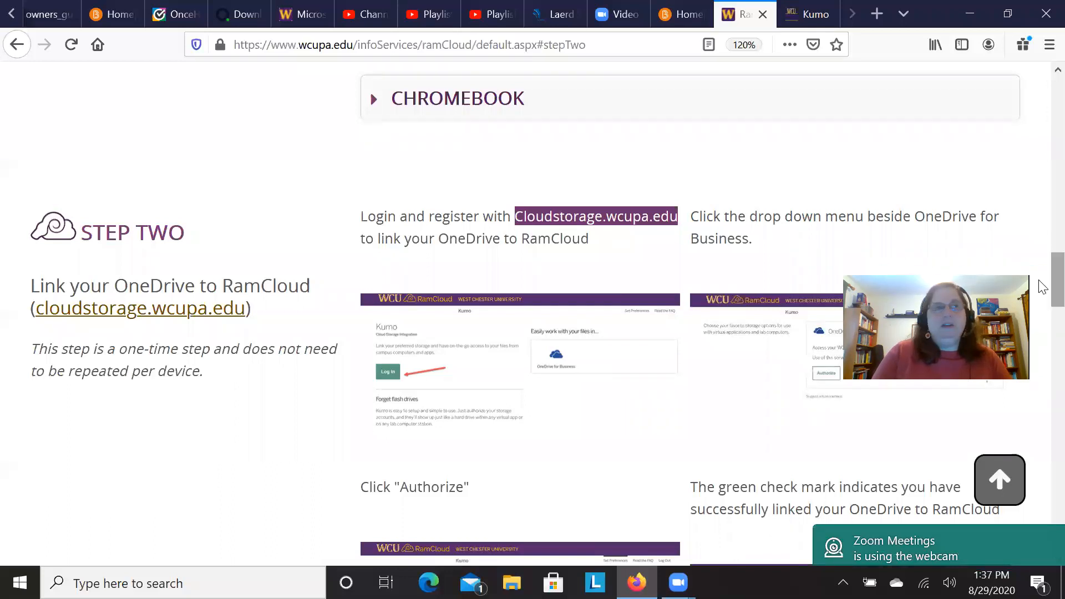
{"action": "scroll", "coordinate": [1041, 261], "scroll_direction": "up", "scroll_amount": 3}
{"action": "scroll", "coordinate": [1041, 247], "scroll_direction": "up", "scroll_amount": 10}
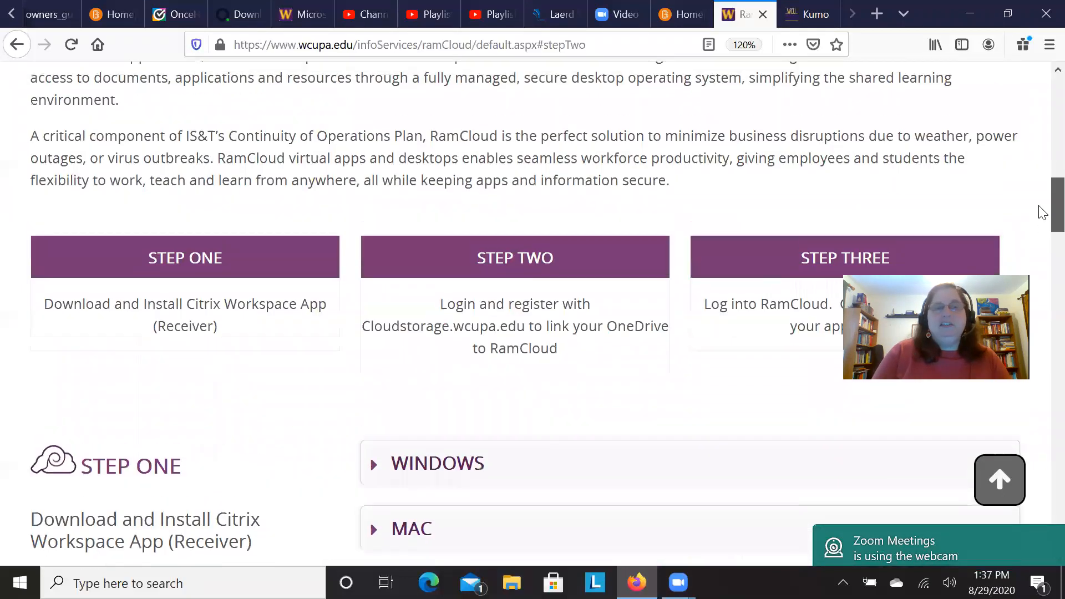
{"action": "scroll", "coordinate": [1041, 233], "scroll_direction": "down", "scroll_amount": 4}
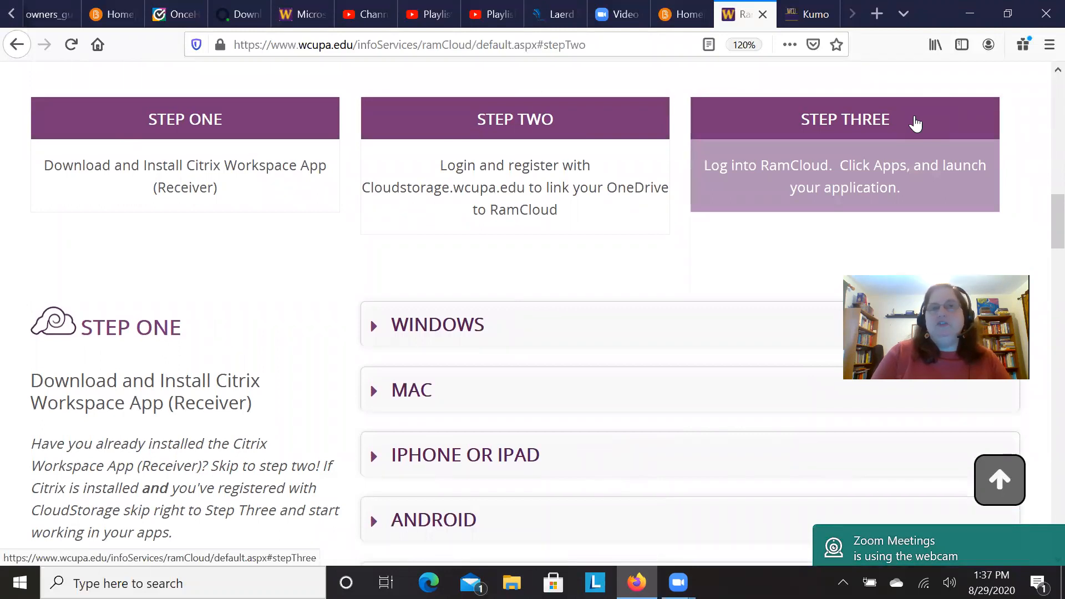
{"action": "left_click", "coordinate": [916, 125]}
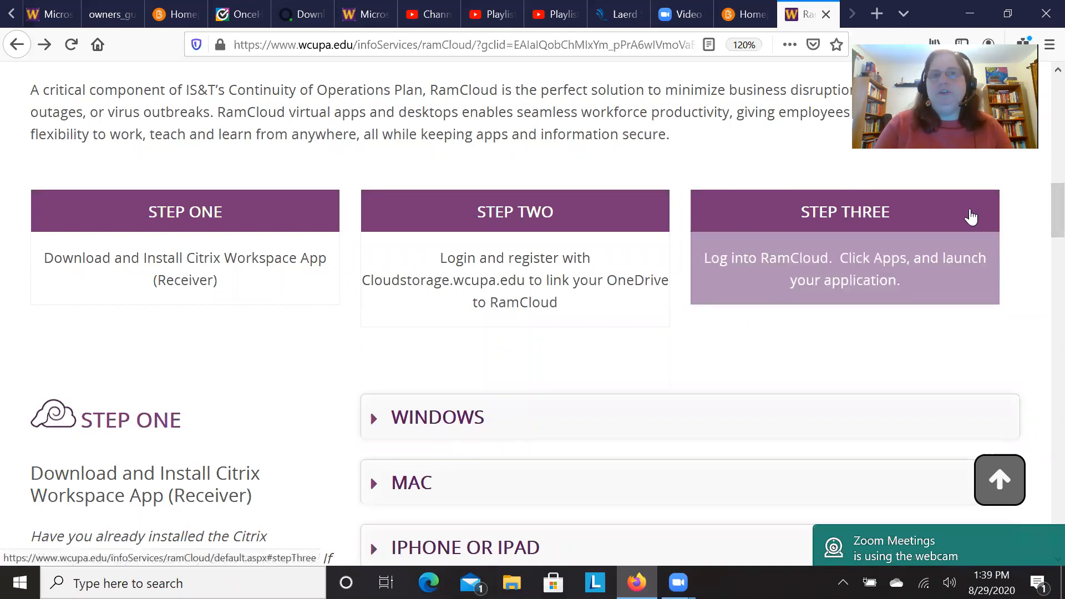
{"action": "left_click", "coordinate": [970, 217]}
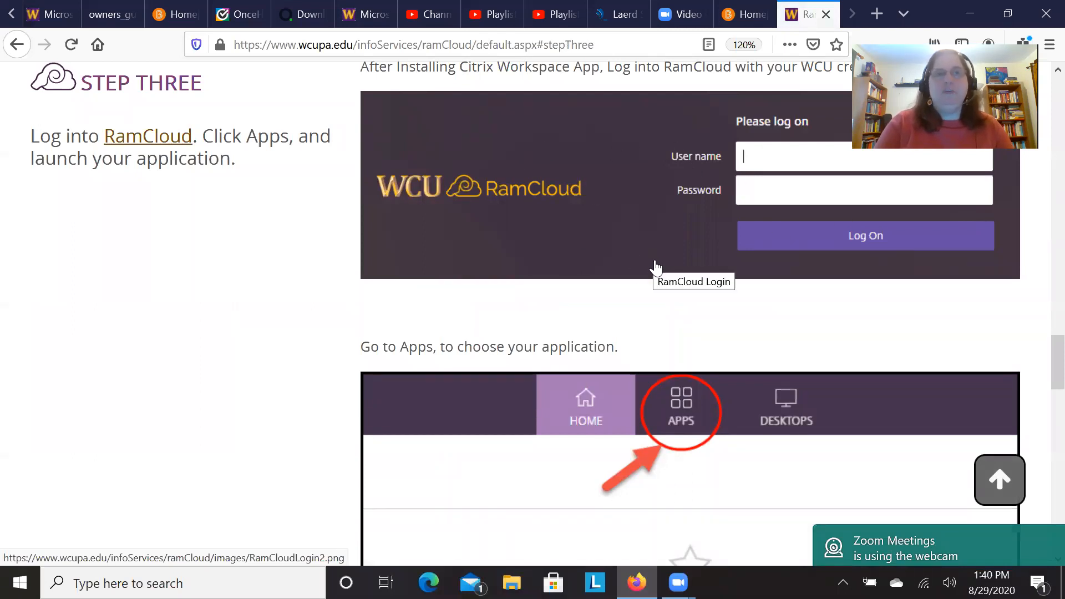
Open RamCloud from the Step Three link and run Detect Receiver, opening the receiver link with Citrix Workspace Launcher
{"action": "left_click", "coordinate": [149, 146]}
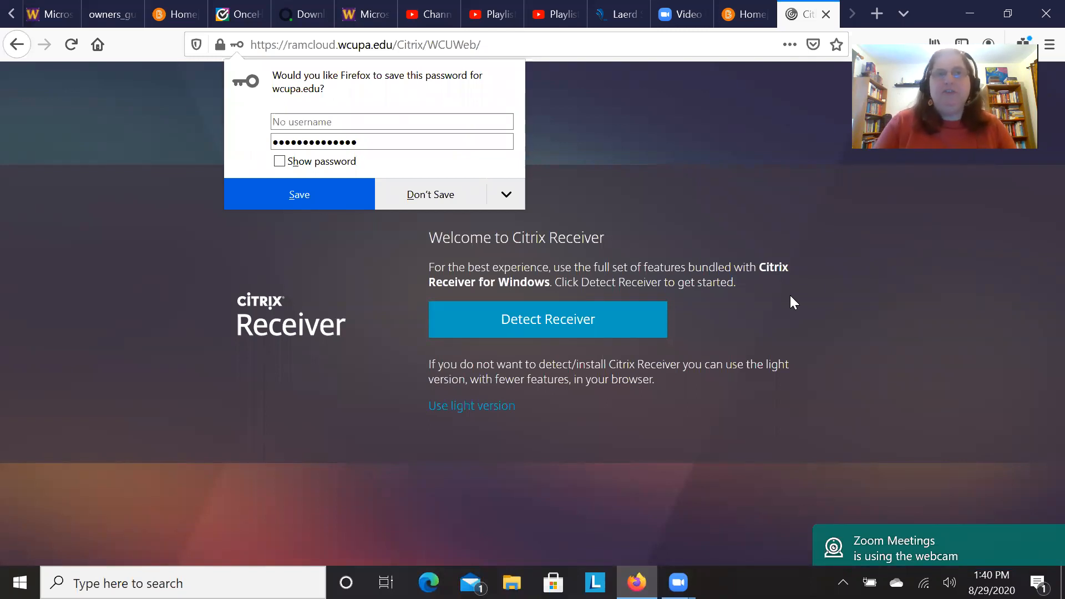
{"action": "left_click", "coordinate": [588, 337]}
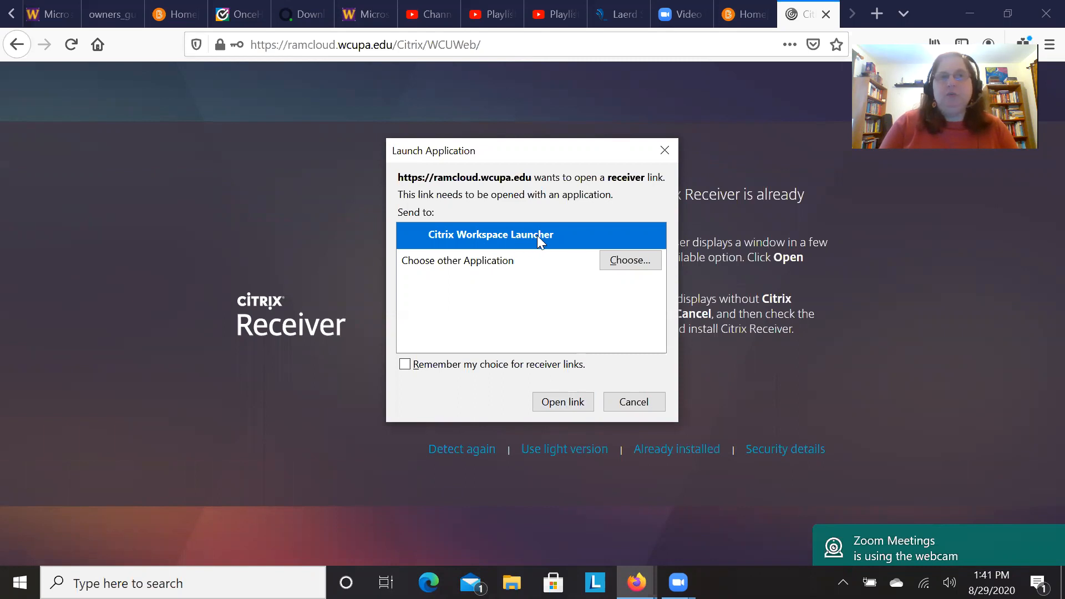
{"action": "left_click", "coordinate": [558, 407]}
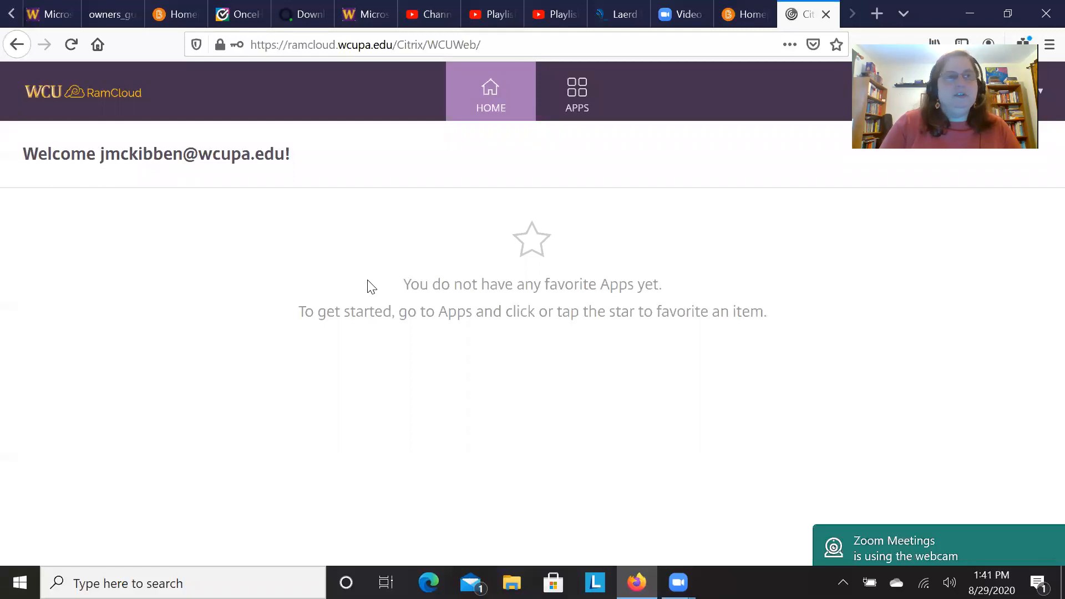
Set the page zoom to 110% and open the list of RamCloud apps
{"action": "scroll", "coordinate": [371, 287], "scroll_direction": "up", "scroll_amount": 3}
{"action": "scroll", "coordinate": [372, 287], "scroll_direction": "down", "scroll_amount": 2}
{"action": "scroll", "coordinate": [371, 287], "scroll_direction": "up", "scroll_amount": 3}
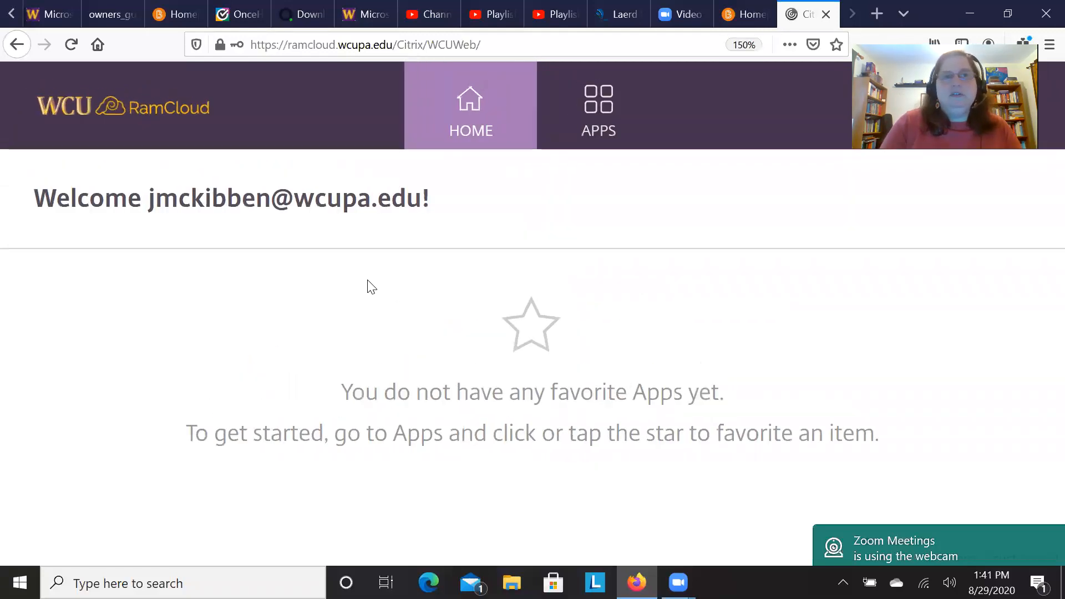
{"action": "scroll", "coordinate": [372, 286], "scroll_direction": "down", "scroll_amount": 3}
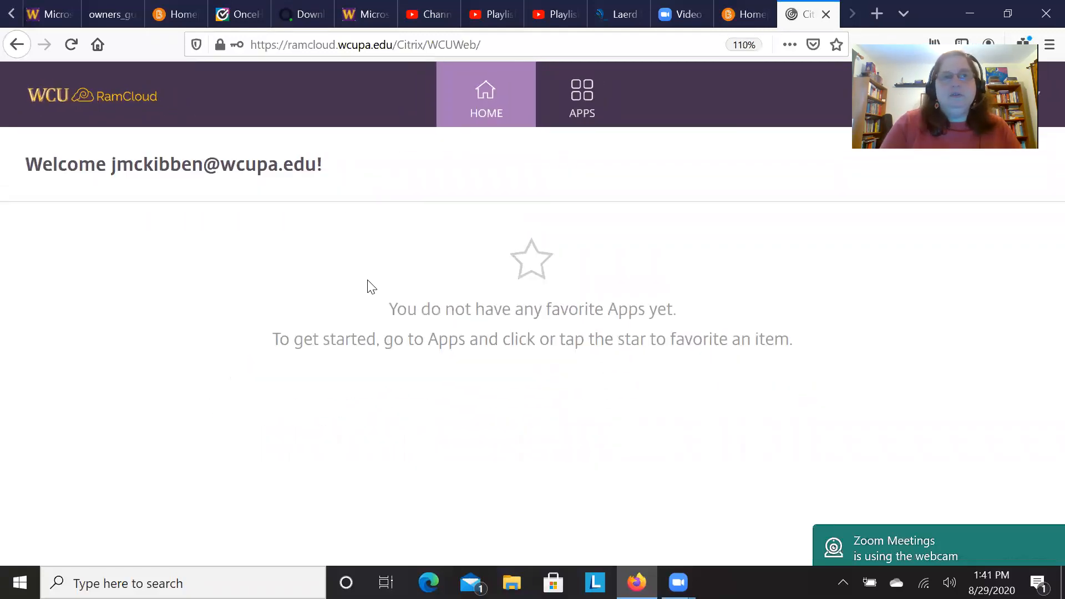
{"action": "left_click", "coordinate": [579, 91]}
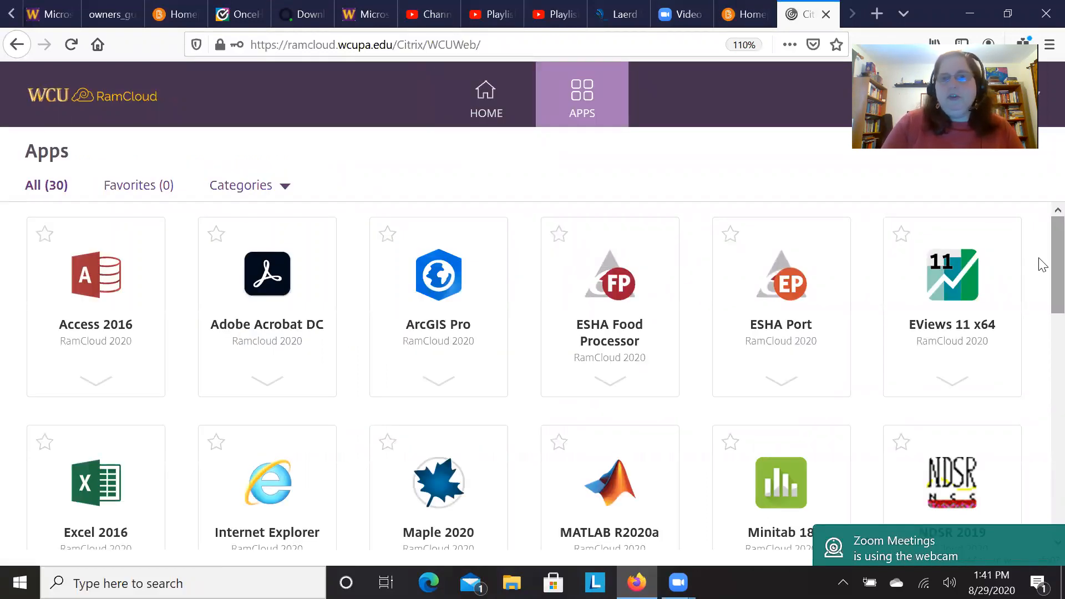
Look through the full list of RamCloud apps, from Access 2016 down to Word 2016
{"action": "scroll", "coordinate": [1042, 269], "scroll_direction": "down", "scroll_amount": 1}
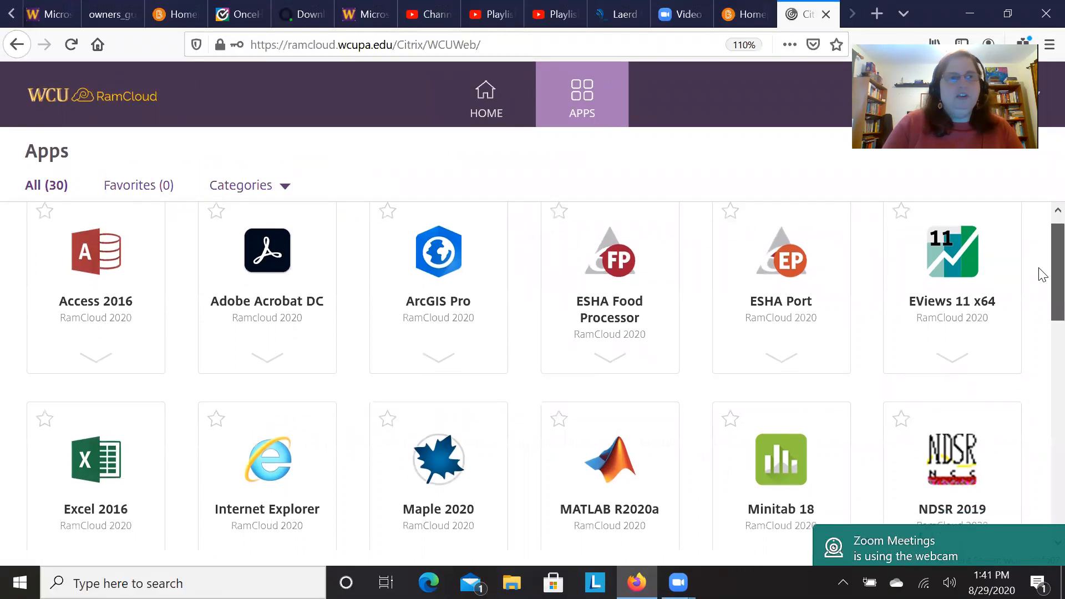
{"action": "scroll", "coordinate": [1043, 271], "scroll_direction": "up", "scroll_amount": 1}
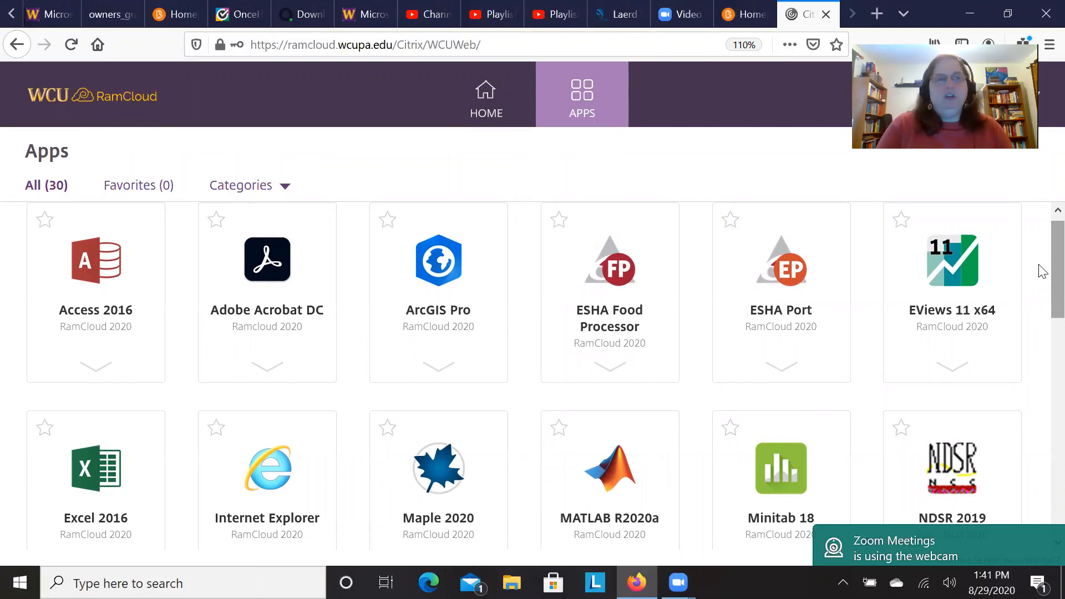
{"action": "scroll", "coordinate": [1041, 270], "scroll_direction": "down", "scroll_amount": 3}
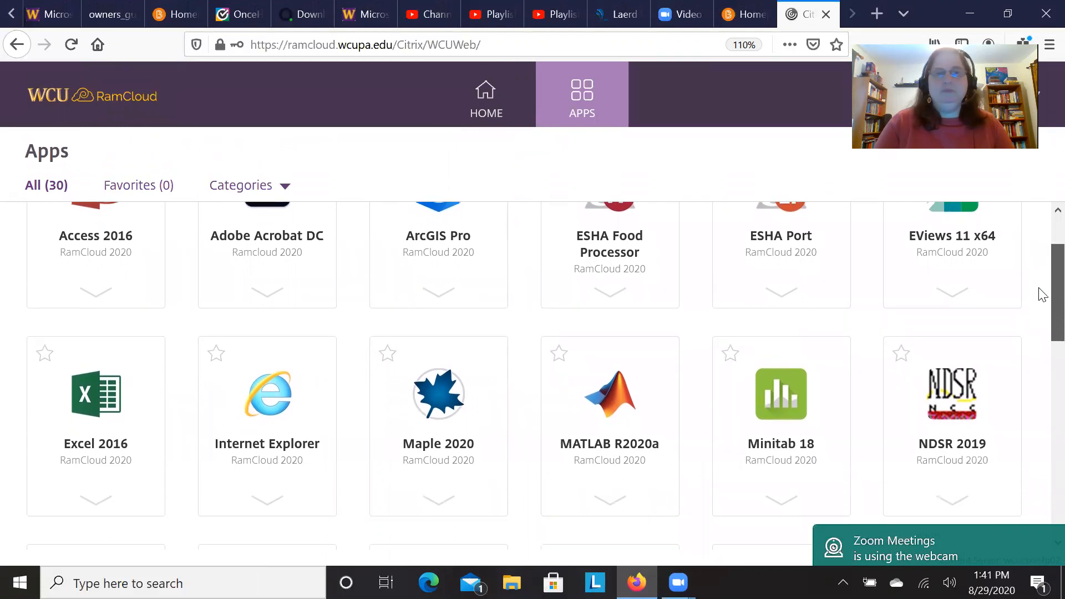
{"action": "scroll", "coordinate": [1041, 294], "scroll_direction": "up", "scroll_amount": 3}
{"action": "scroll", "coordinate": [1042, 311], "scroll_direction": "down", "scroll_amount": 6}
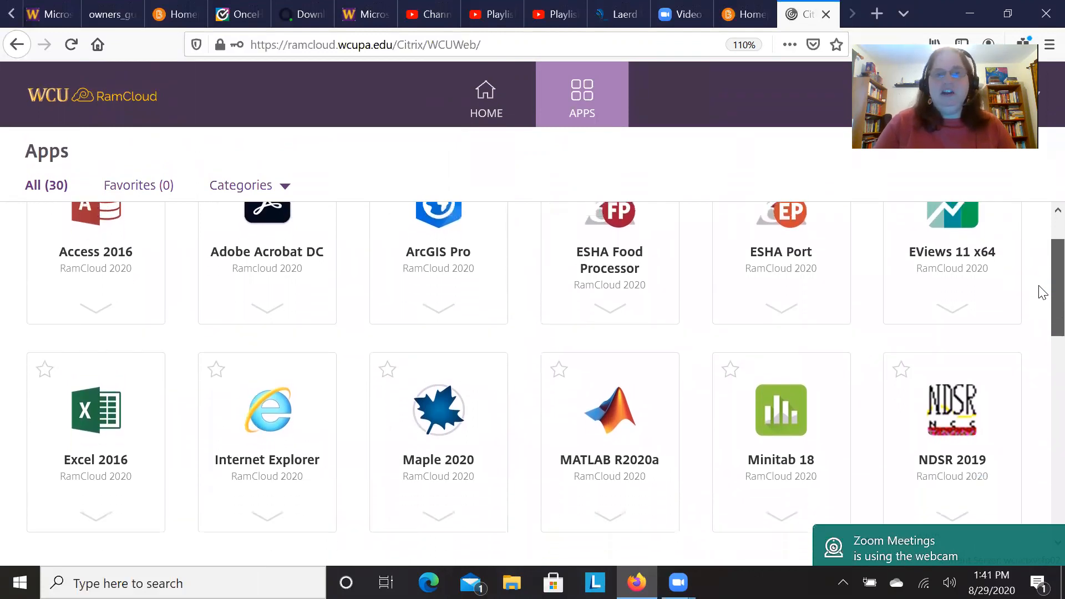
{"action": "scroll", "coordinate": [1042, 328], "scroll_direction": "down", "scroll_amount": 8}
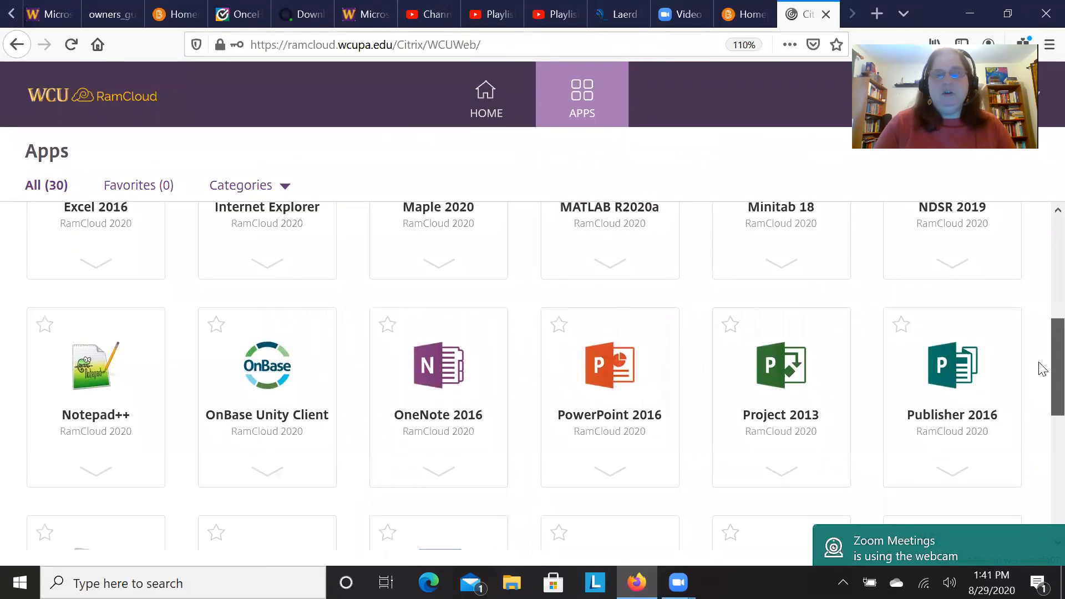
{"action": "scroll", "coordinate": [1042, 383], "scroll_direction": "down", "scroll_amount": 5}
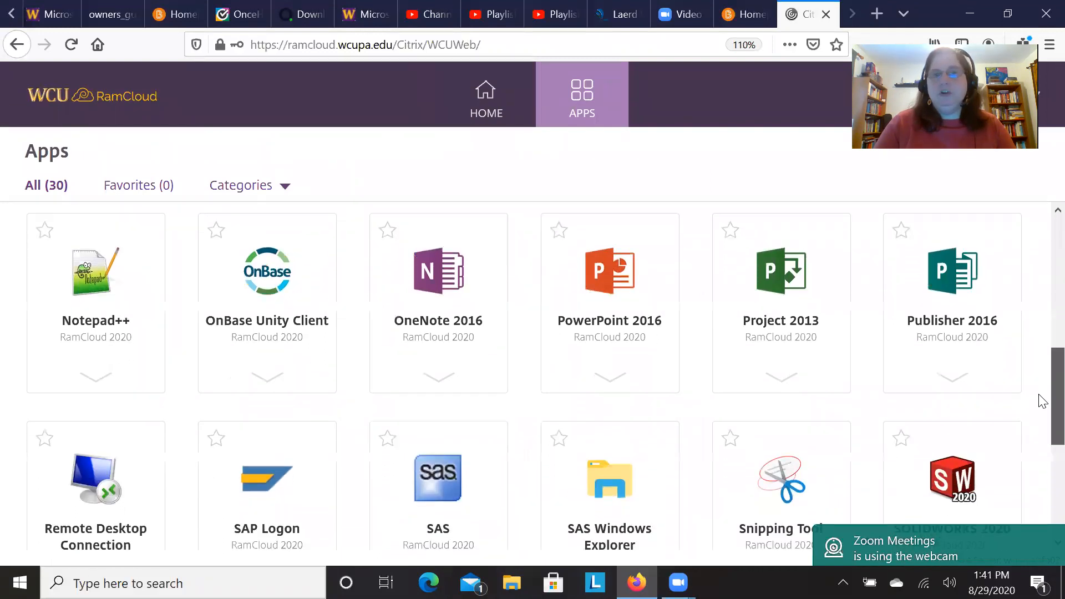
{"action": "scroll", "coordinate": [1041, 429], "scroll_direction": "down", "scroll_amount": 6}
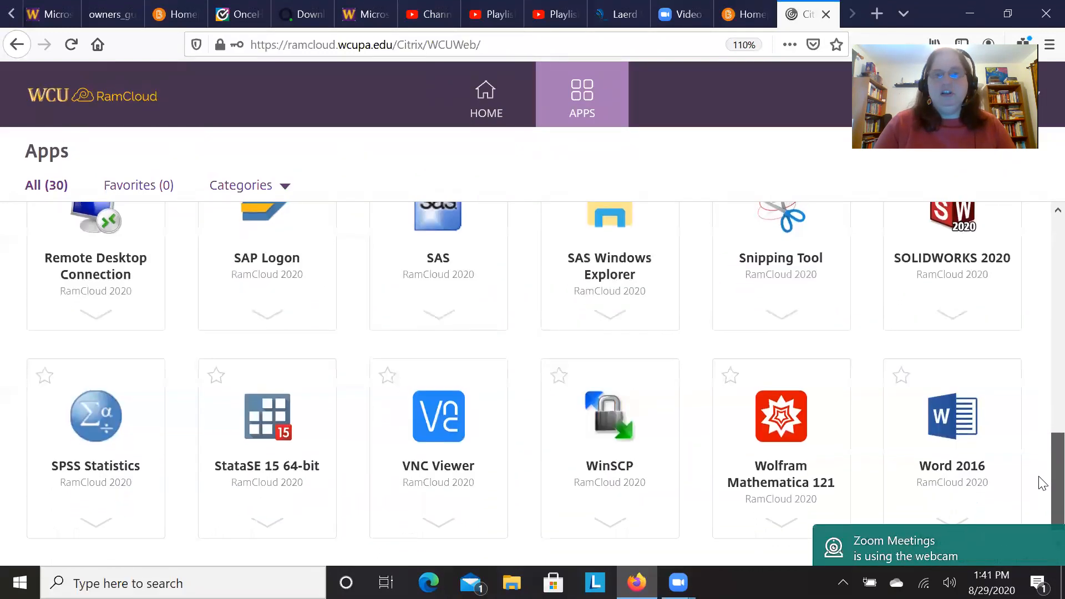
{"action": "scroll", "coordinate": [1042, 485], "scroll_direction": "down", "scroll_amount": 1}
{"action": "left_click_drag", "start_coordinate": [1039, 481], "coordinate": [1042, 259]}
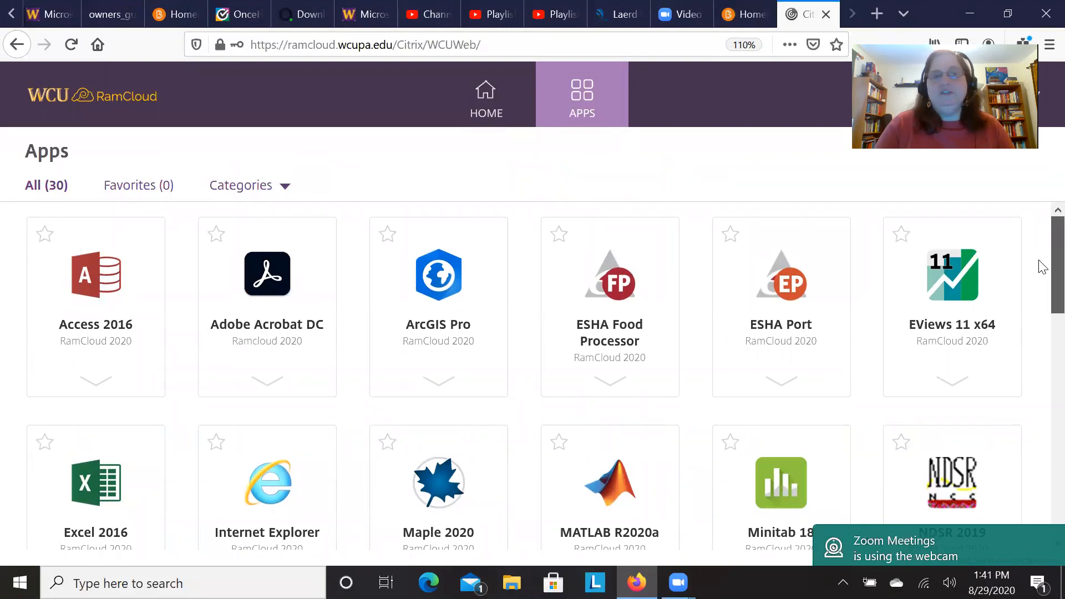
{"action": "left_click_drag", "start_coordinate": [1043, 267], "coordinate": [1041, 476]}
{"action": "left_click", "coordinate": [973, 546]}
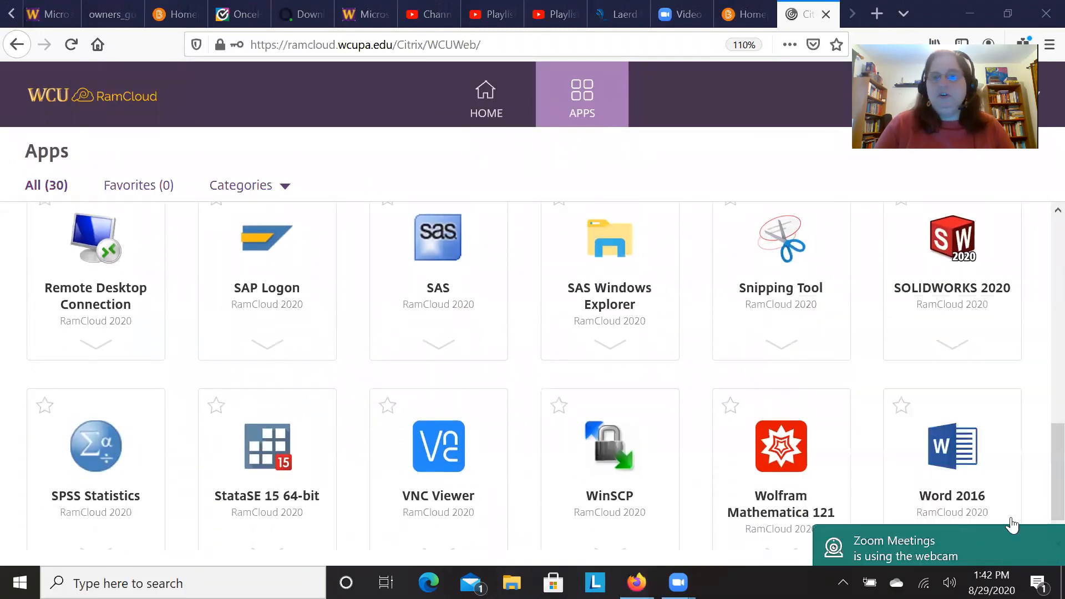
Launch SPSS Statistics, opening the receiver link with Citrix Workspace Launcher and having that choice remembered
{"action": "left_click_drag", "start_coordinate": [1039, 464], "coordinate": [1040, 499]}
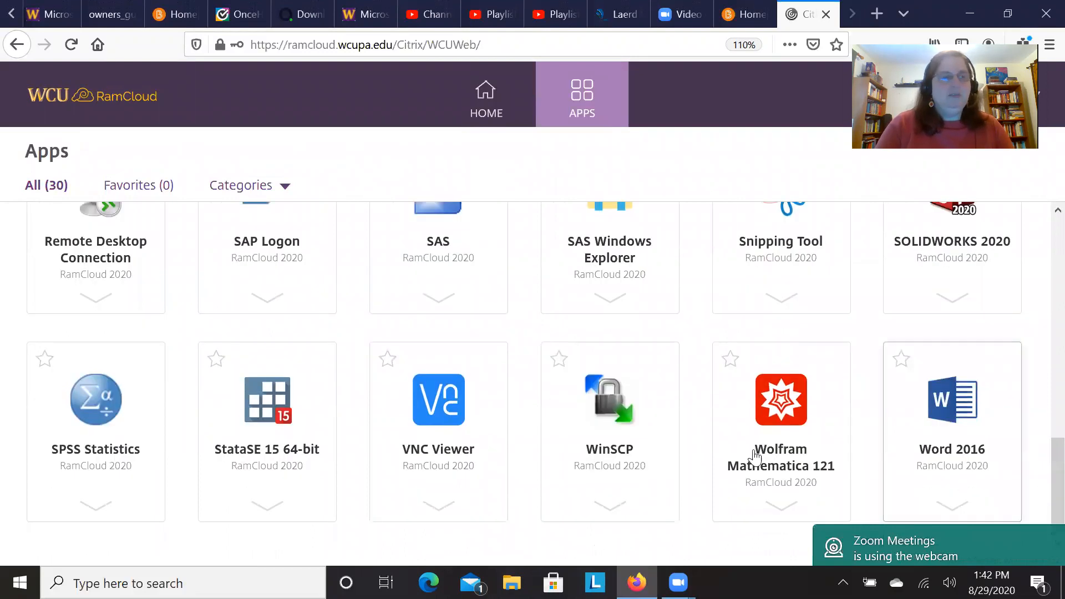
{"action": "left_click", "coordinate": [69, 430]}
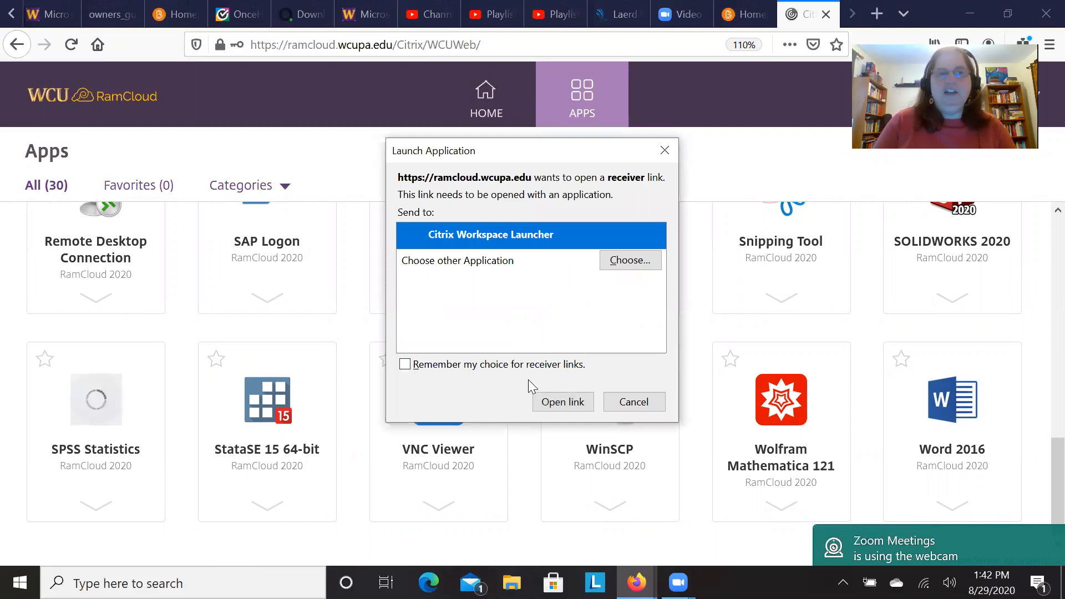
{"action": "left_click", "coordinate": [406, 366]}
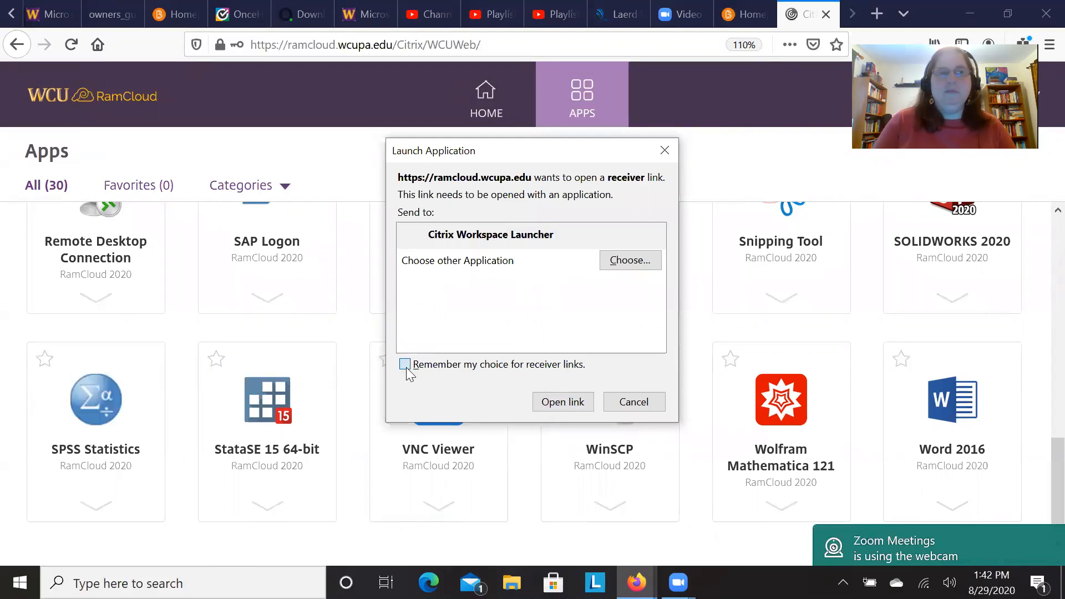
{"action": "left_click", "coordinate": [551, 406]}
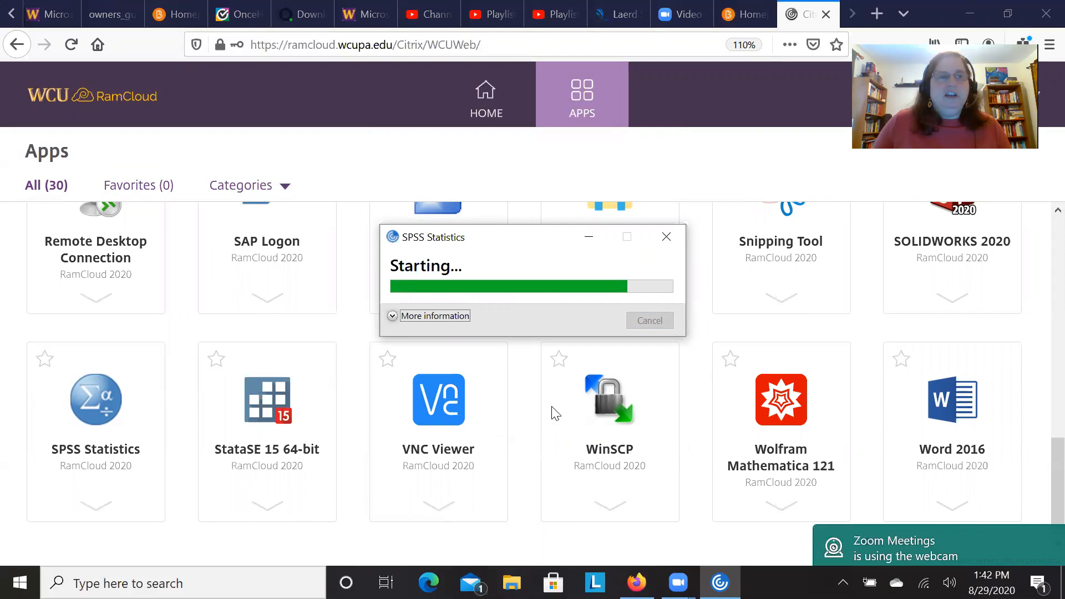
Mark SPSS Statistics as a favorite, check it among the favorites and return to the list of all apps
{"action": "left_click", "coordinate": [42, 362]}
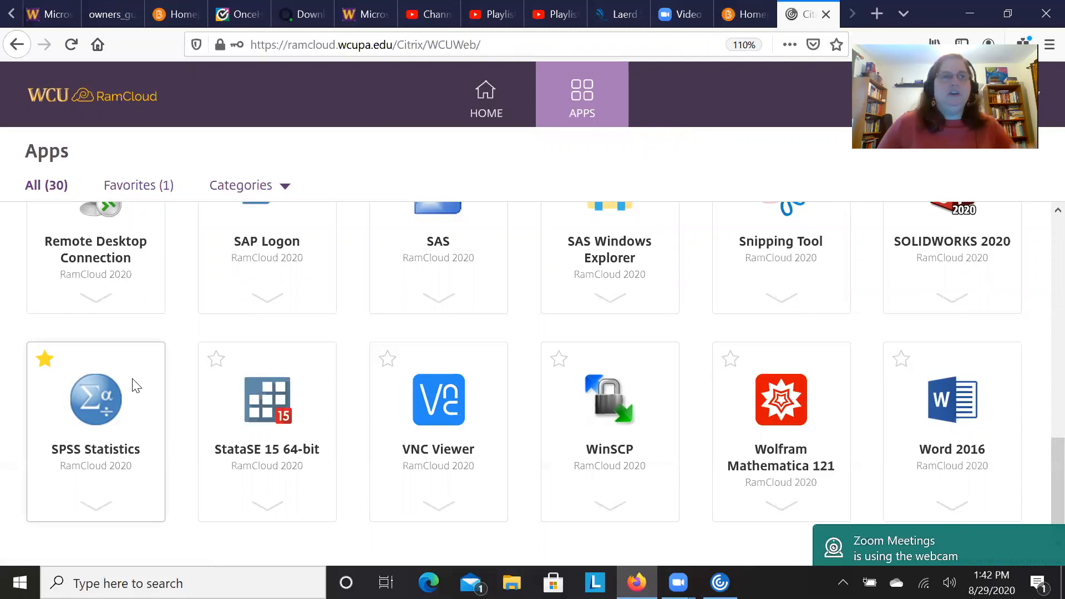
{"action": "left_click", "coordinate": [142, 189]}
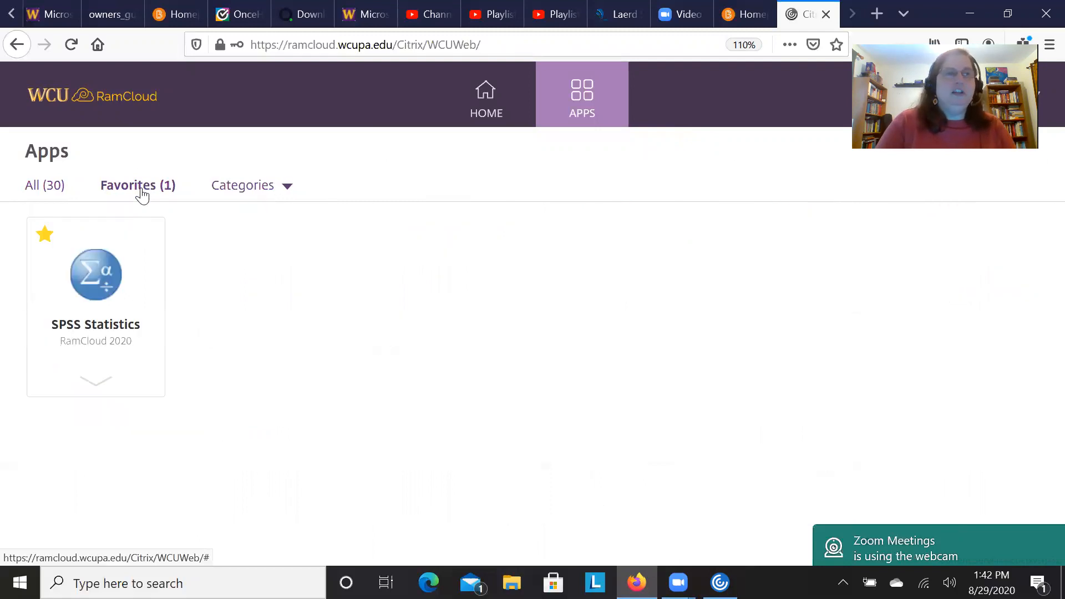
{"action": "left_click", "coordinate": [43, 187]}
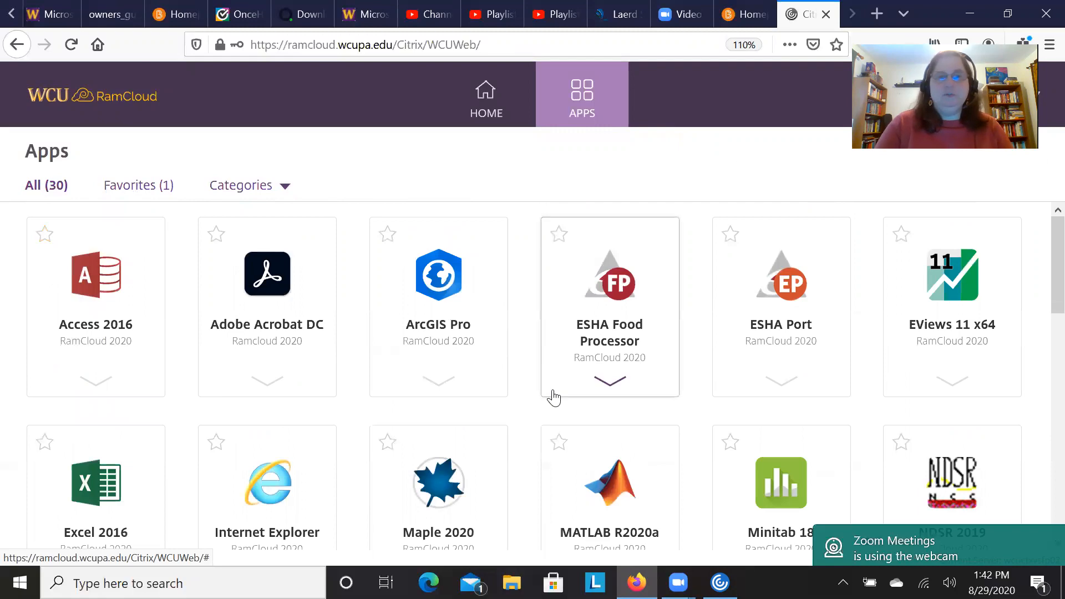
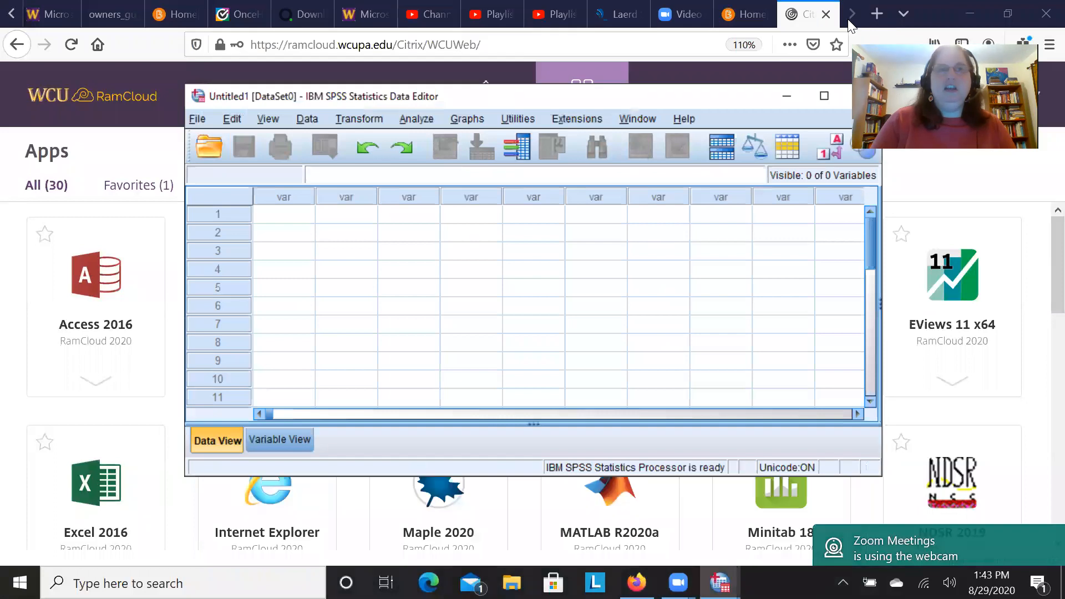
In the maximized SPSS Data Editor, enter fish, fish and turt in rows 1 to 3 of the first column and widen that column
{"action": "left_click", "coordinate": [825, 100]}
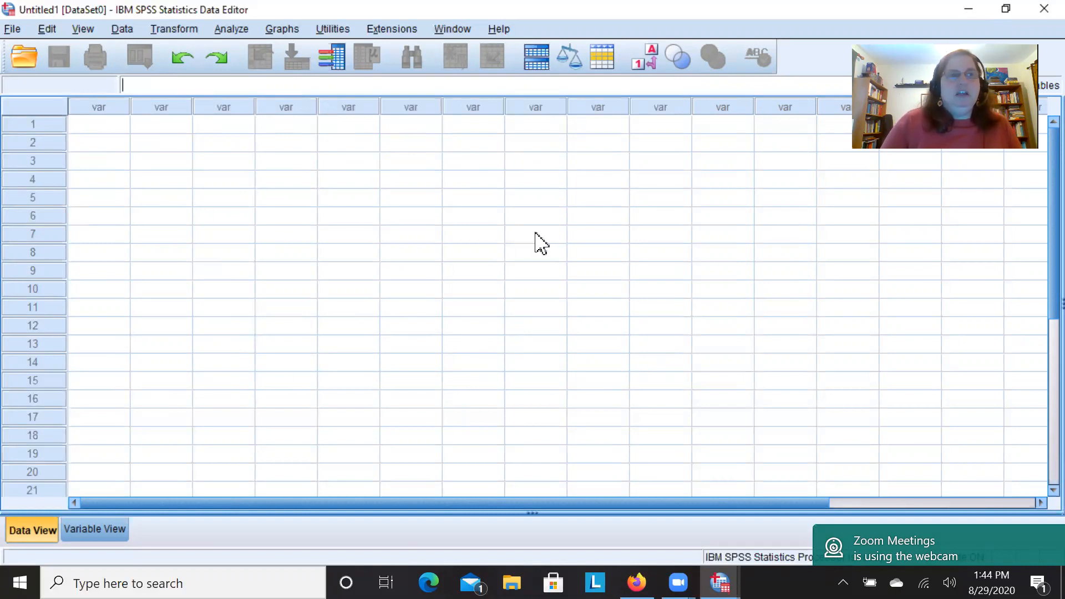
{"action": "left_click", "coordinate": [122, 131]}
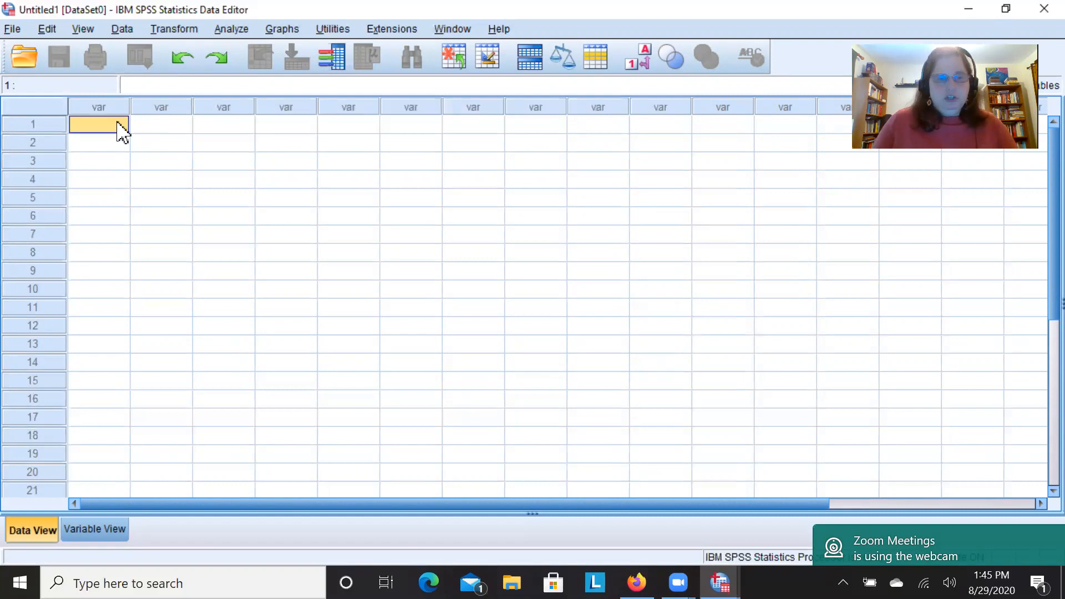
{"action": "type", "text": "fi"}
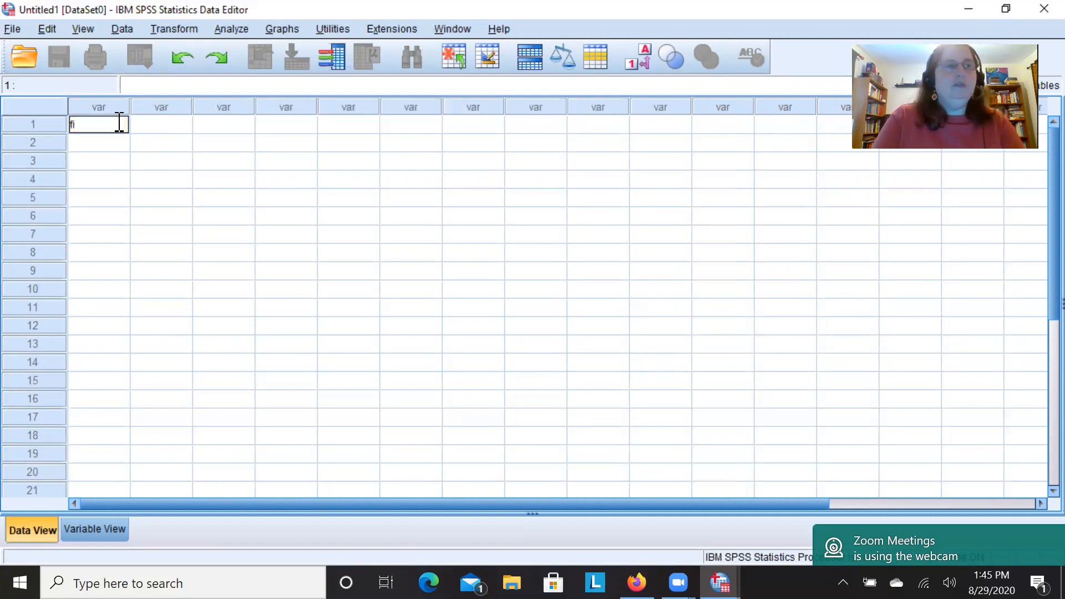
{"action": "type", "text": "sh"}
{"action": "key", "text": "Return"}
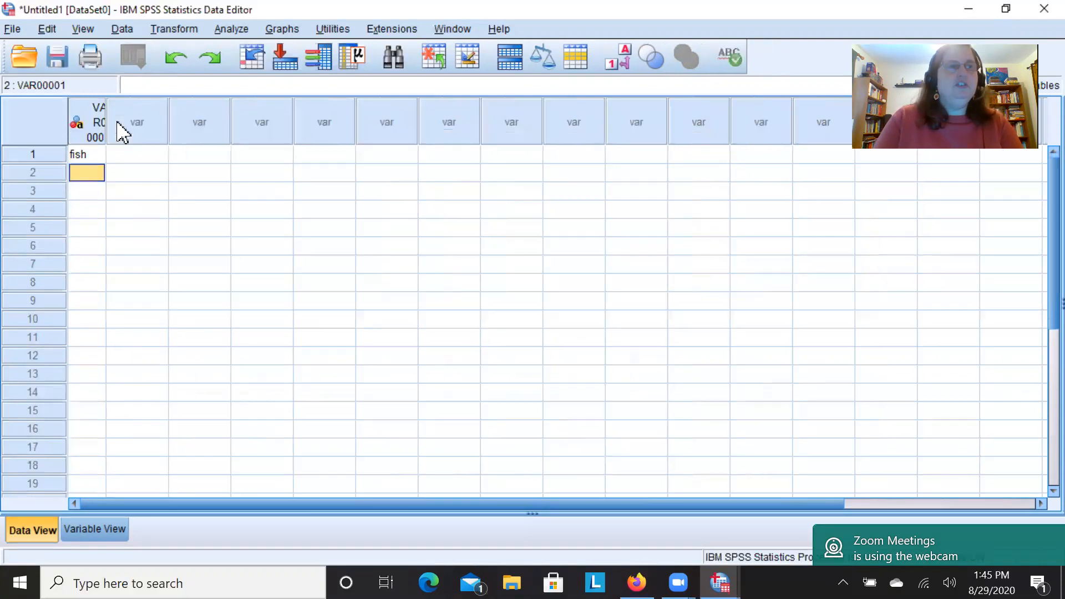
{"action": "type", "text": "fish"}
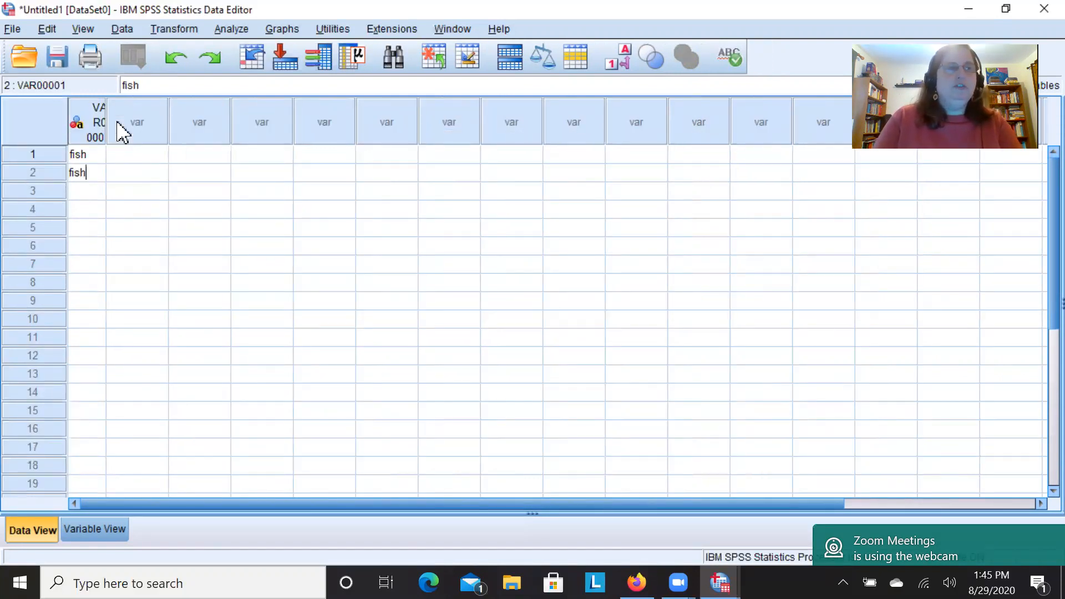
{"action": "key", "text": "Return"}
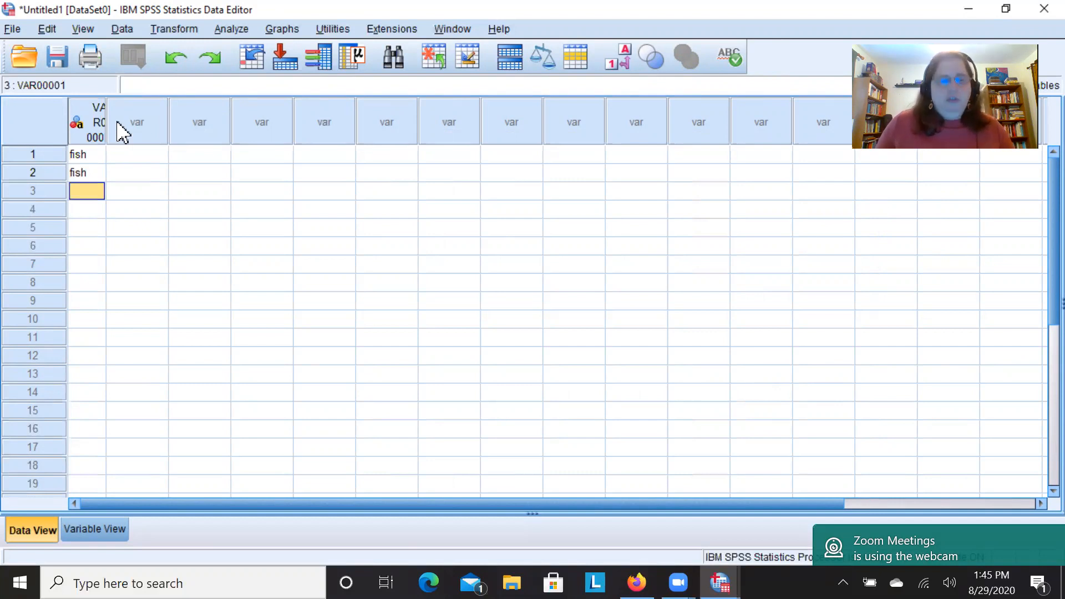
{"action": "type", "text": "turt"}
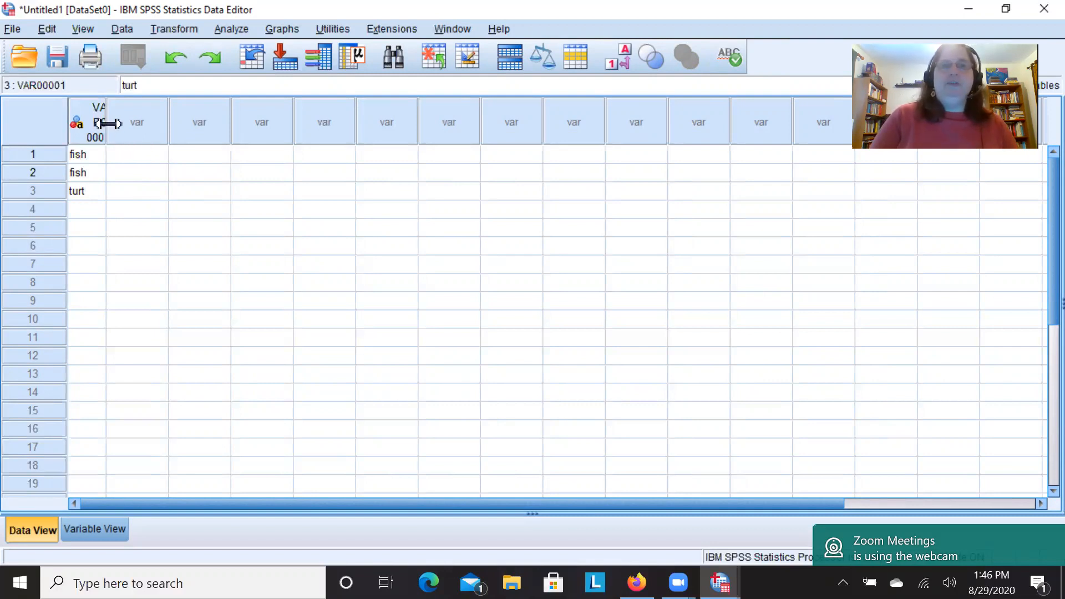
{"action": "left_click_drag", "start_coordinate": [106, 123], "coordinate": [169, 134]}
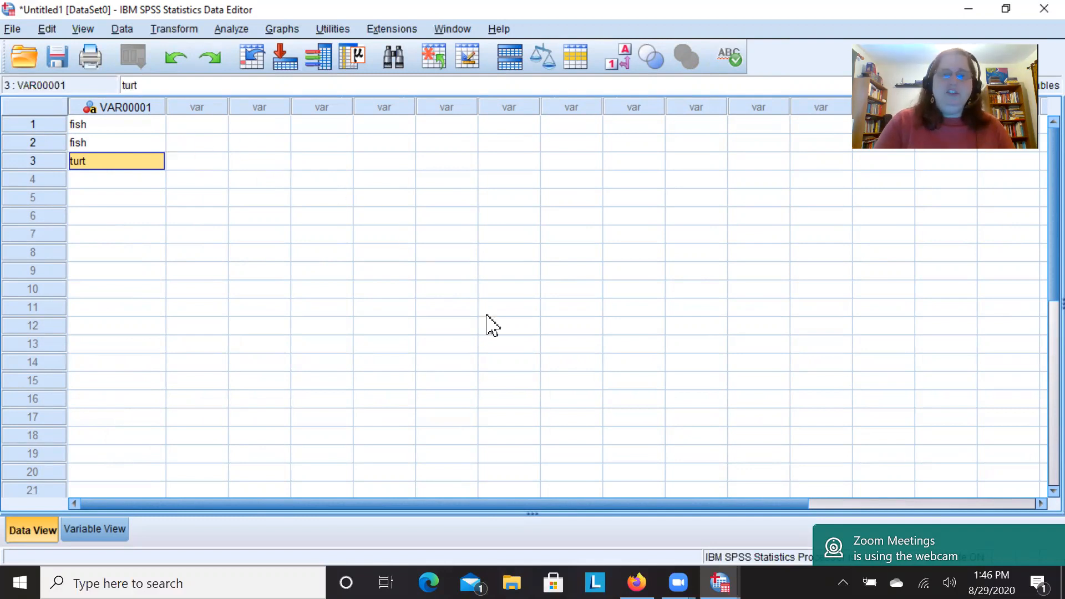
{"action": "left_click", "coordinate": [714, 496]}
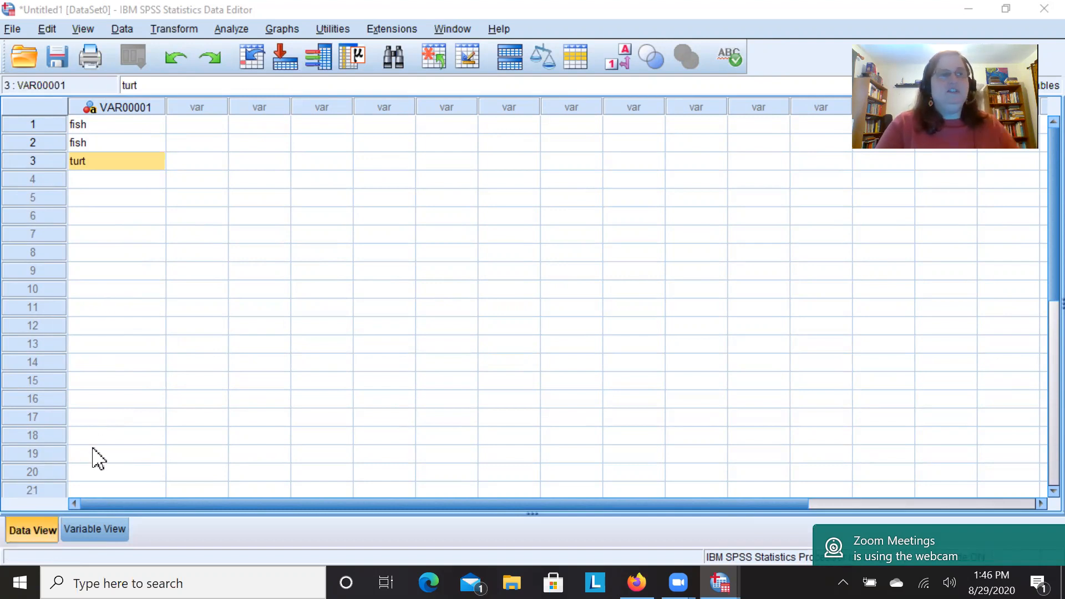
Try to rename the first variable as "Pet preference" in Variable View
{"action": "left_click", "coordinate": [82, 533]}
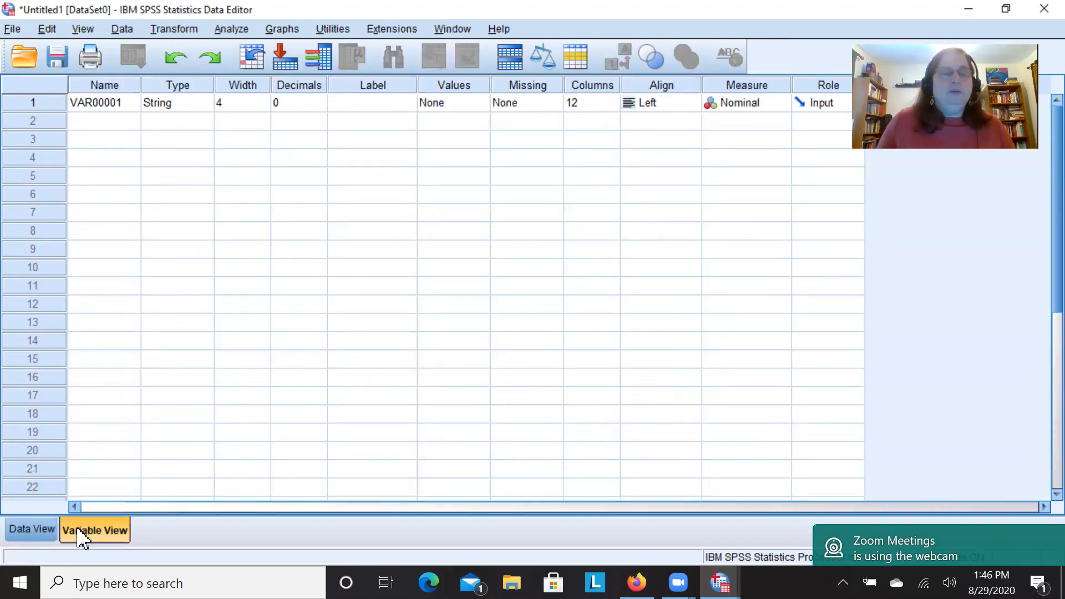
{"action": "left_click", "coordinate": [127, 102]}
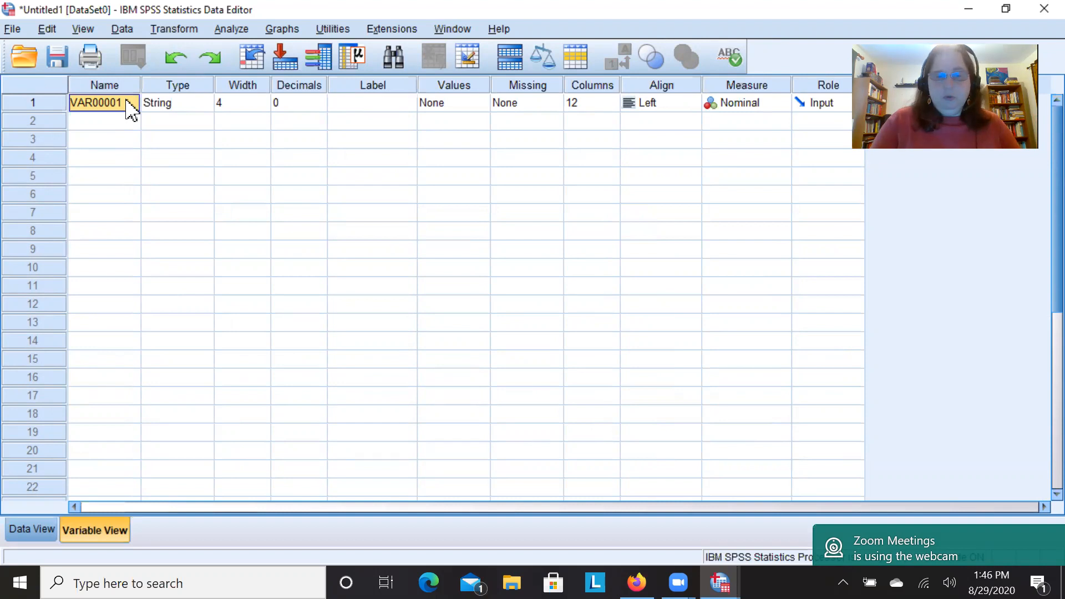
{"action": "type", "text": "Pet"}
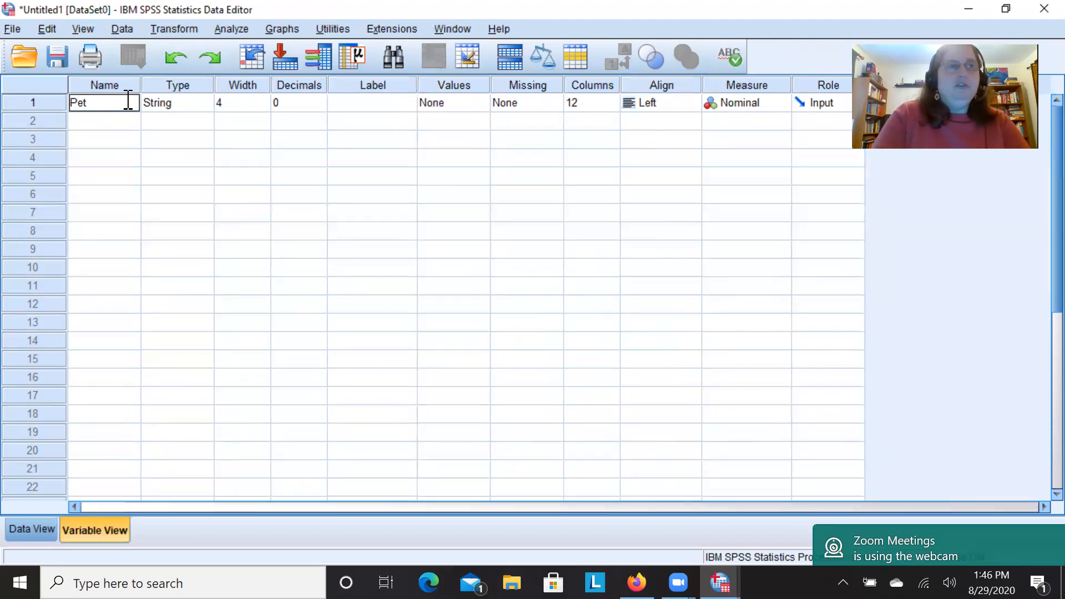
{"action": "type", "text": "preference"}
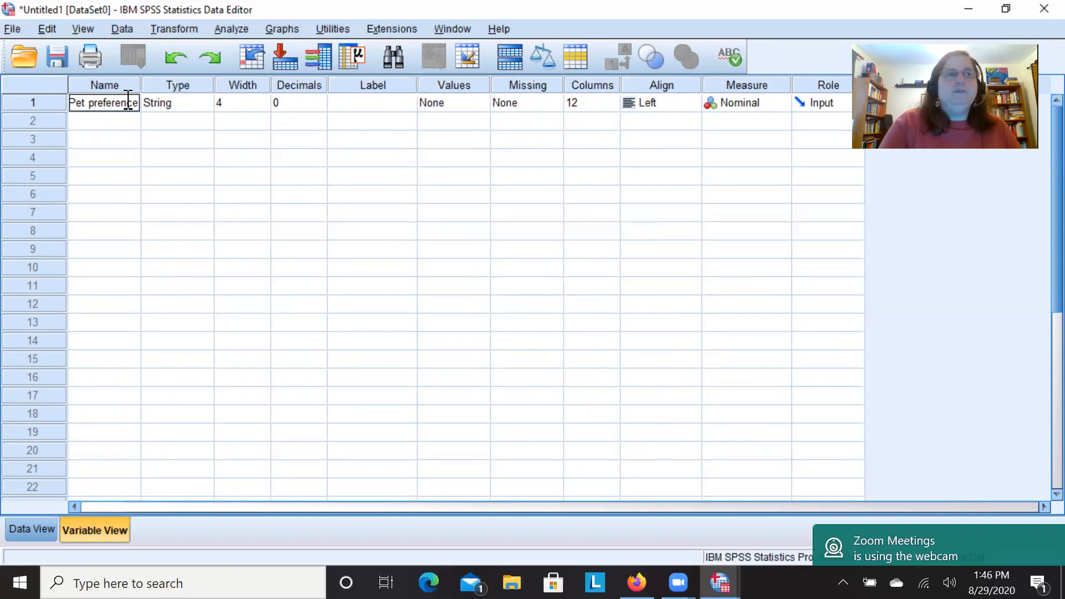
{"action": "key", "text": "Return"}
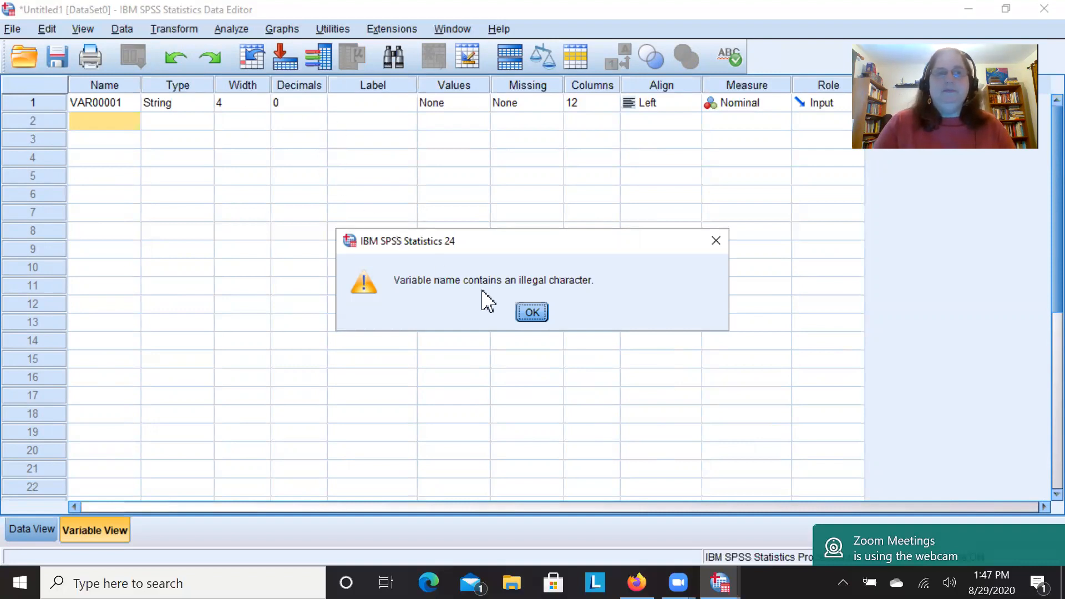
{"action": "left_click", "coordinate": [533, 312]}
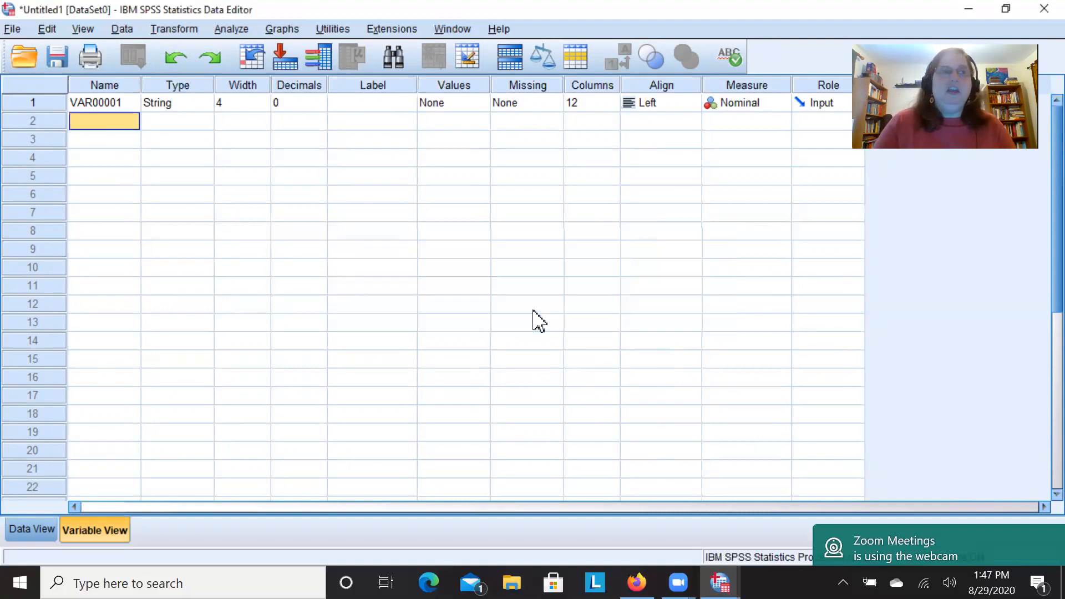
Rename the first variable as Pet_preference1 and widen the Name column to fit the full name
{"action": "left_click", "coordinate": [118, 107]}
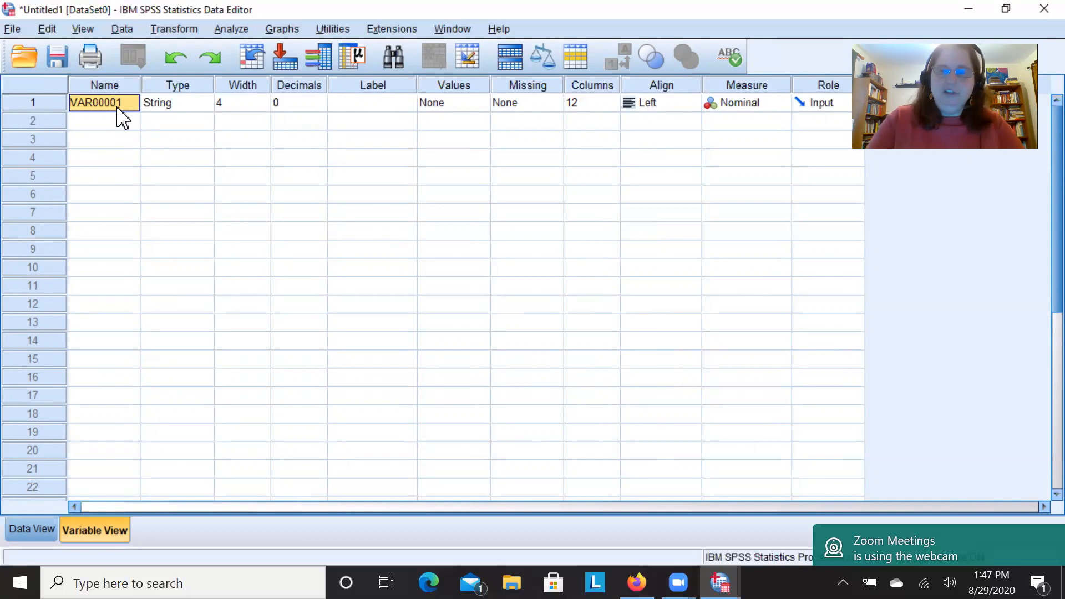
{"action": "type", "text": "Pet"}
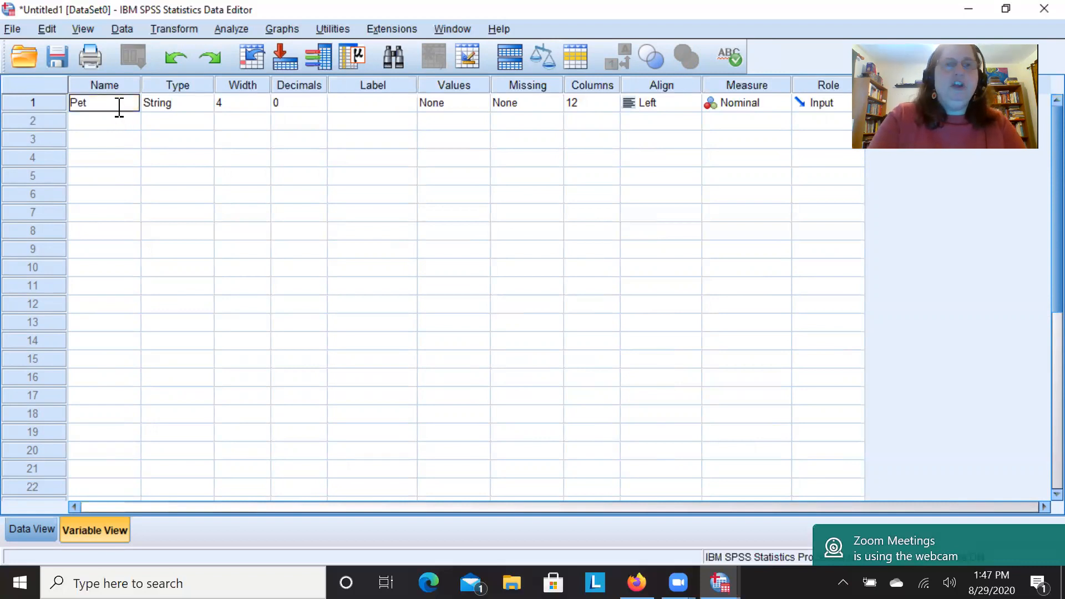
{"action": "type", "text": "_preferenc"}
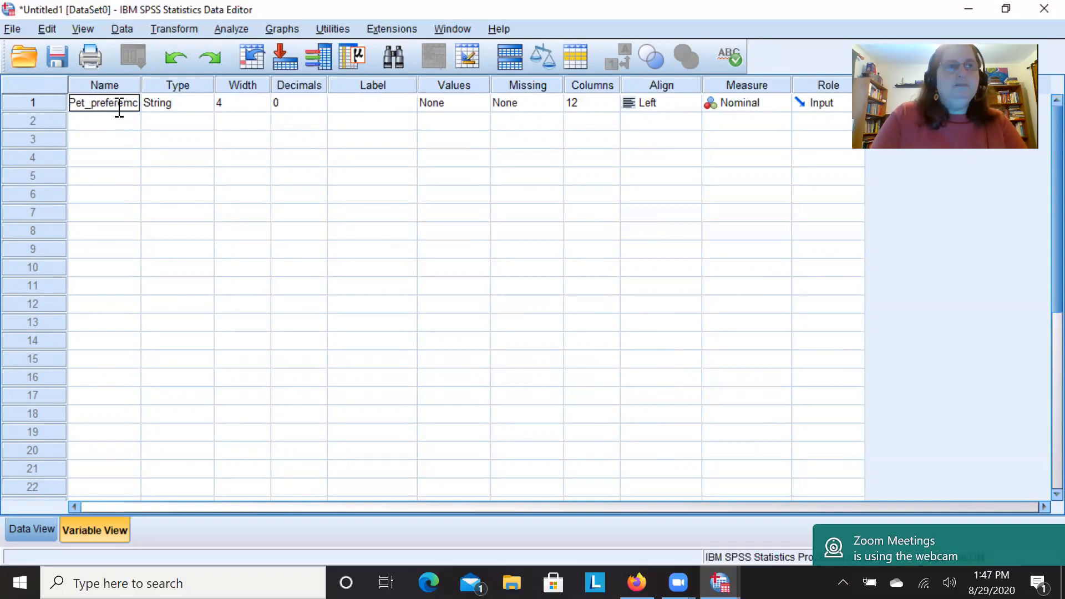
{"action": "key", "text": "BackSpace"}
{"action": "type", "text": "nce"}
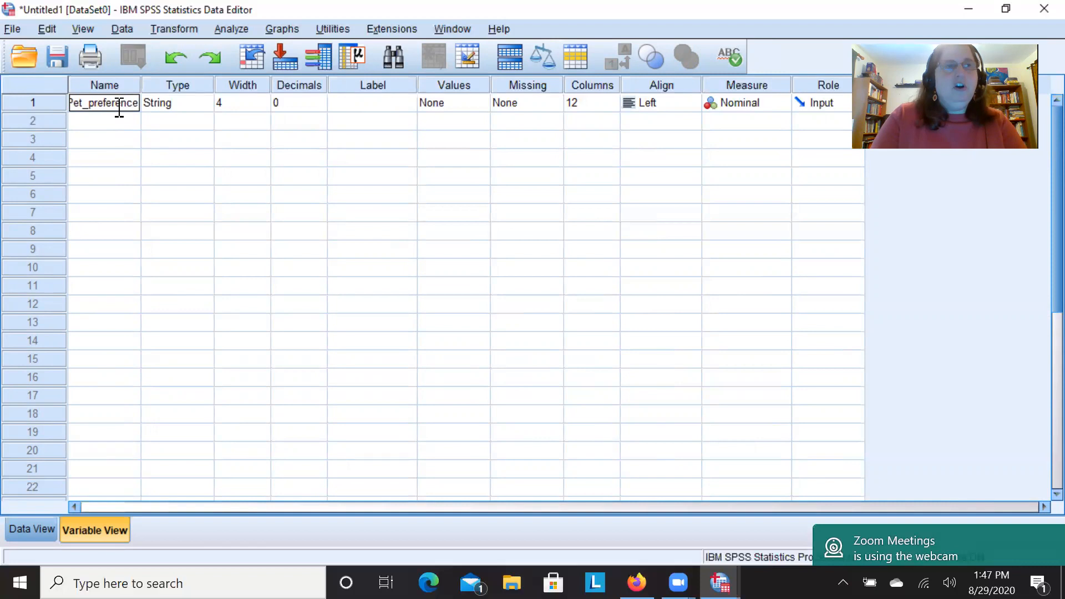
{"action": "type", "text": "1"}
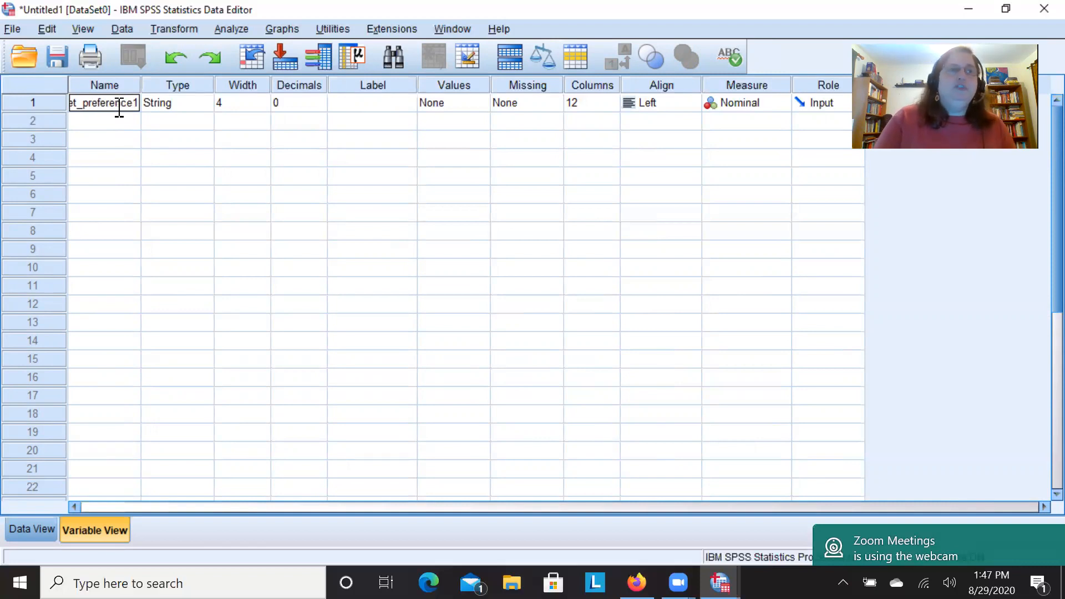
{"action": "key", "text": "Return"}
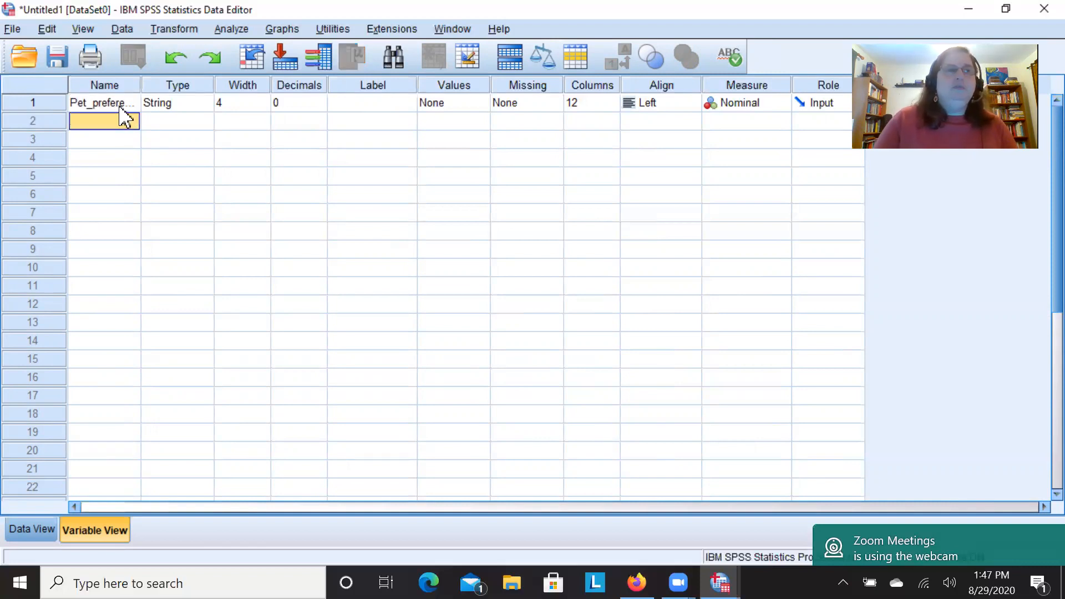
{"action": "left_click_drag", "start_coordinate": [142, 83], "coordinate": [174, 86]}
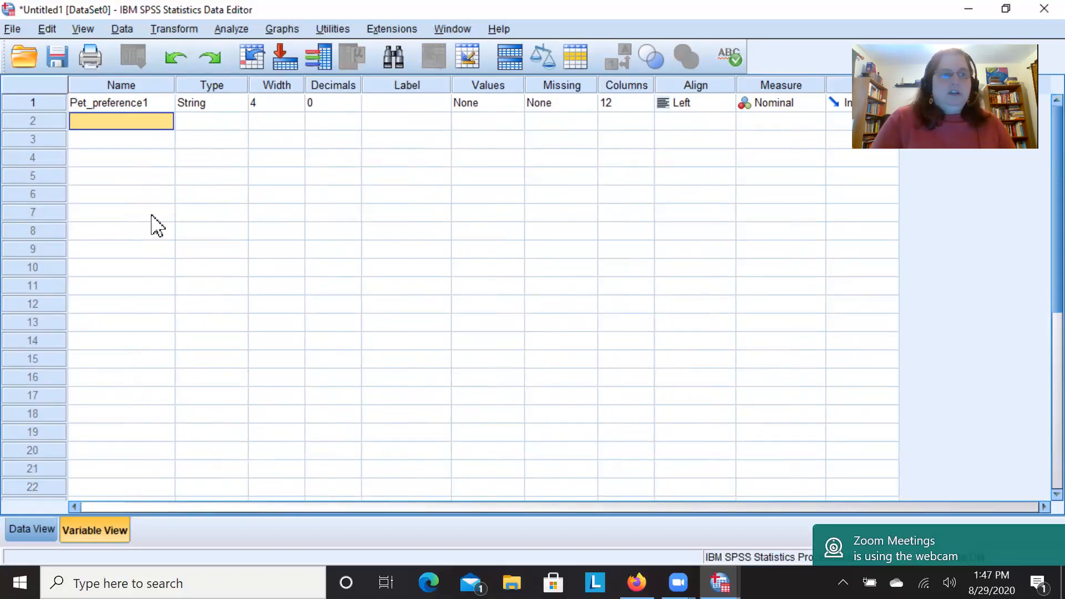
Examine the variable type options for Pet_preference1 and look over its width, label and values settings
{"action": "left_click", "coordinate": [216, 106]}
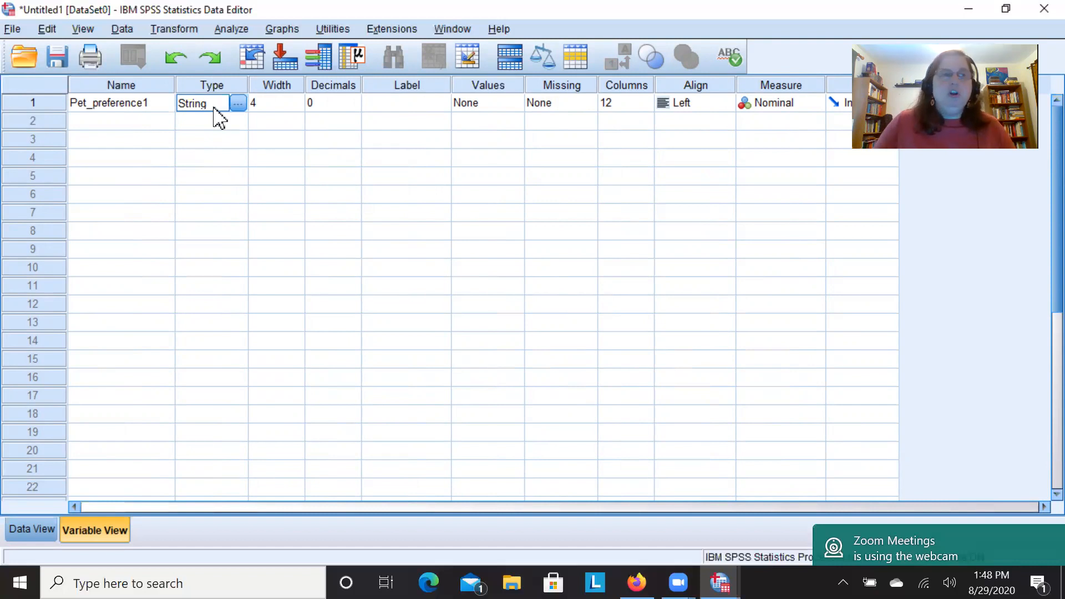
{"action": "left_click", "coordinate": [237, 104]}
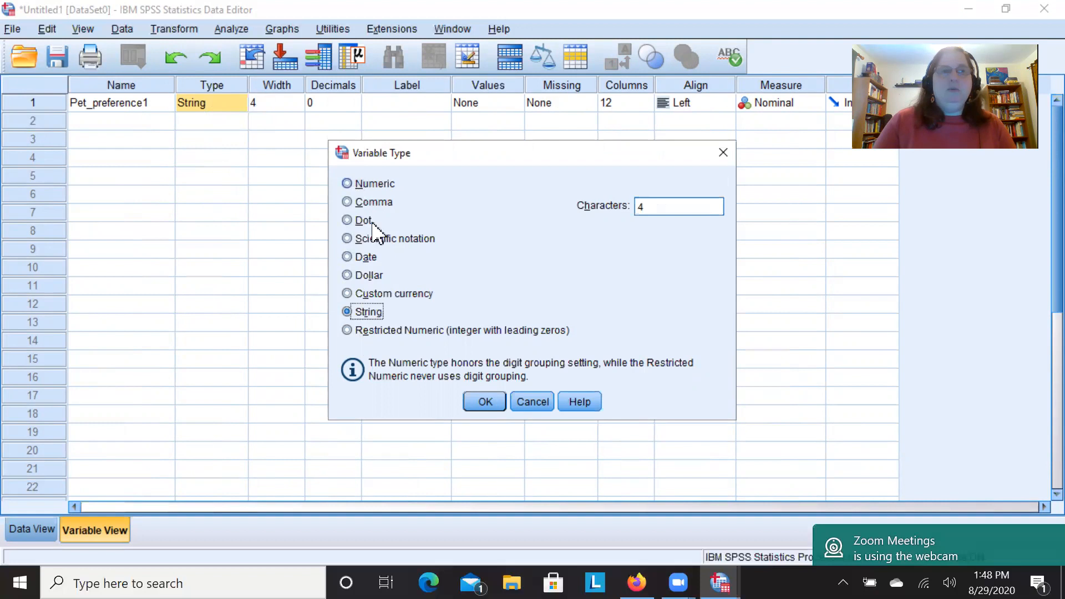
{"action": "left_click", "coordinate": [531, 403]}
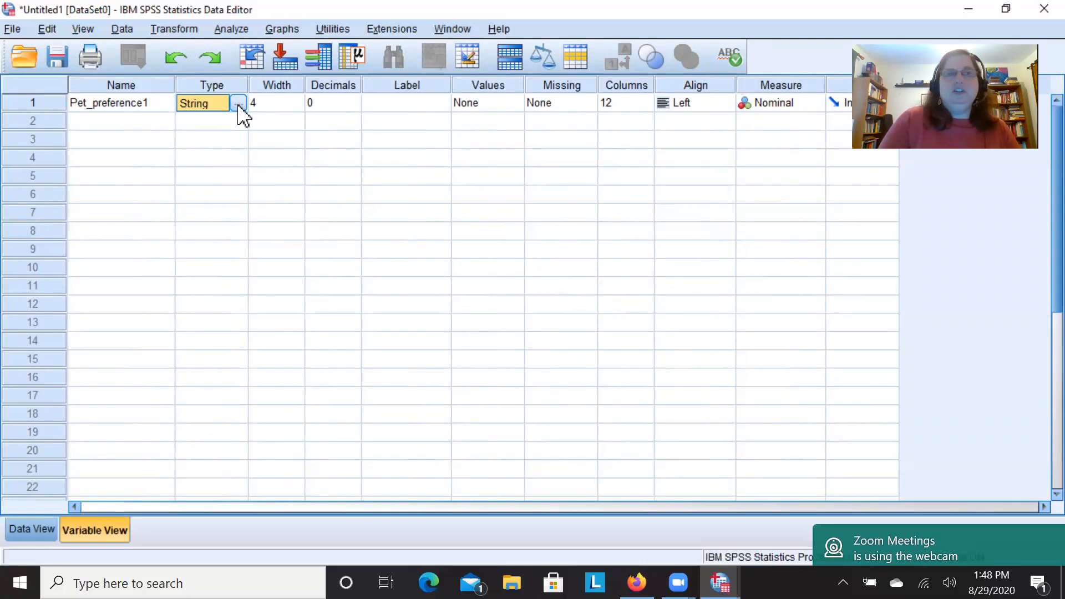
{"action": "left_click", "coordinate": [289, 103]}
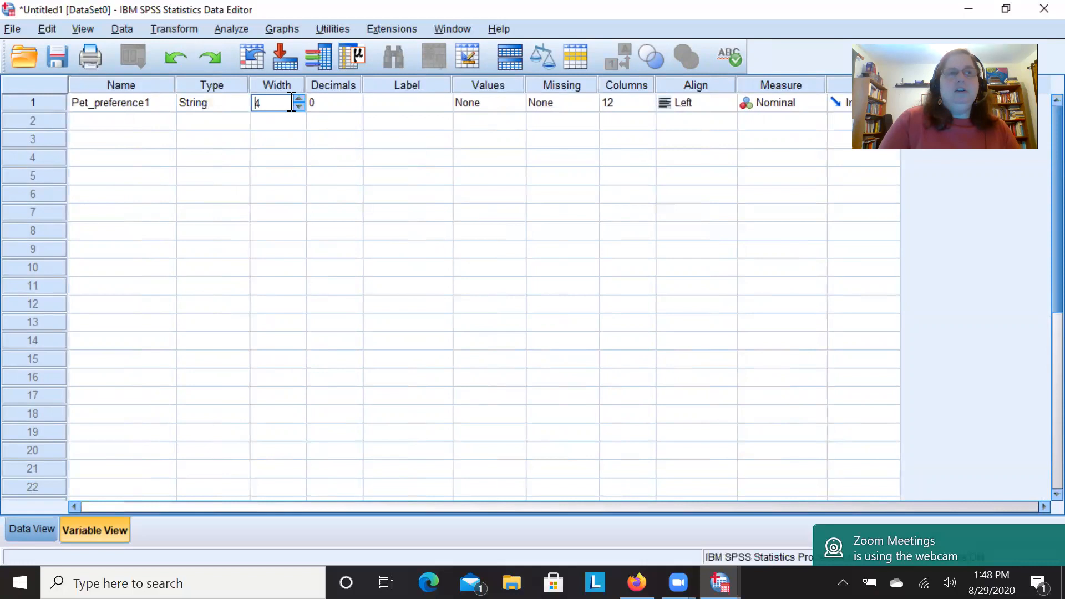
{"action": "left_click", "coordinate": [394, 105]}
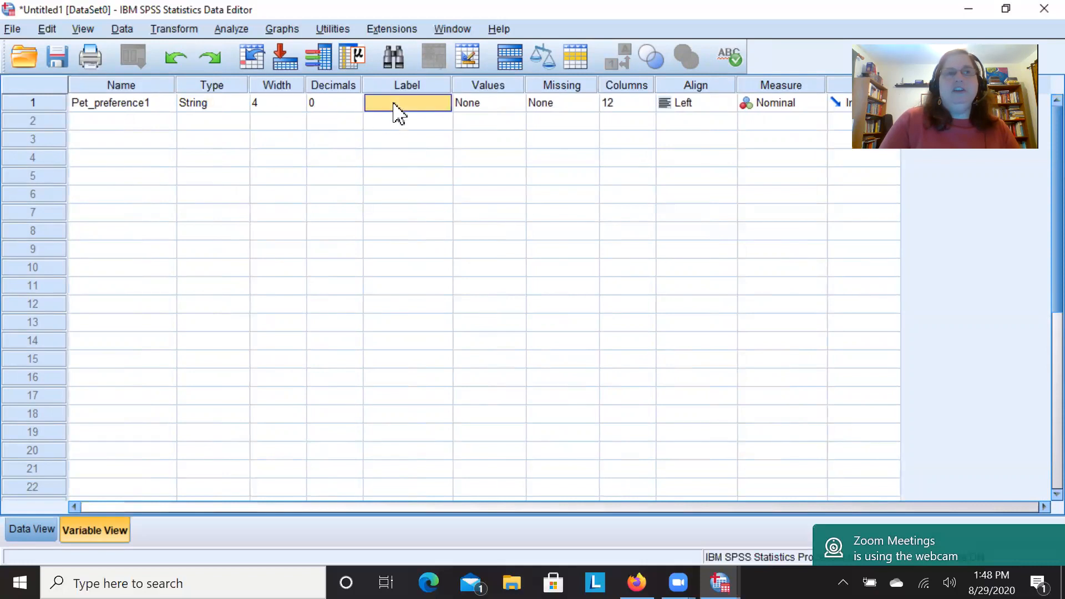
{"action": "left_click", "coordinate": [502, 106]}
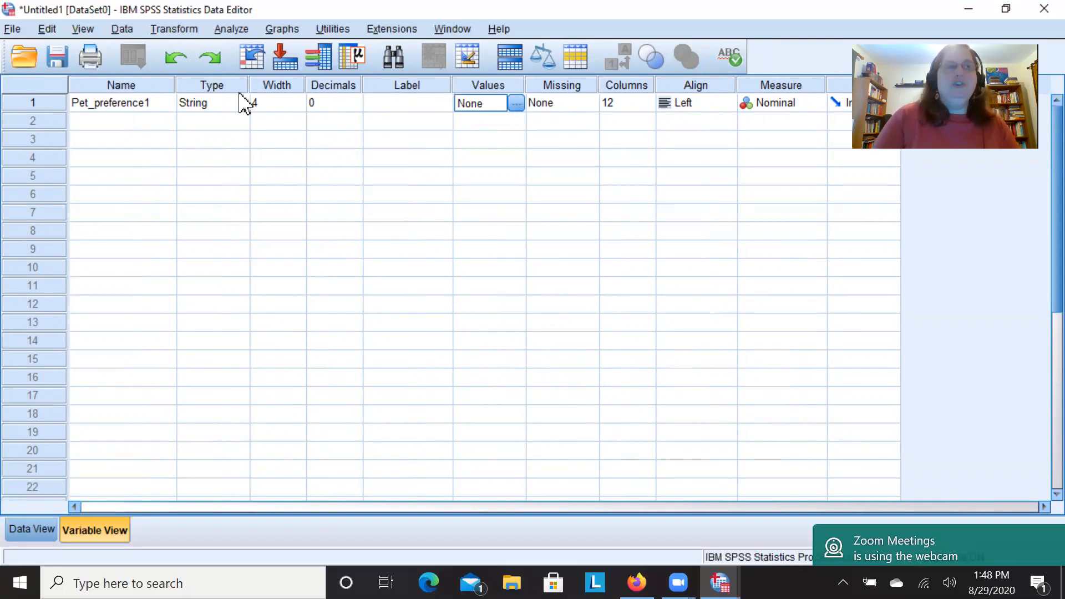
{"action": "left_click", "coordinate": [217, 105]}
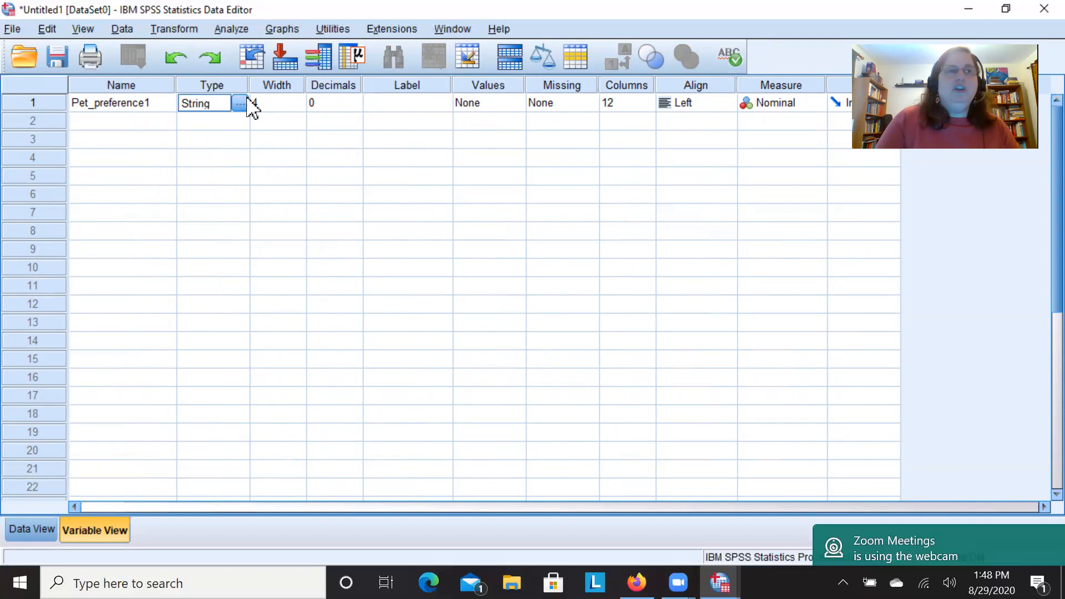
Set the width of the Pet_preference1 variable to 8
{"action": "left_click", "coordinate": [277, 102]}
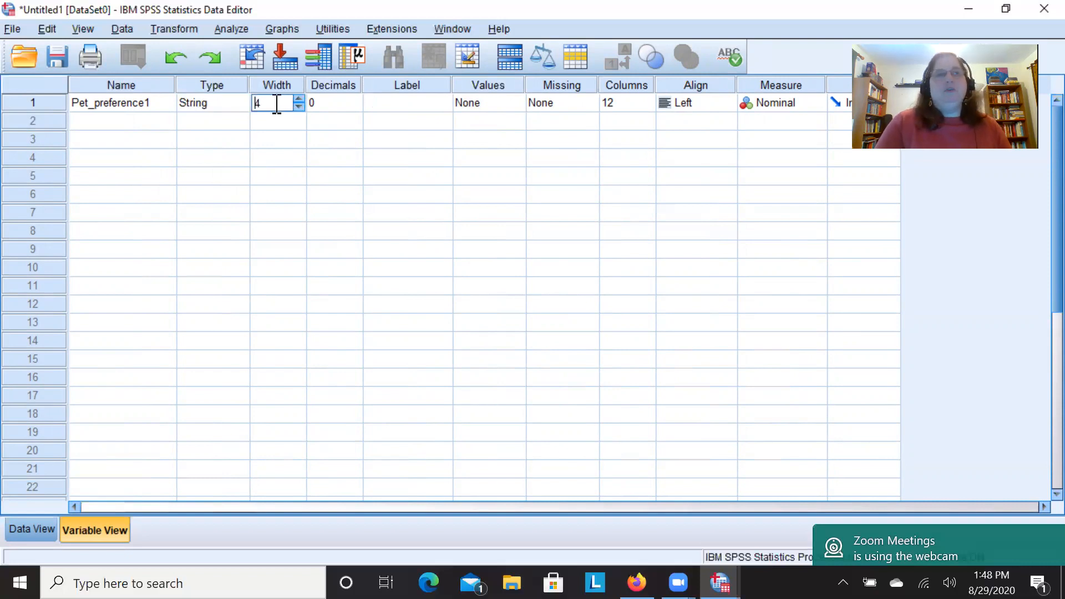
{"action": "left_click_drag", "start_coordinate": [276, 103], "coordinate": [250, 108]}
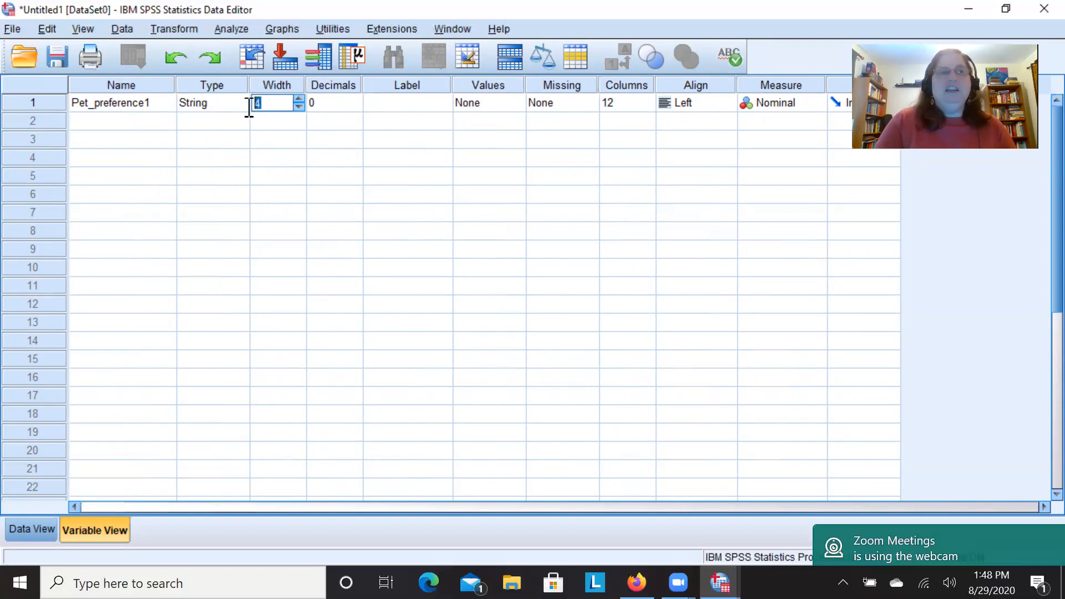
{"action": "type", "text": "8"}
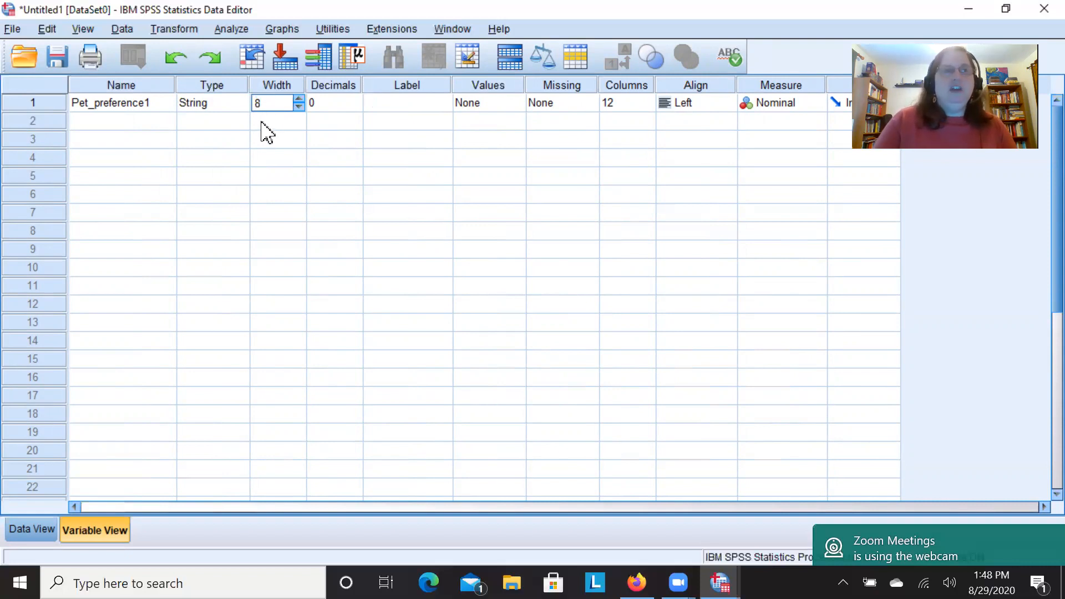
{"action": "key", "text": "Return"}
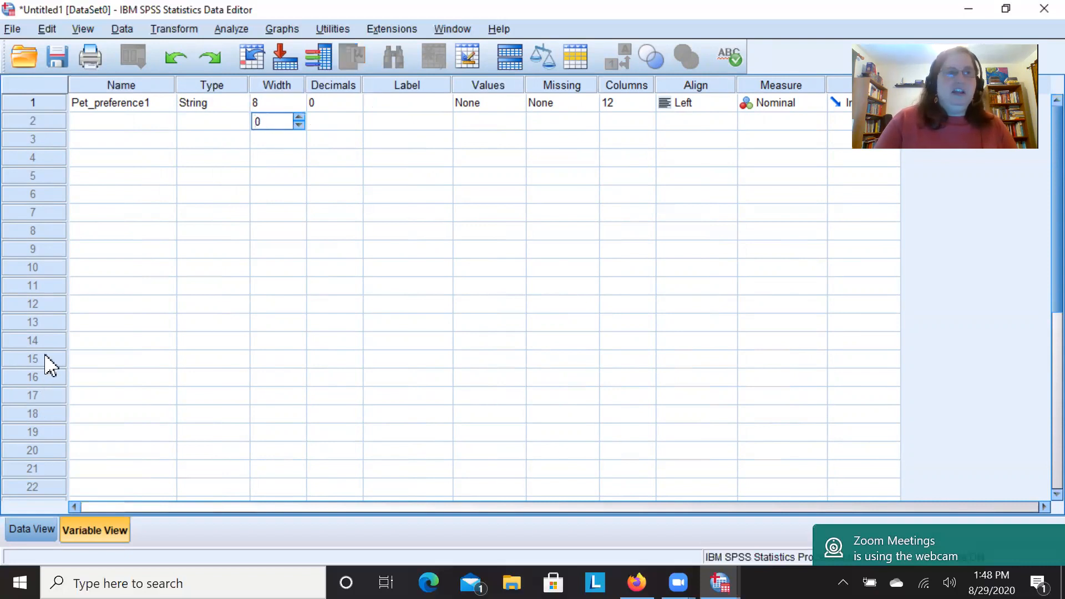
{"action": "left_click", "coordinate": [95, 106]}
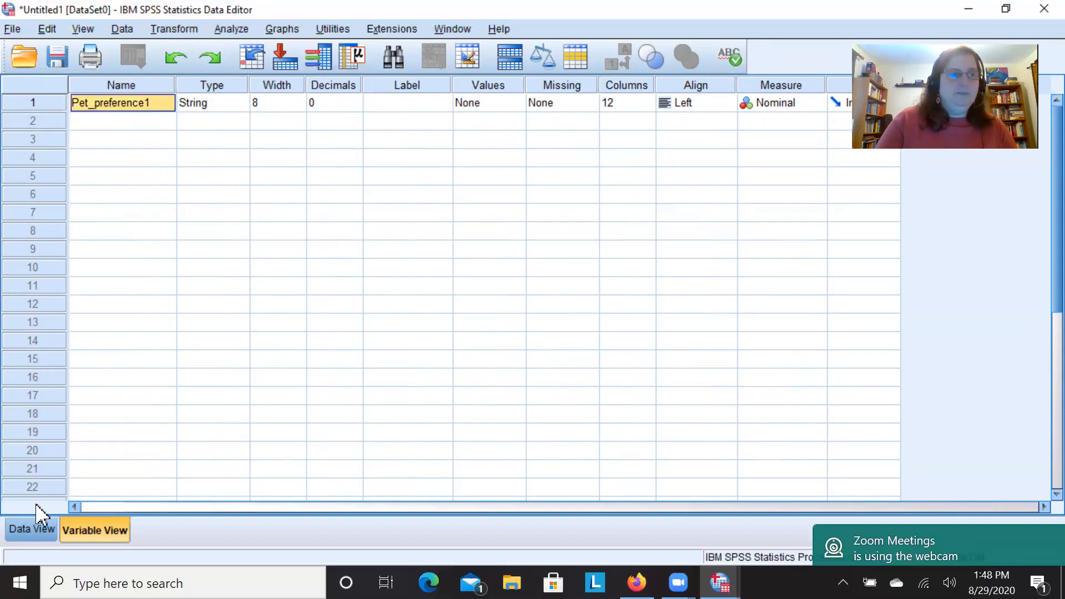
Back in Data View, complete the row 3 entry of Pet_preference1 so it reads turtle
{"action": "left_click", "coordinate": [35, 532]}
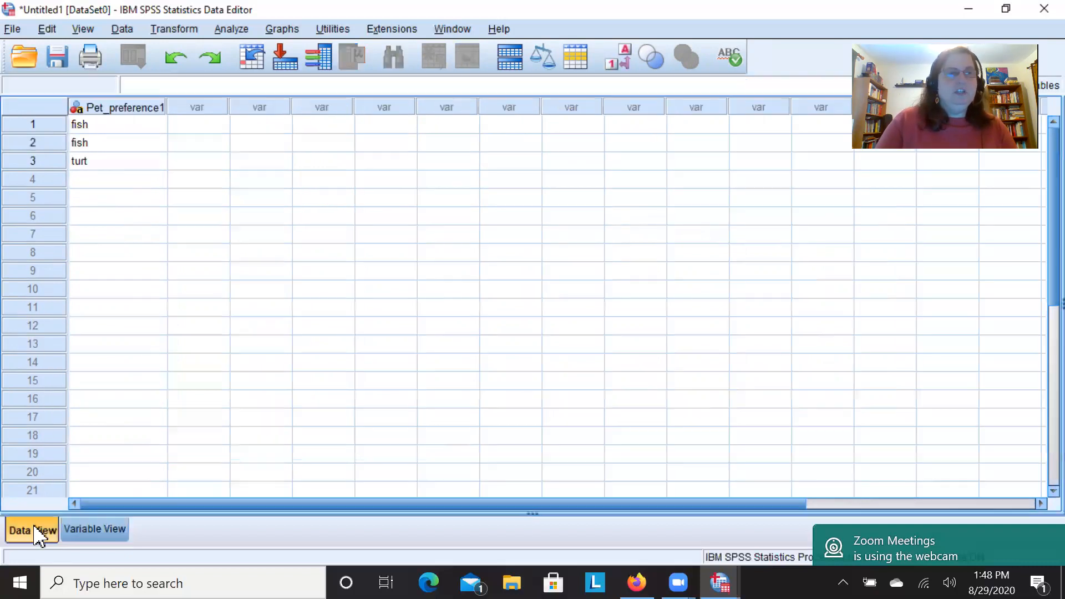
{"action": "left_click", "coordinate": [122, 162]}
{"action": "double_click", "coordinate": [122, 162]}
{"action": "type", "text": "le"}
{"action": "left_click", "coordinate": [123, 163]}
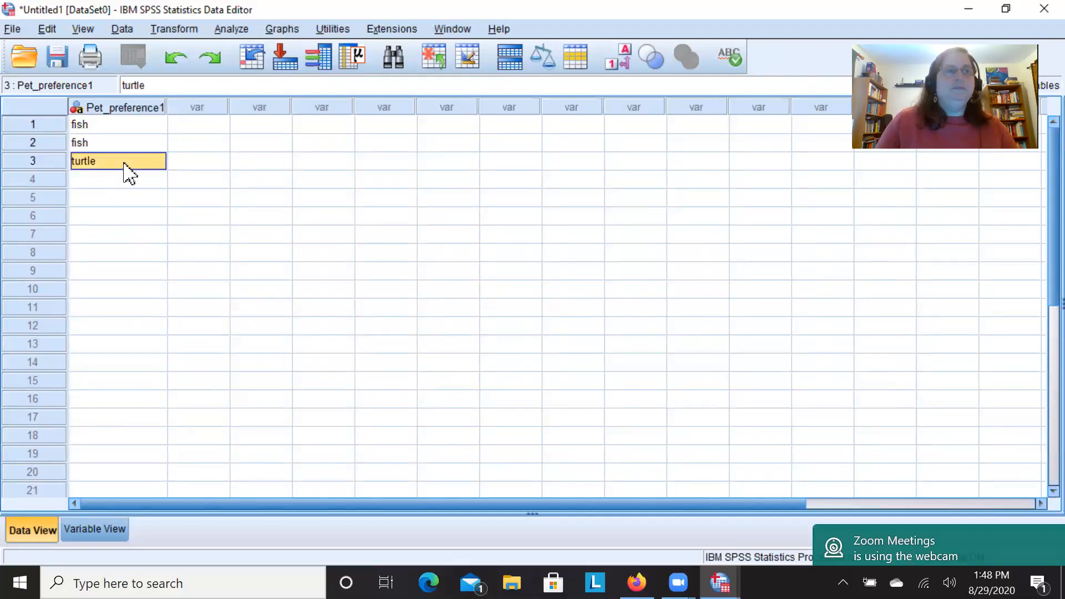
Enter turtle in row 4 of Pet_preference1, removing the extra digits typed after the word
{"action": "key", "text": "Down"}
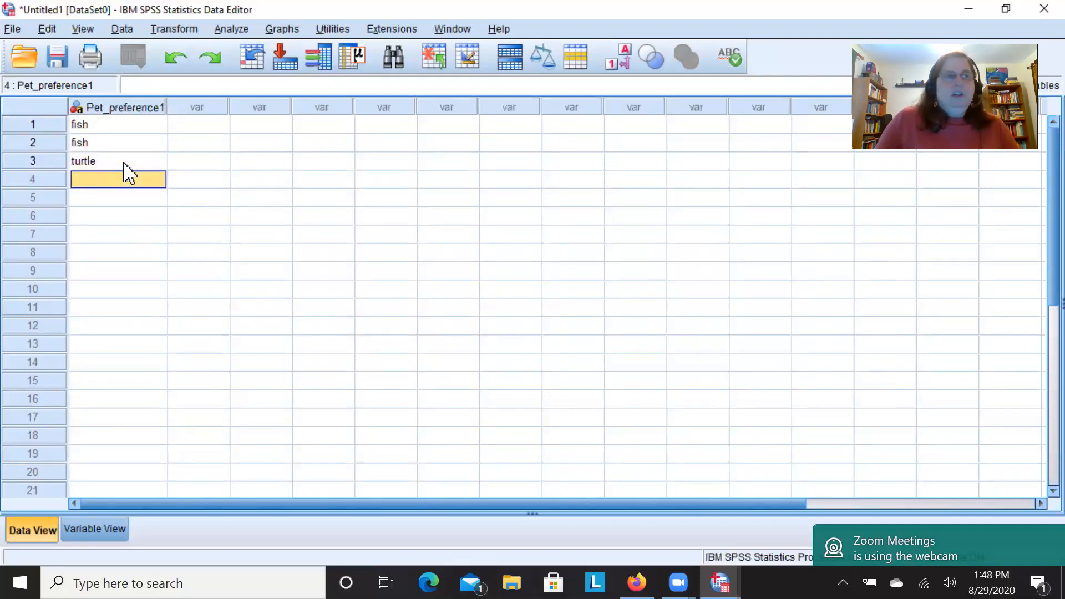
{"action": "type", "text": "tu"}
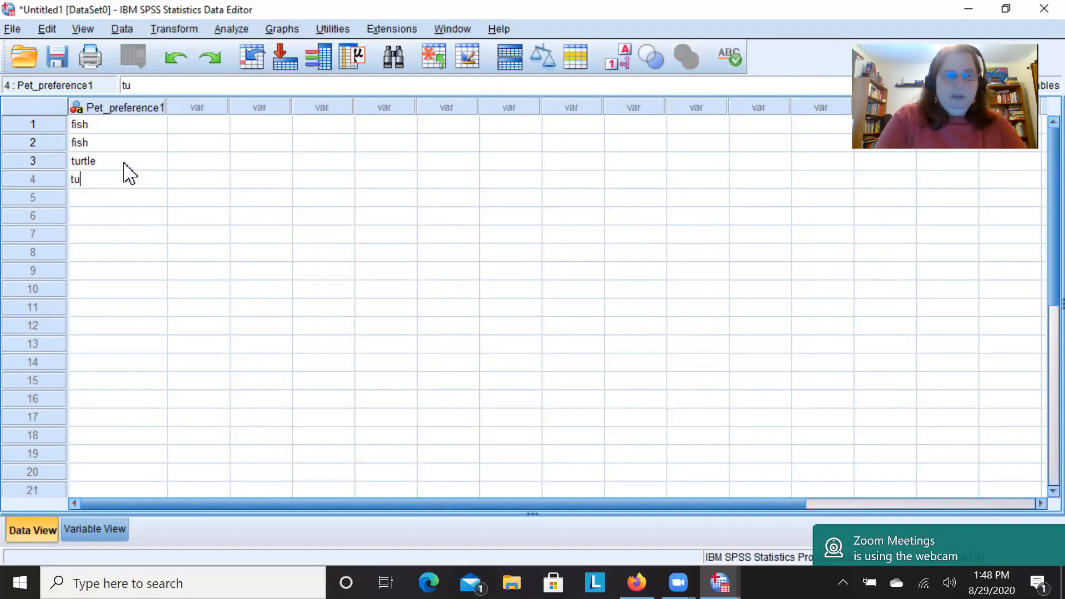
{"action": "type", "text": "rtle22"}
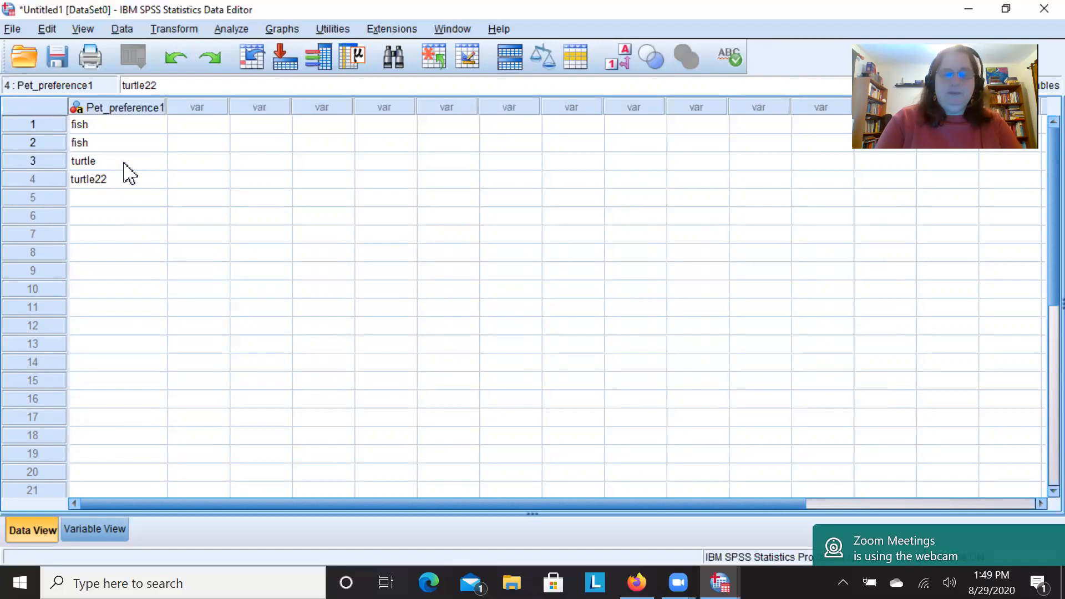
{"action": "key", "text": "BackSpace"}
{"action": "key", "text": "BackSpace"}
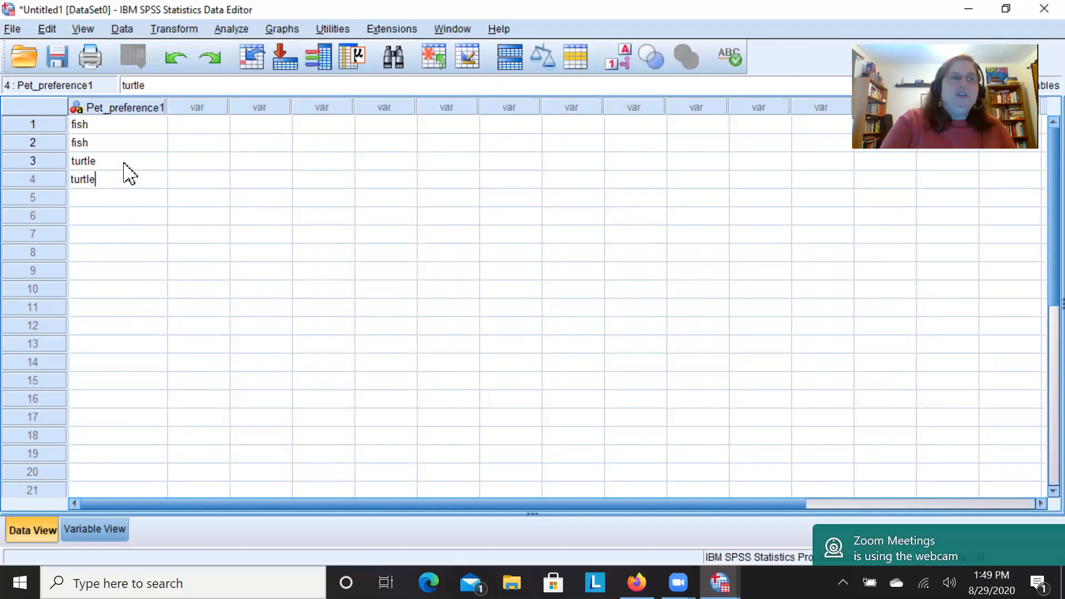
{"action": "key", "text": "Return"}
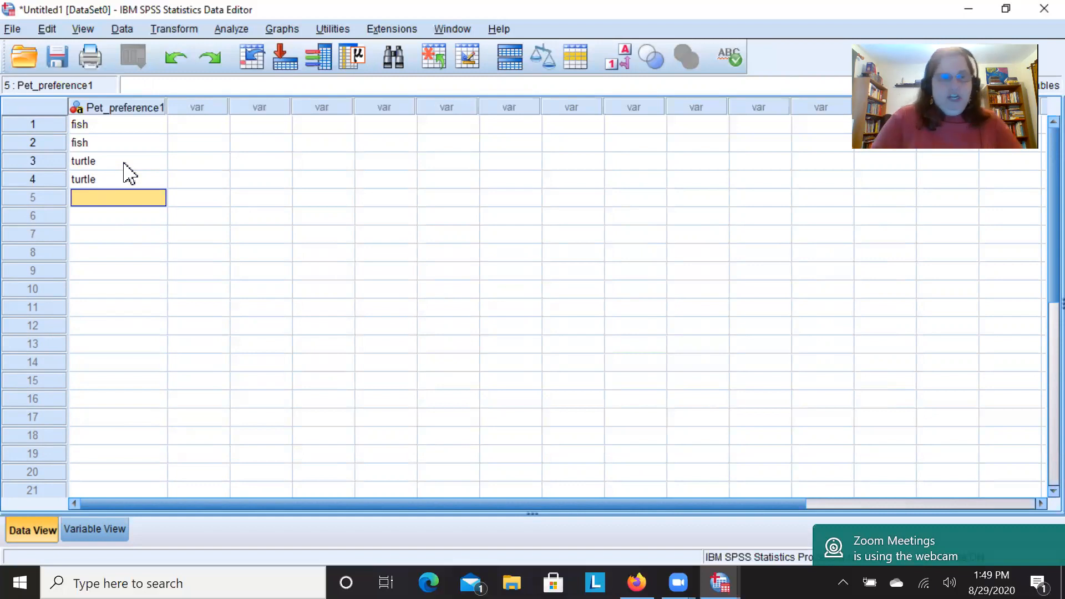
Enter the differently capitalised values FISH, Fish and FISh in rows 5 to 7 of Pet_preference1
{"action": "type", "text": "FISH"}
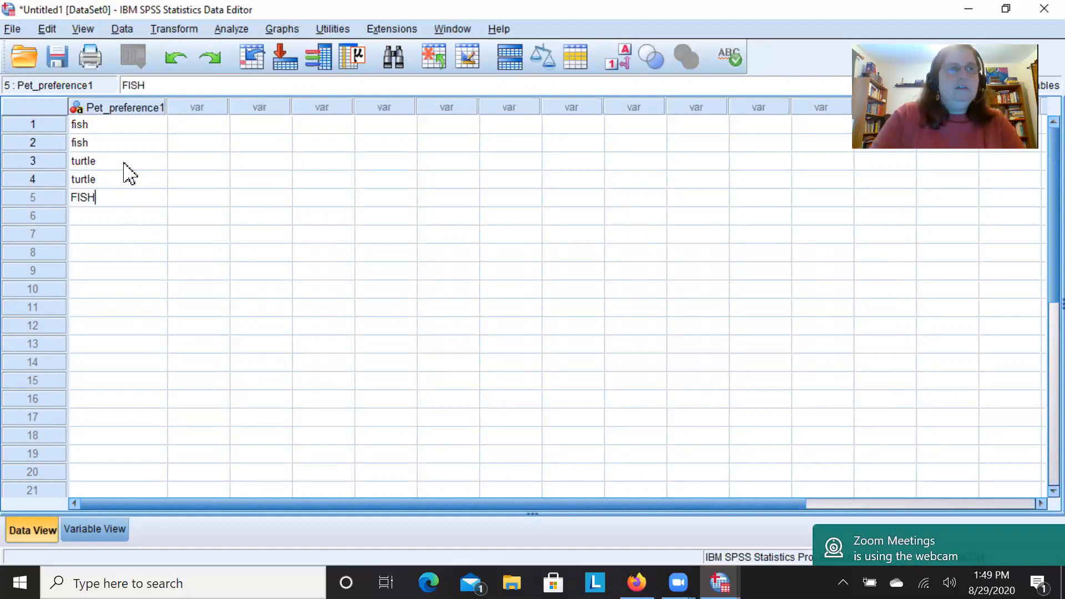
{"action": "key", "text": "Return"}
{"action": "type", "text": "Fish"}
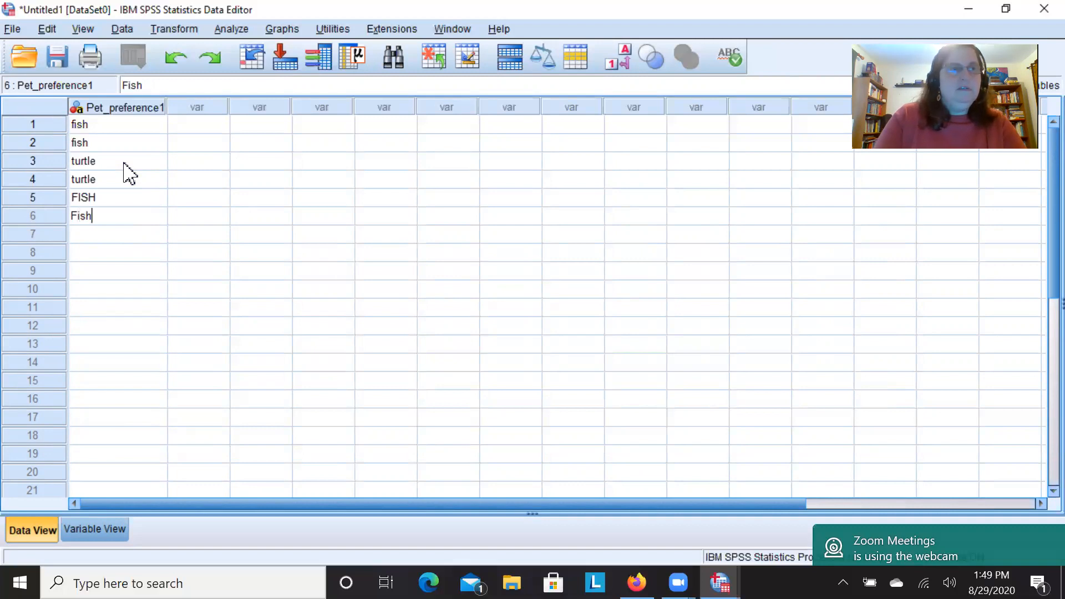
{"action": "key", "text": "Return"}
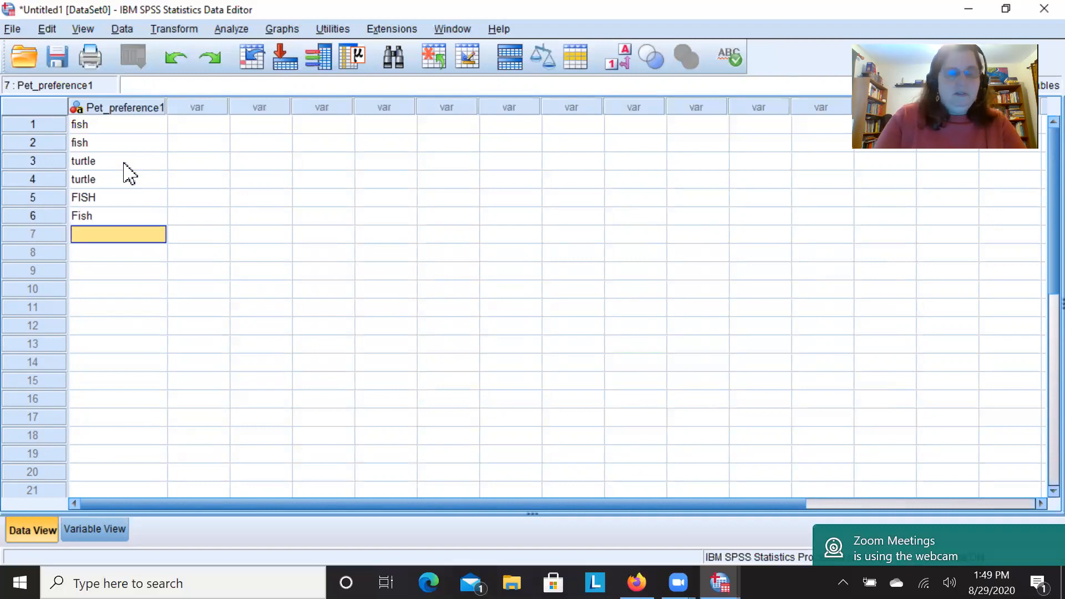
{"action": "type", "text": "FI"}
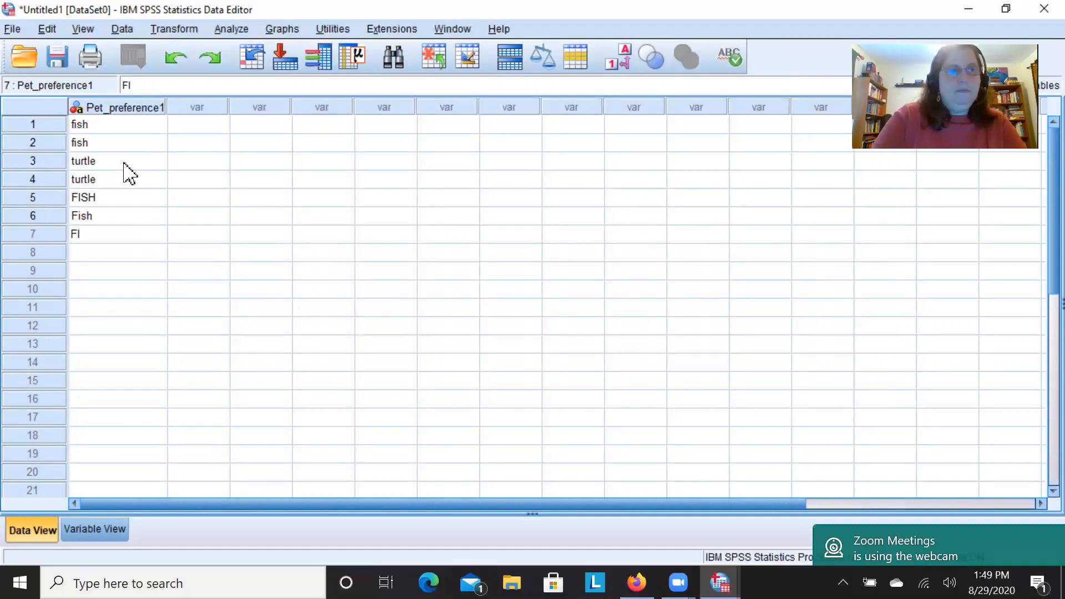
{"action": "type", "text": "Sh"}
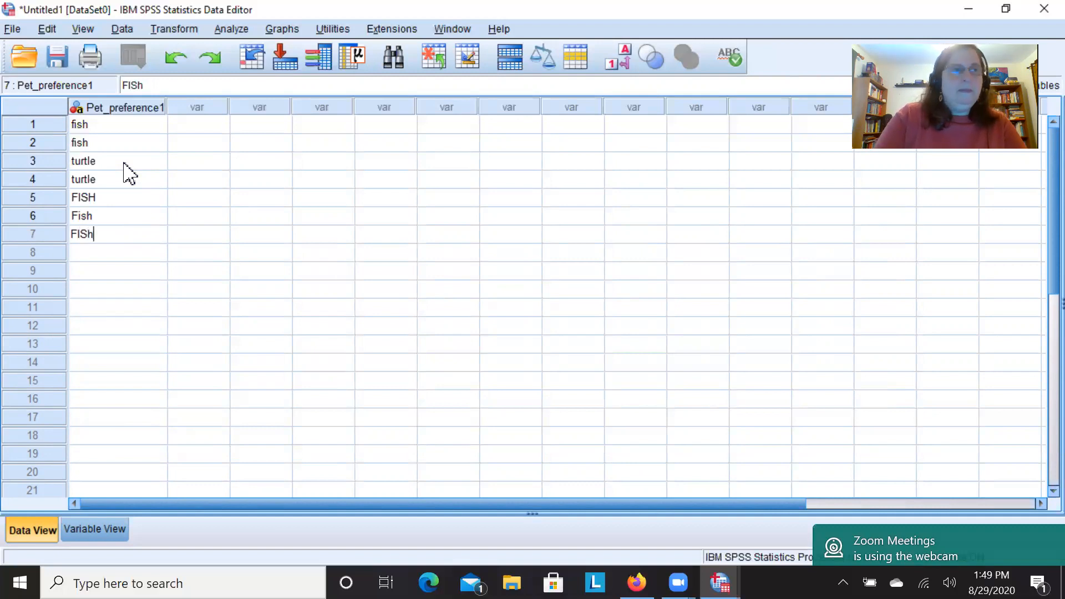
{"action": "key", "text": "Return"}
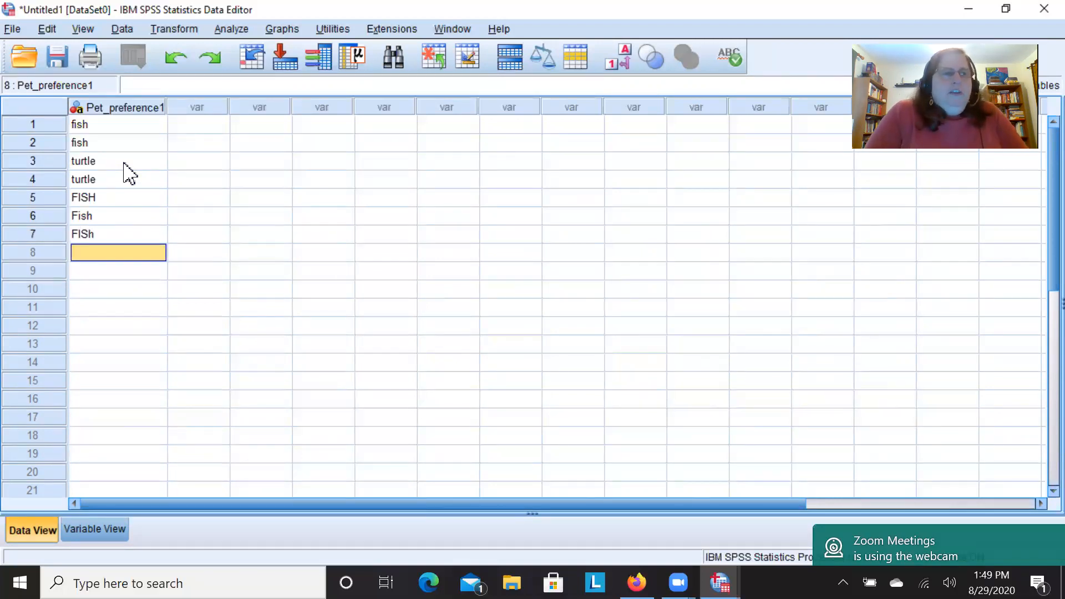
Go back and forth through the Pet_preference1 entries to compare their spelling and capitalisation
{"action": "left_click", "coordinate": [104, 185]}
{"action": "key", "text": "Down"}
{"action": "key", "text": "Down"}
{"action": "key", "text": "Down"}
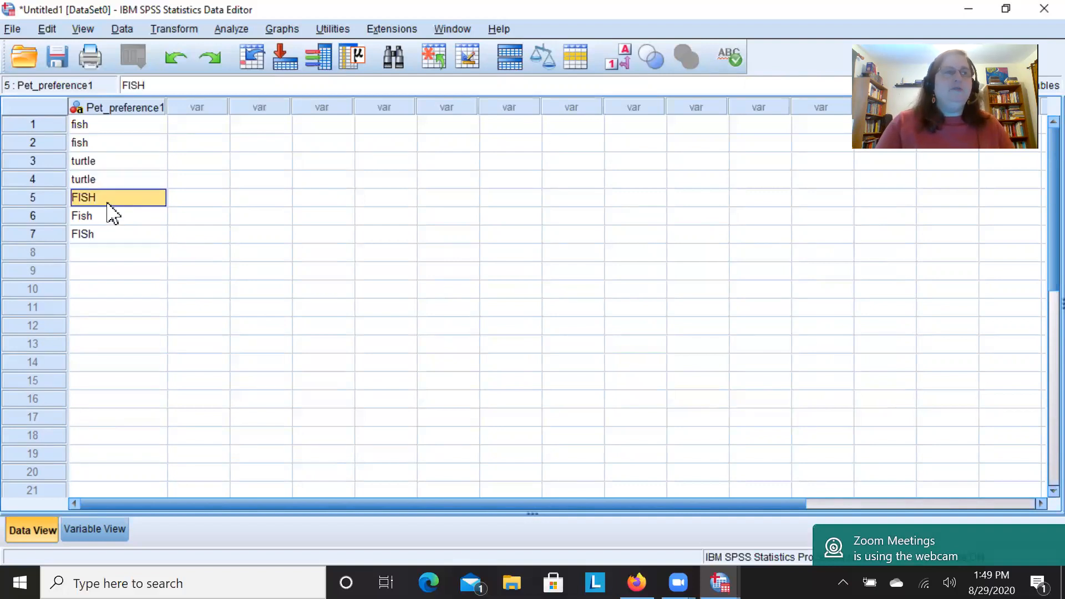
{"action": "key", "text": "Down"}
{"action": "key", "text": "Up"}
{"action": "key", "text": "Up"}
{"action": "key", "text": "Up"}
{"action": "key", "text": "Up"}
{"action": "key", "text": "Down"}
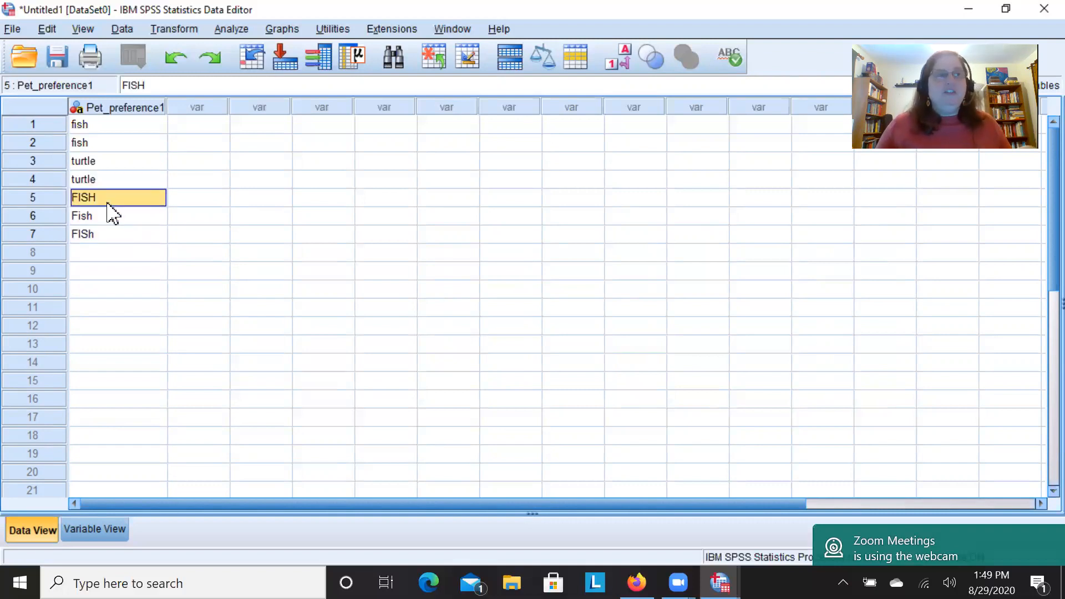
{"action": "key", "text": "Up"}
{"action": "key", "text": "Up"}
{"action": "key", "text": "Up"}
{"action": "key", "text": "Up"}
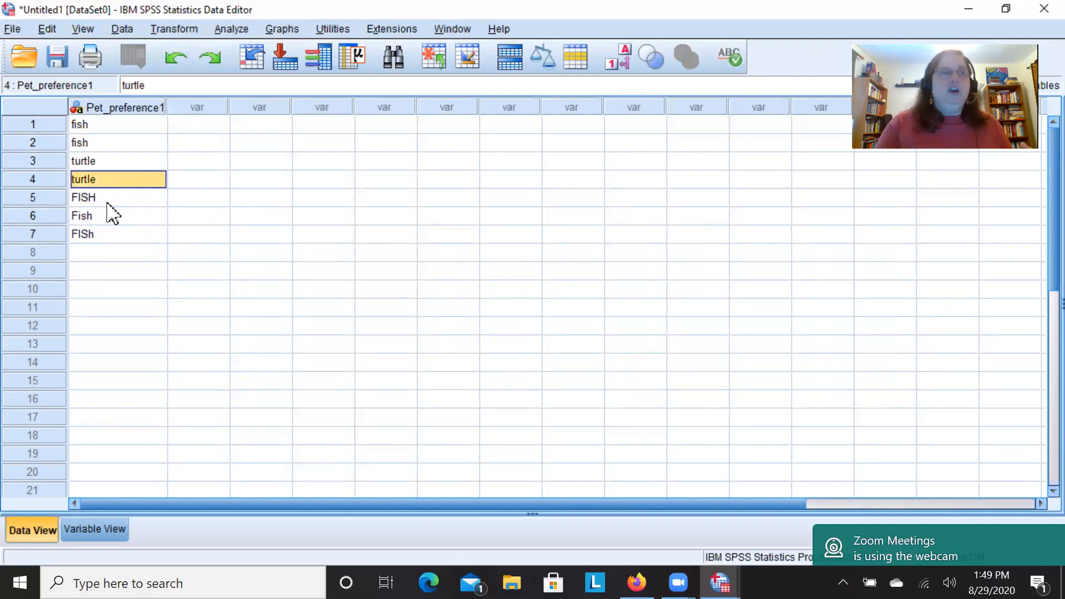
Move down through the Pet_preference1 entries twice, ending at row 7, to examine the differently capitalised fish values
{"action": "key", "text": "Down"}
{"action": "key", "text": "Down"}
{"action": "key", "text": "Down"}
{"action": "key", "text": "Down"}
{"action": "key", "text": "Down"}
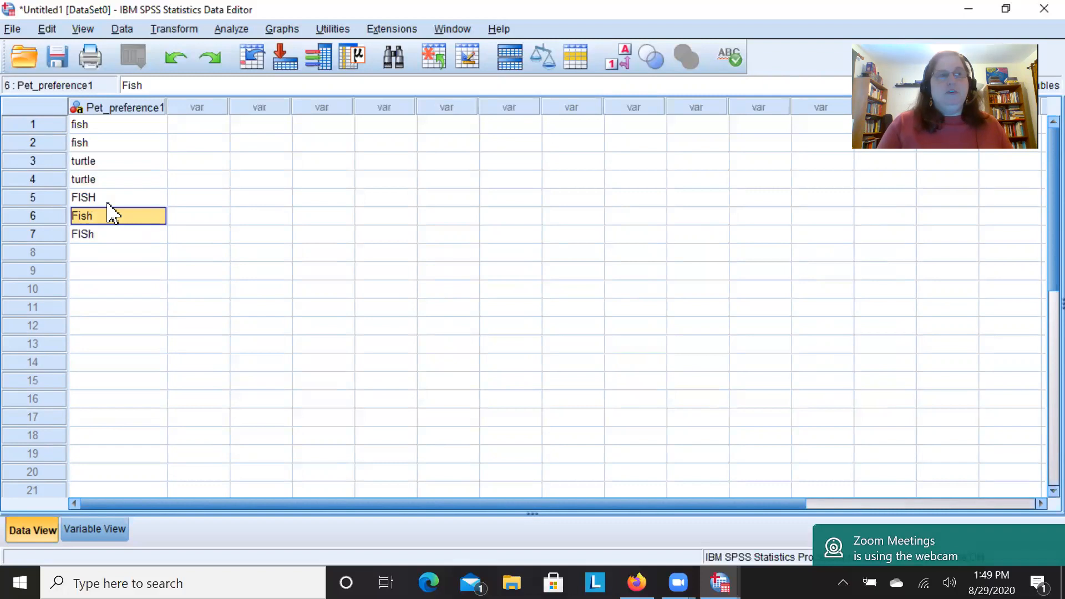
{"action": "key", "text": "Down"}
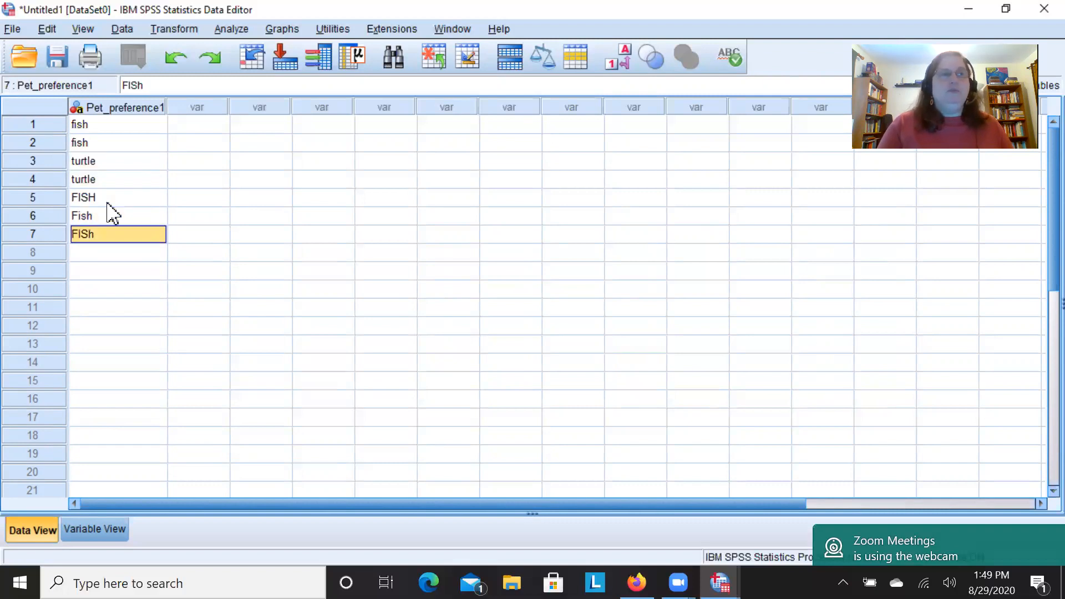
{"action": "key", "text": "Up"}
{"action": "key", "text": "ctrl+Up"}
{"action": "key", "text": "Down"}
{"action": "key", "text": "Down"}
{"action": "key", "text": "Down"}
{"action": "key", "text": "Down"}
{"action": "key", "text": "Down"}
{"action": "key", "text": "Down"}
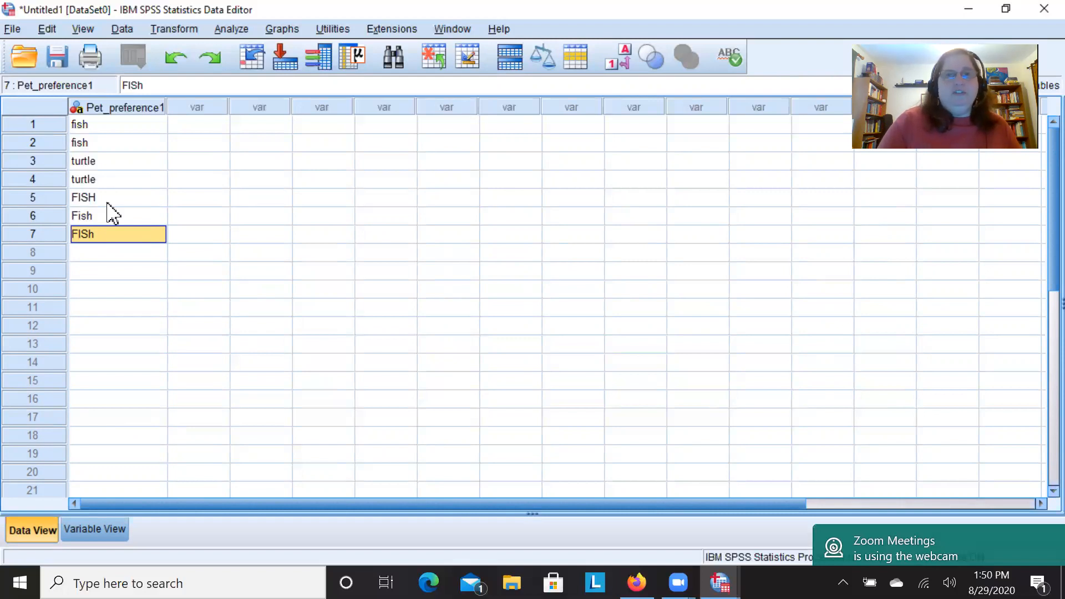
Delete the text entries in rows 1 to 7 of Pet_preference1 and dismiss the resulting message
{"action": "key", "text": "Up"}
{"action": "key", "text": "Up"}
{"action": "key", "text": "Up"}
{"action": "key", "text": "Up"}
{"action": "key", "text": "Up"}
{"action": "key", "text": "Up"}
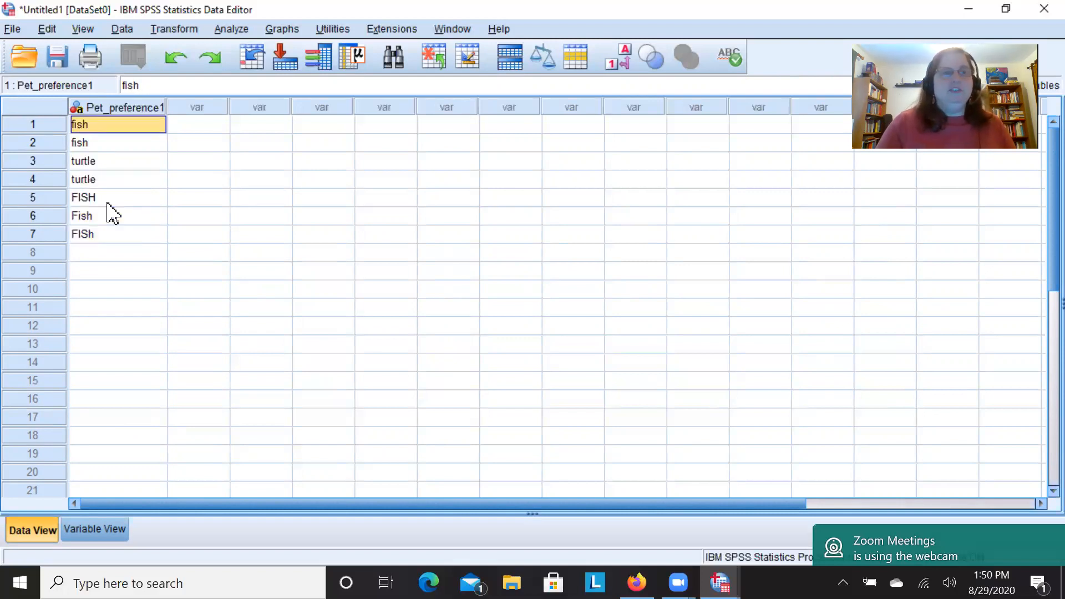
{"action": "key", "text": "shift+Down"}
{"action": "key", "text": "shift+Down"}
{"action": "key", "text": "shift+Down"}
{"action": "key", "text": "shift+Down"}
{"action": "key", "text": "shift+Down"}
{"action": "key", "text": "shift+Down"}
{"action": "key", "text": "shift+Down"}
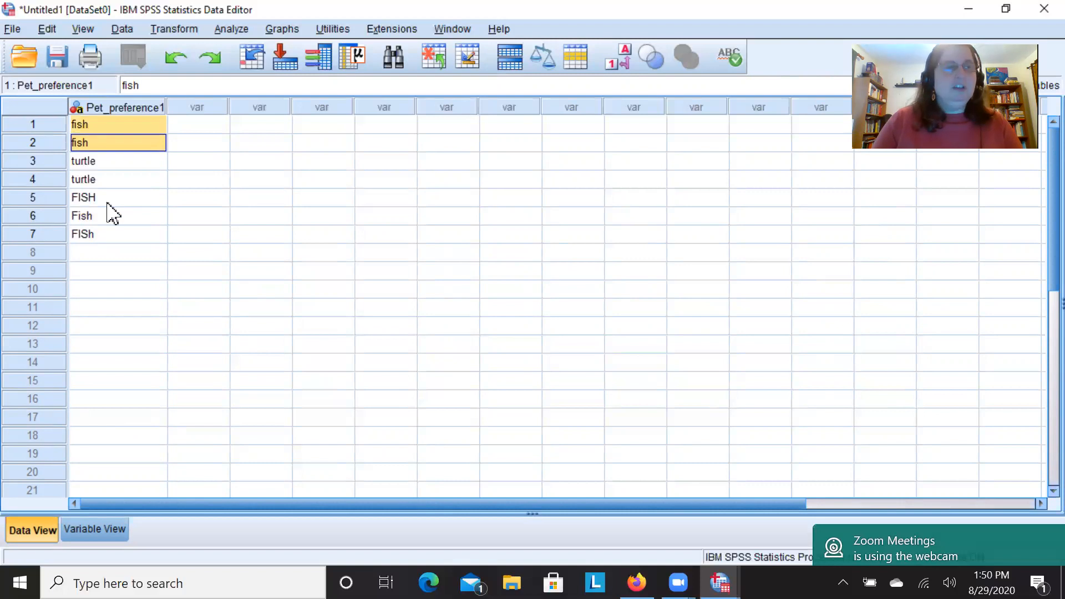
{"action": "key", "text": "shift+Up"}
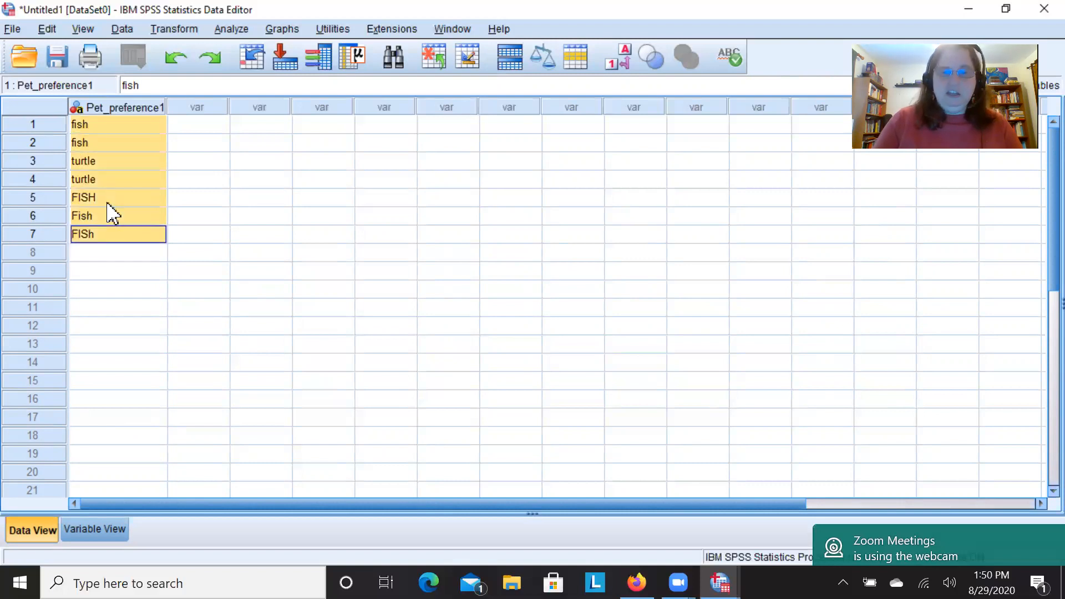
{"action": "key", "text": "Delete"}
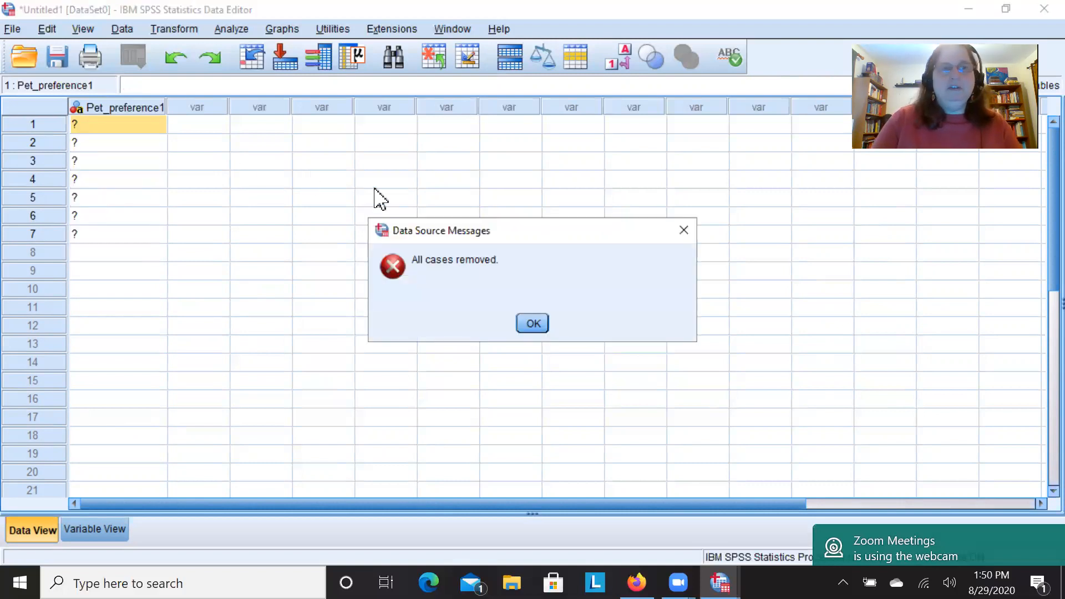
{"action": "left_click", "coordinate": [522, 327]}
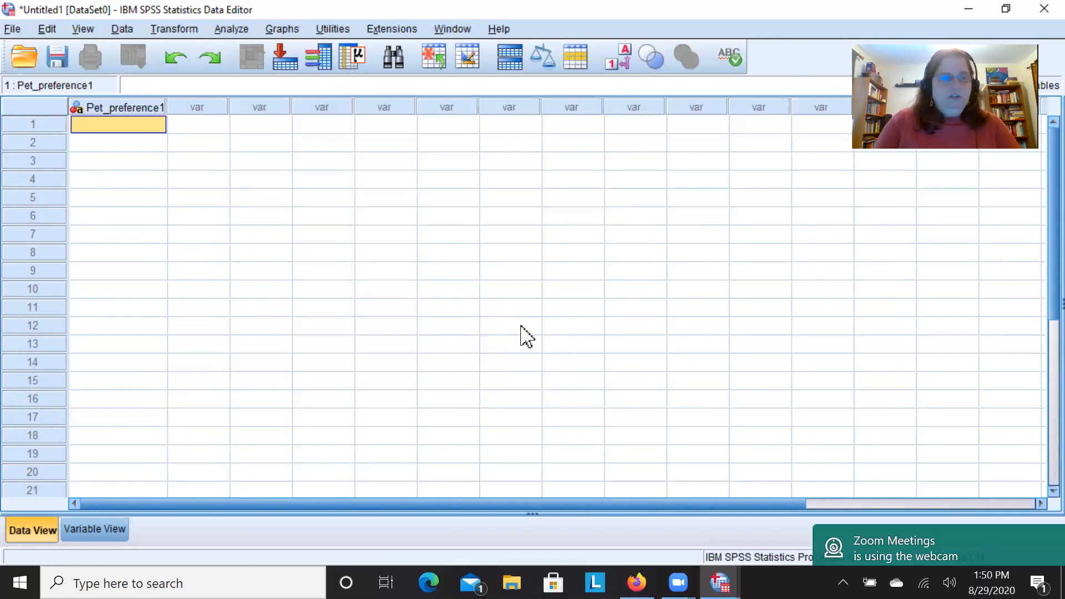
Enter the codes 1, 1, 2, 1, 1, 1, 2 and 2 in rows 1 to 8 of Pet_preference1, returning to row 1
{"action": "type", "text": "1"}
{"action": "key", "text": "Return"}
{"action": "type", "text": "1"}
{"action": "key", "text": "Return"}
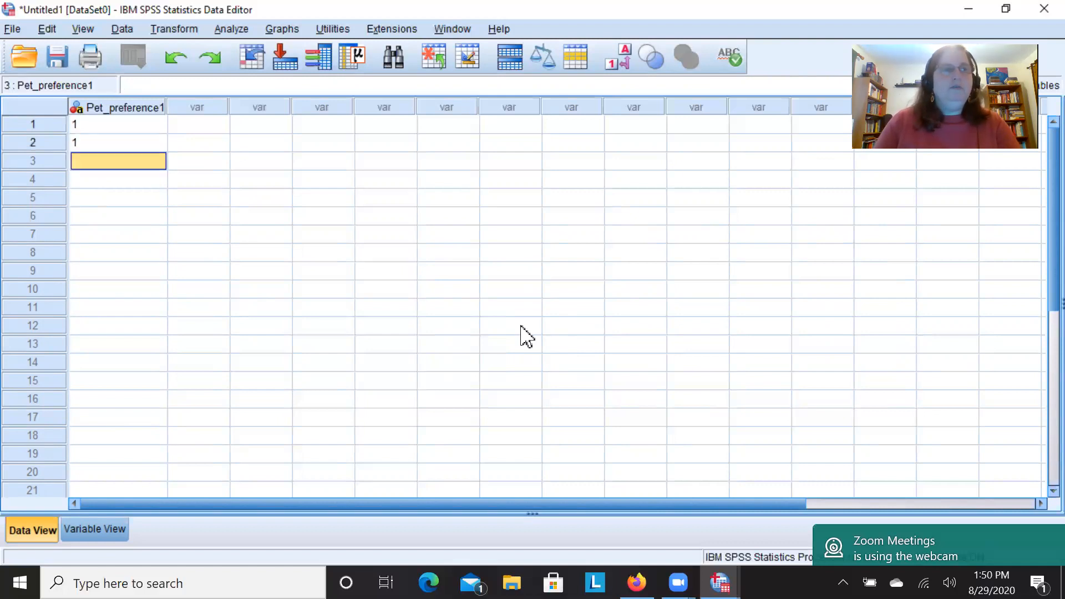
{"action": "type", "text": "2"}
{"action": "key", "text": "Return"}
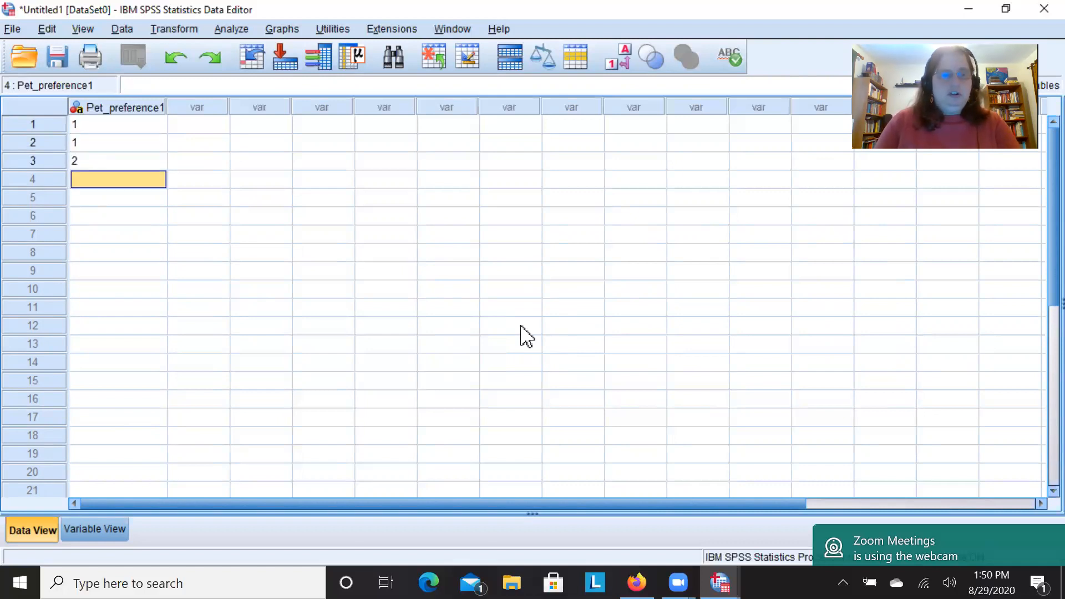
{"action": "type", "text": "1"}
{"action": "key", "text": "Return"}
{"action": "type", "text": "1"}
{"action": "key", "text": "Return"}
{"action": "type", "text": "1"}
{"action": "key", "text": "Return"}
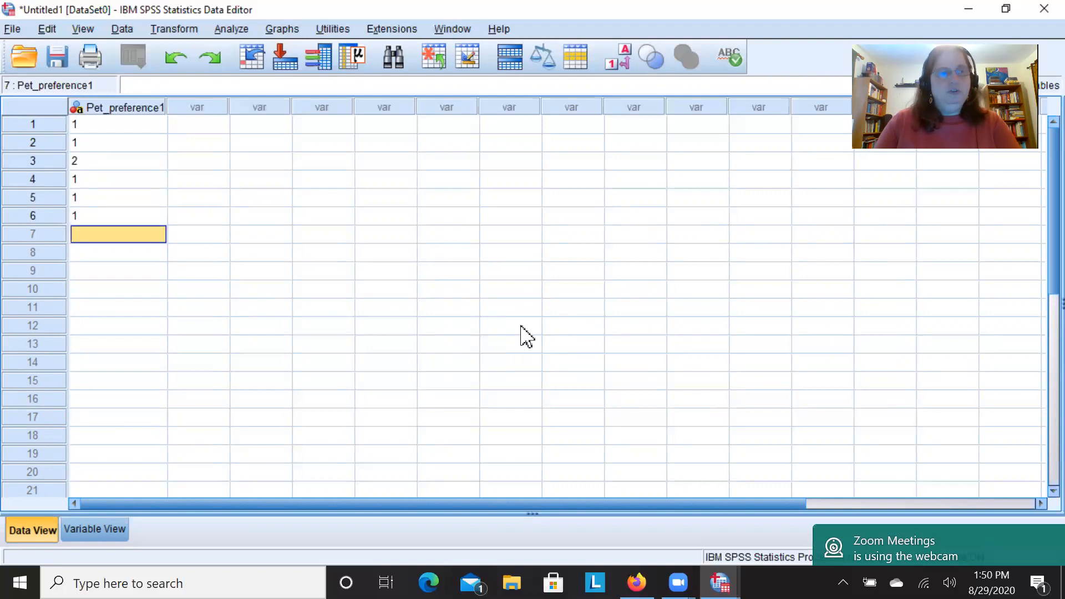
{"action": "type", "text": "2"}
{"action": "key", "text": "Return"}
{"action": "type", "text": "2"}
{"action": "key", "text": "Return"}
{"action": "key", "text": "Up"}
{"action": "key", "text": "Up"}
{"action": "key", "text": "Up"}
{"action": "key", "text": "Up"}
{"action": "key", "text": "Up"}
{"action": "key", "text": "Up"}
{"action": "key", "text": "Up"}
{"action": "key", "text": "Up"}
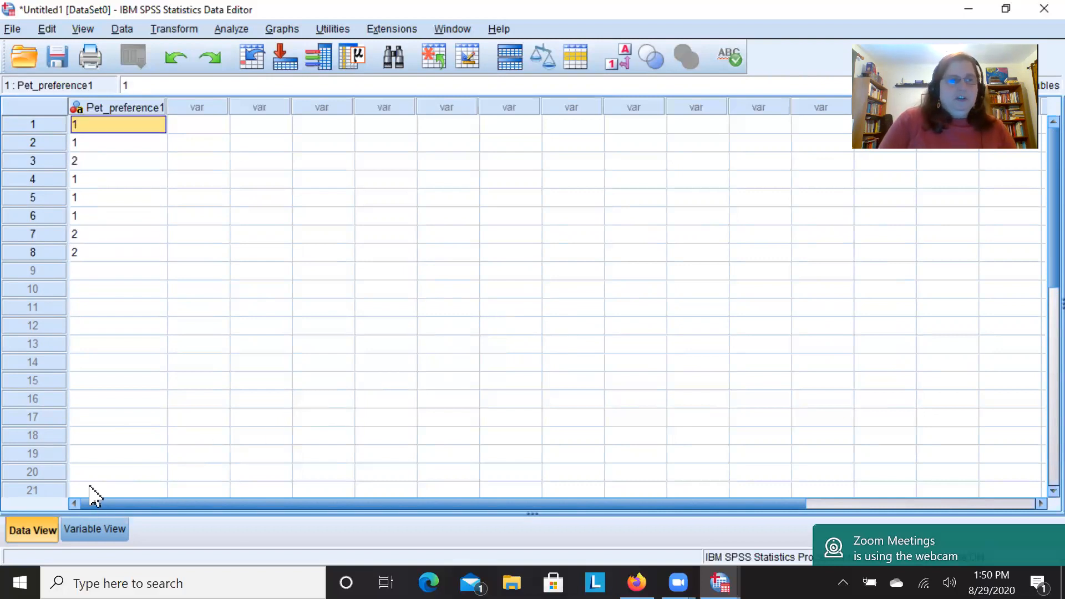
In Variable View, change the variable type of Pet_preference1 to Numeric
{"action": "left_click", "coordinate": [104, 534]}
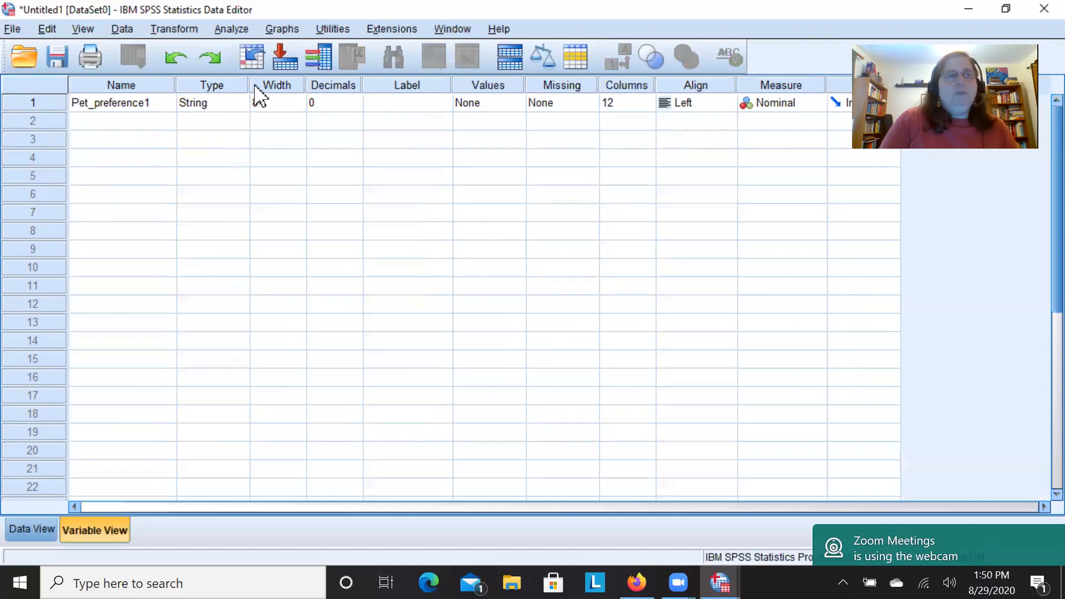
{"action": "left_click", "coordinate": [243, 104]}
{"action": "left_click", "coordinate": [243, 103]}
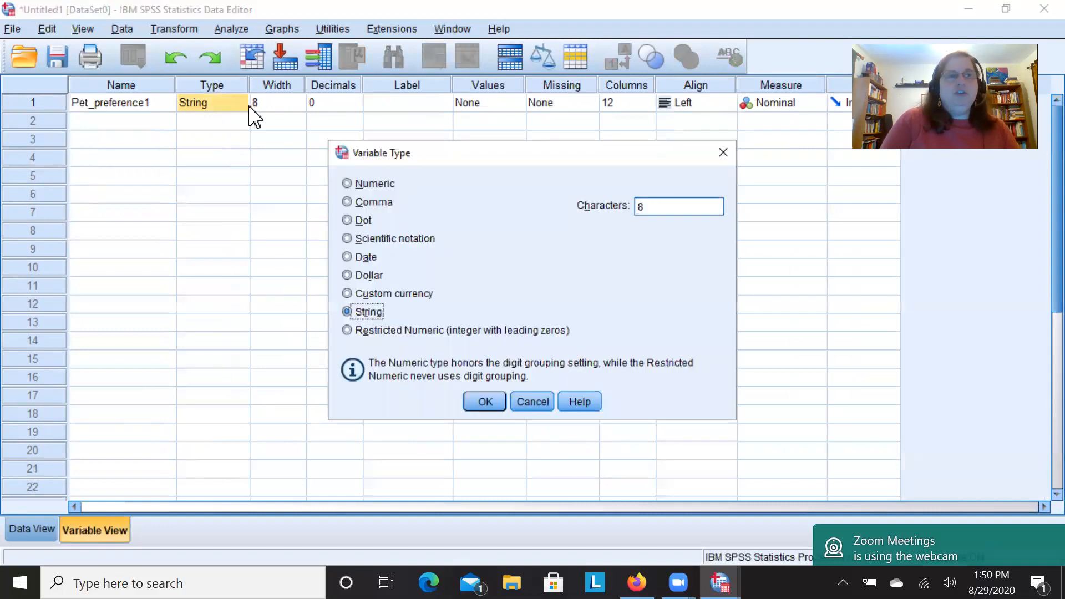
{"action": "left_click", "coordinate": [347, 184]}
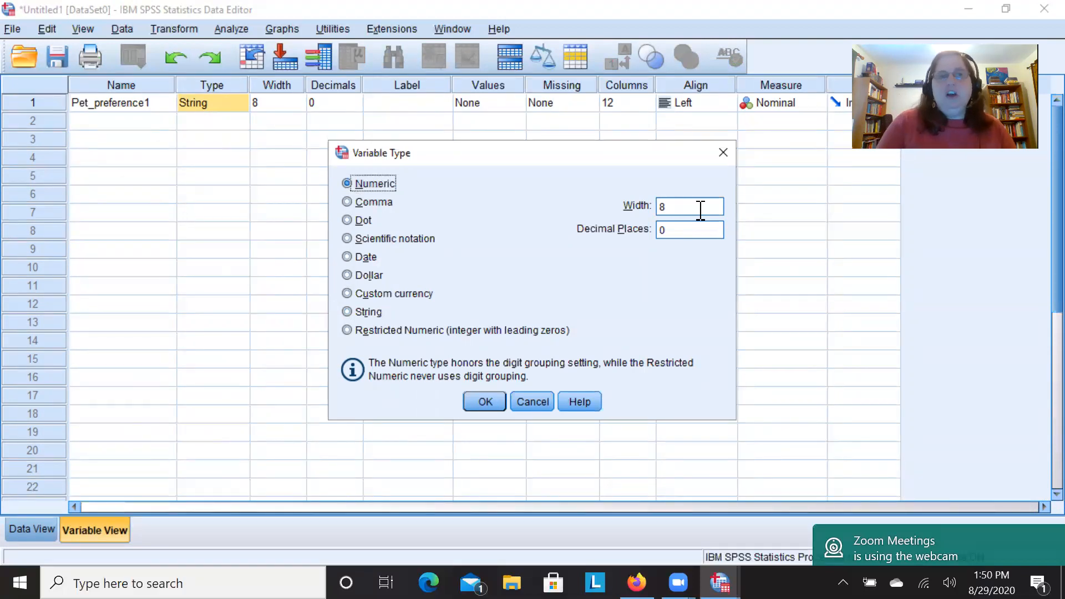
{"action": "left_click", "coordinate": [483, 403]}
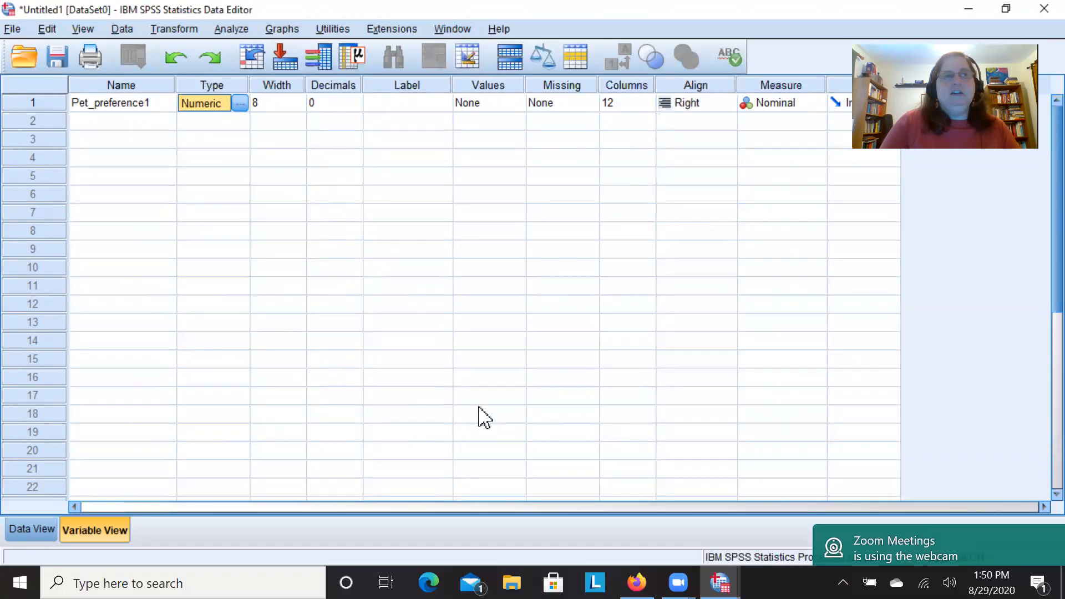
Give Pet_preference1 the label "This is people's preference %^&*$", correcting the misspelled word preference
{"action": "left_click", "coordinate": [401, 103]}
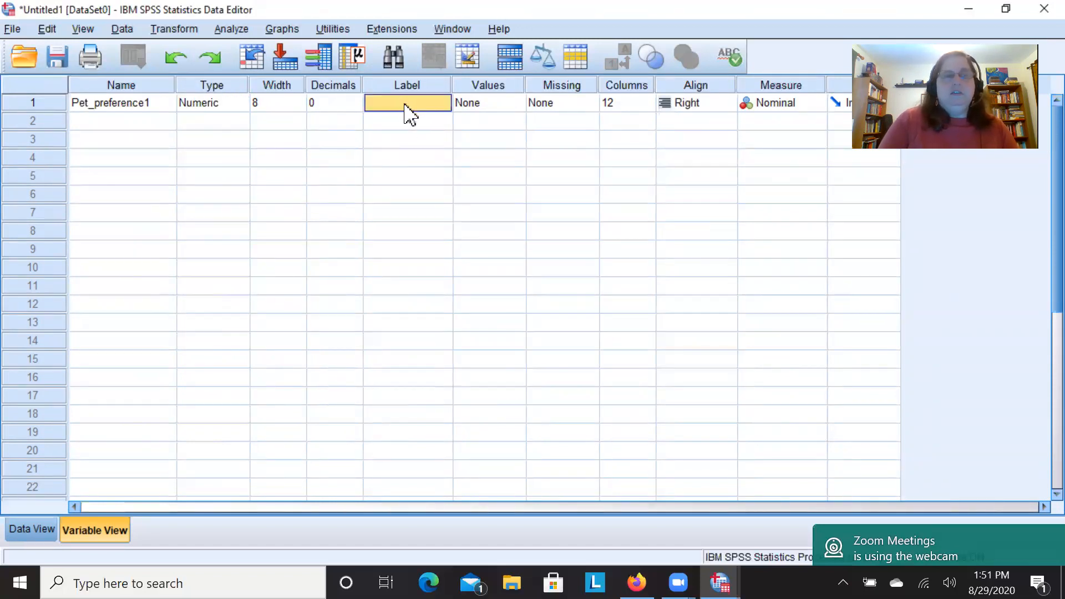
{"action": "type", "text": "Th"}
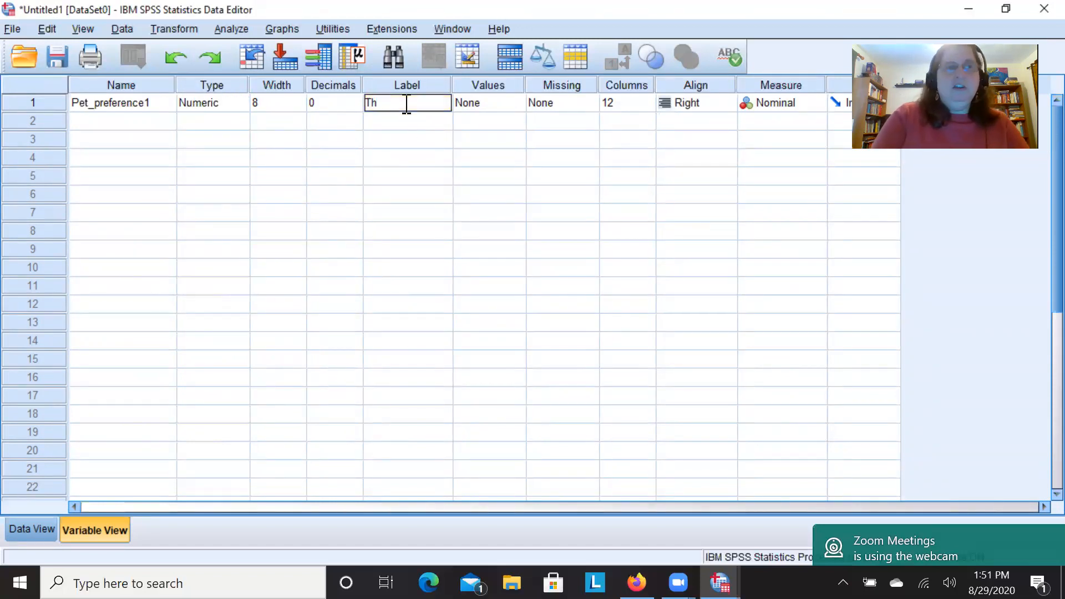
{"action": "type", "text": "is is"}
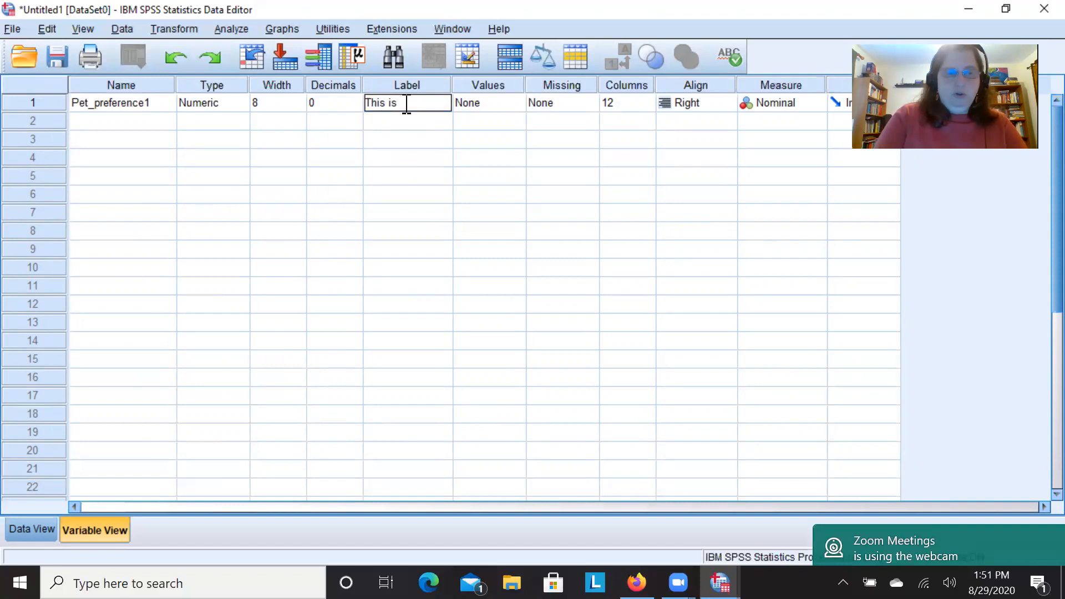
{"action": "type", "text": " pe"}
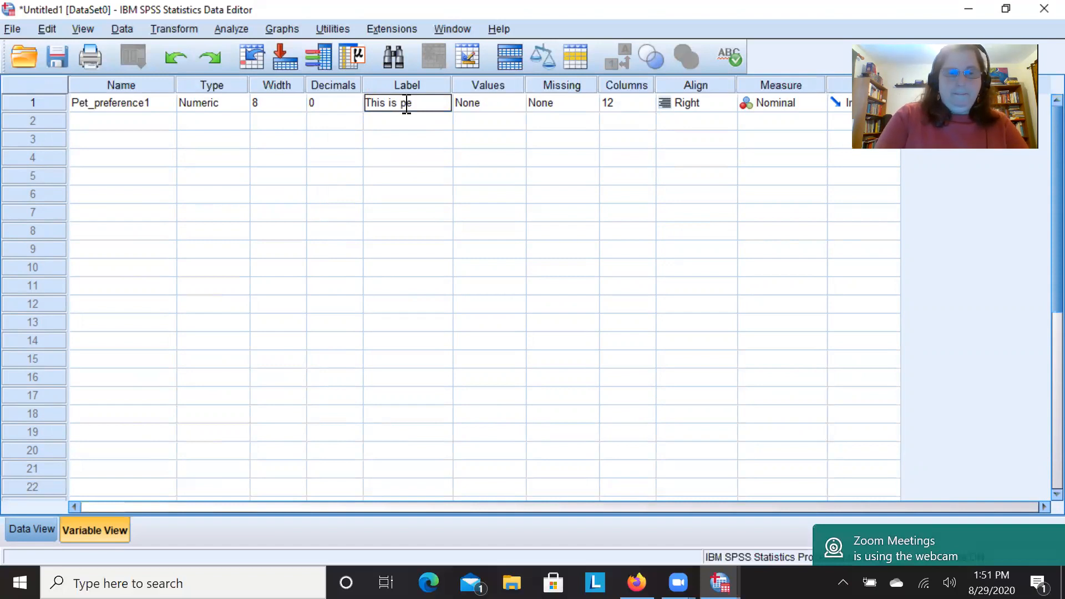
{"action": "type", "text": "ople's"}
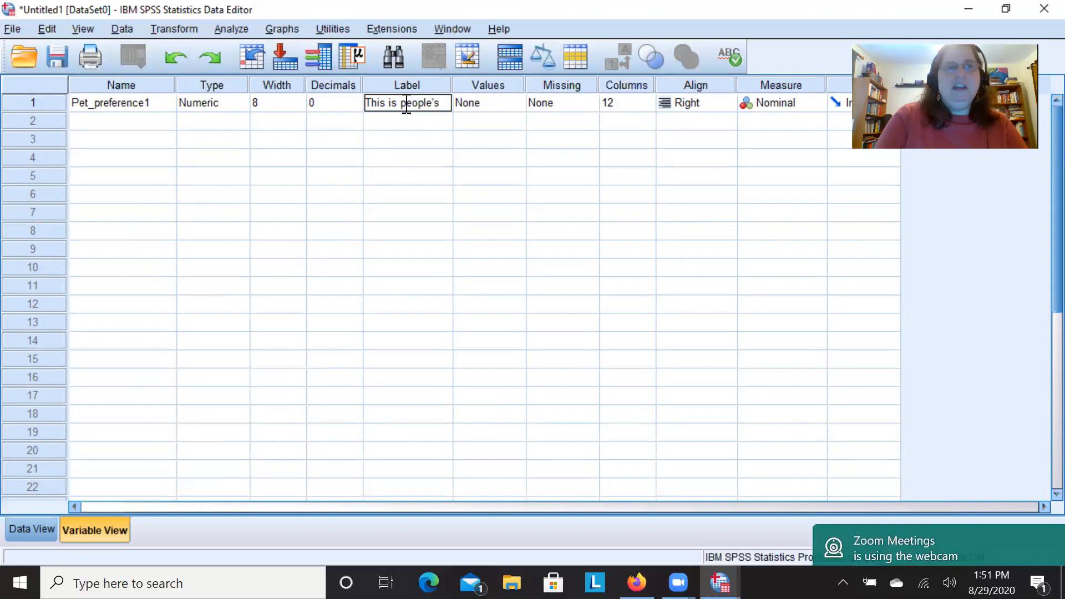
{"action": "type", "text": " pre"}
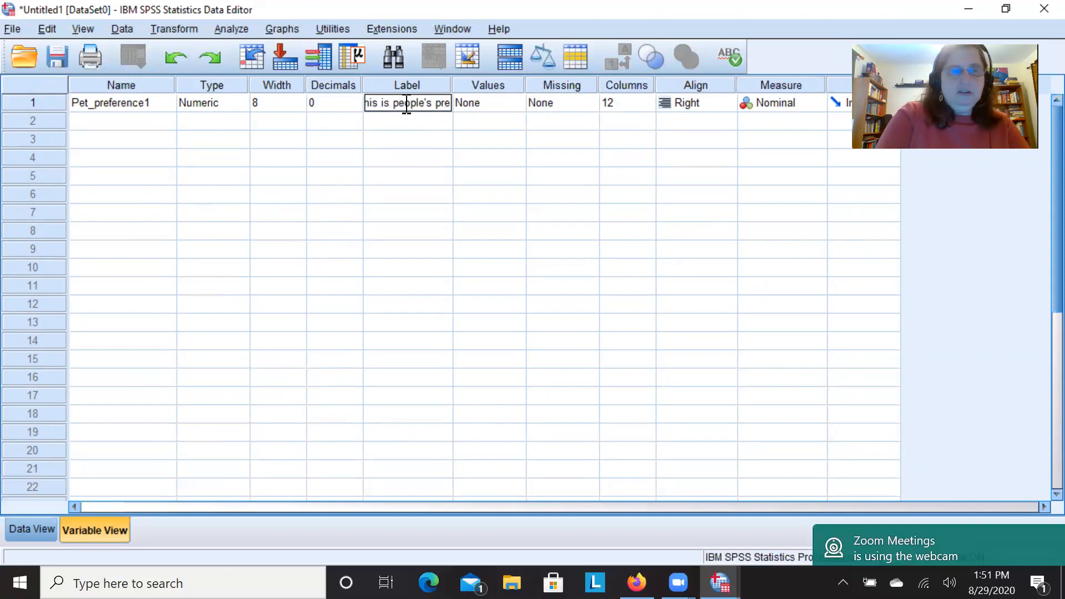
{"action": "type", "text": "feremce"}
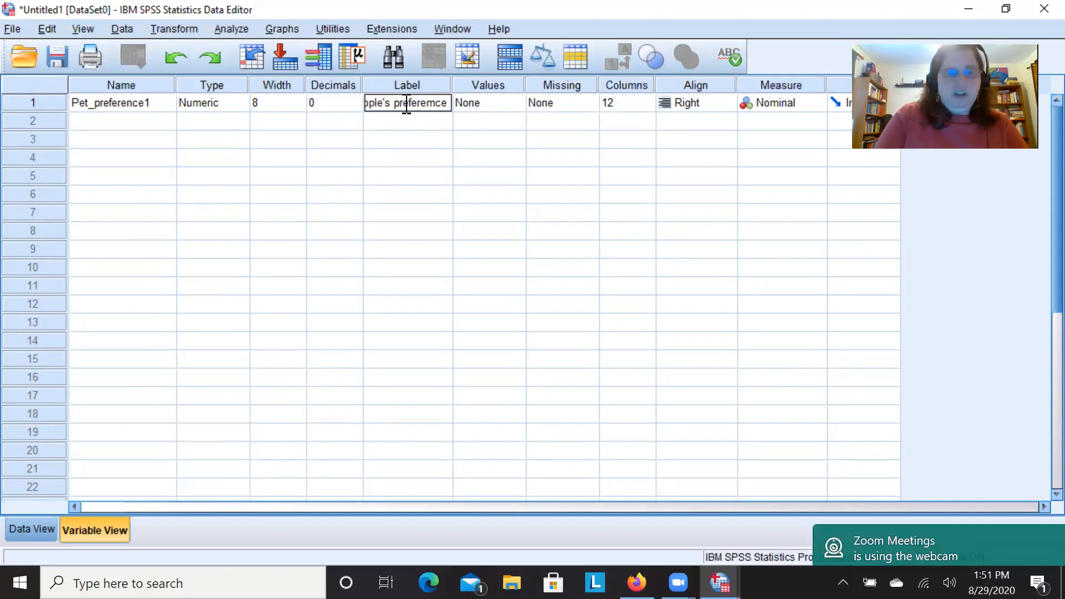
{"action": "key", "text": "BackSpace"}
{"action": "key", "text": "BackSpace"}
{"action": "key", "text": "BackSpace"}
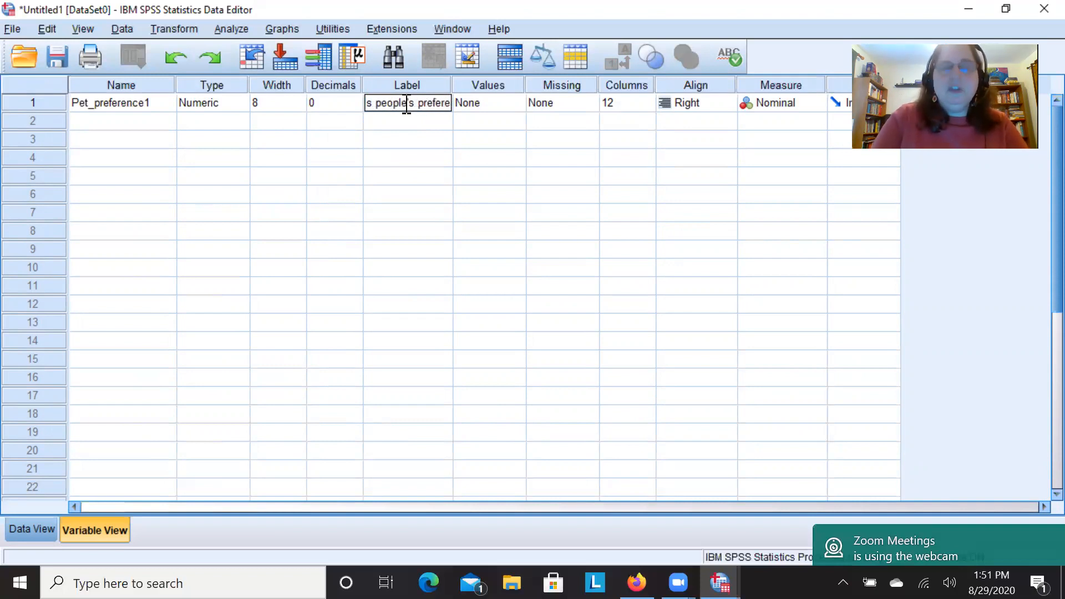
{"action": "type", "text": "nce"}
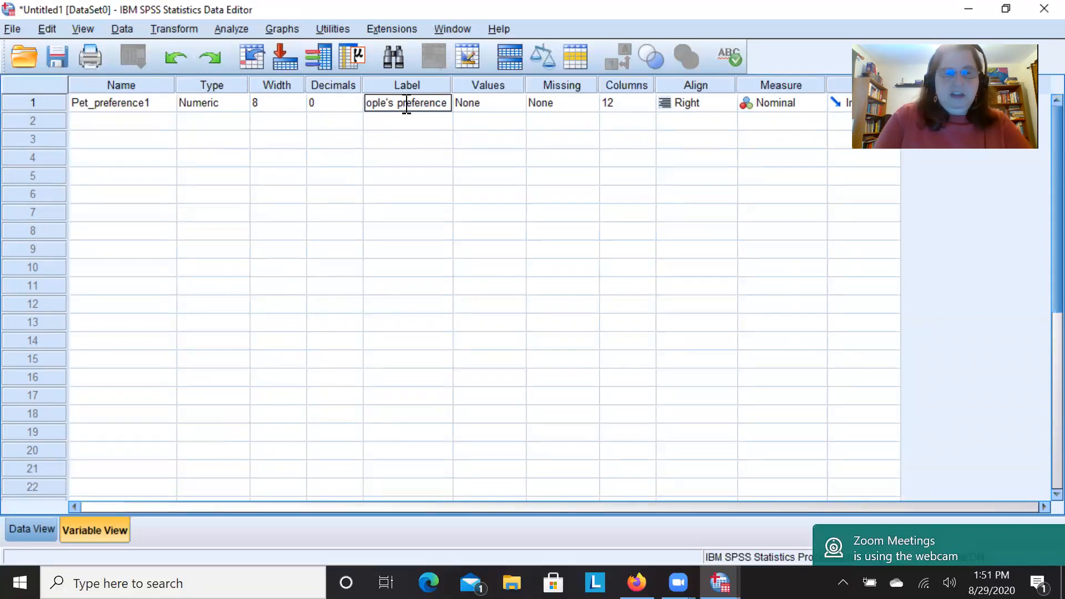
{"action": "type", "text": " %^&*$"}
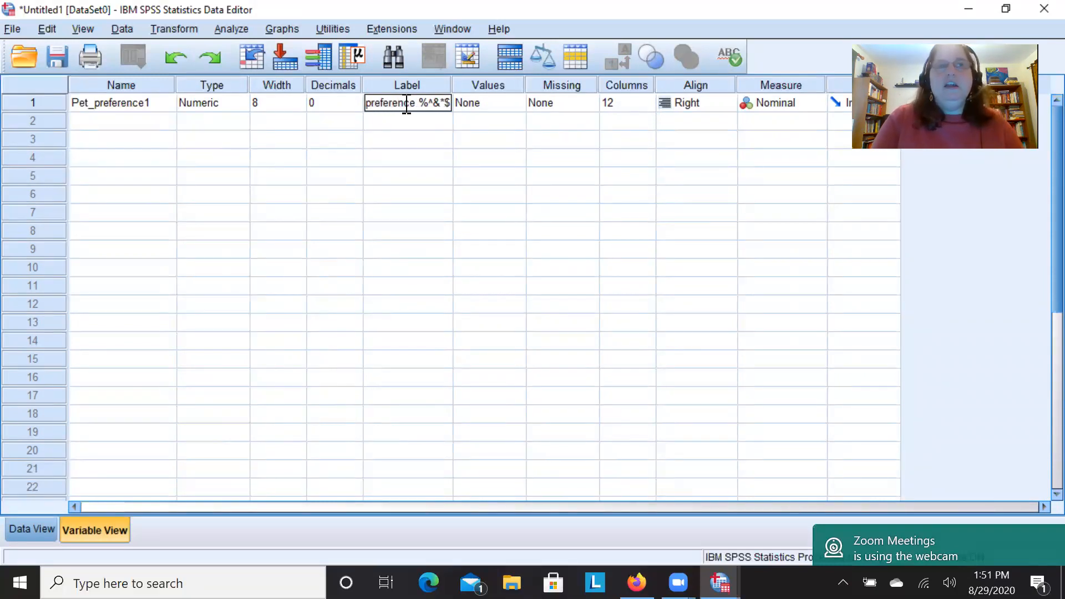
{"action": "left_click", "coordinate": [410, 116]}
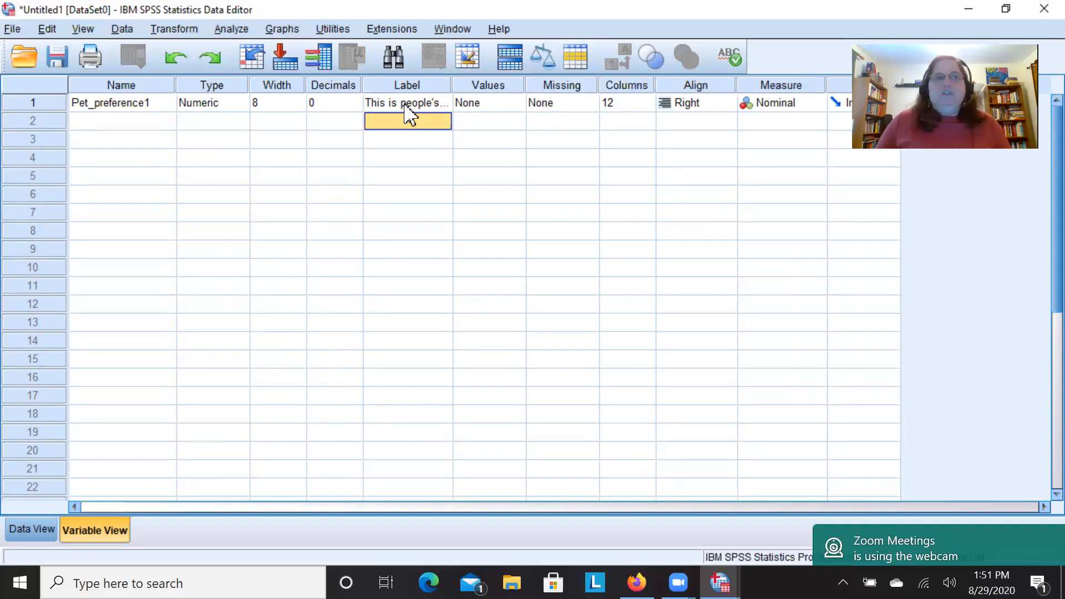
Examine the value label settings of Pet_preference1 and leave them without making changes
{"action": "key", "text": "Up"}
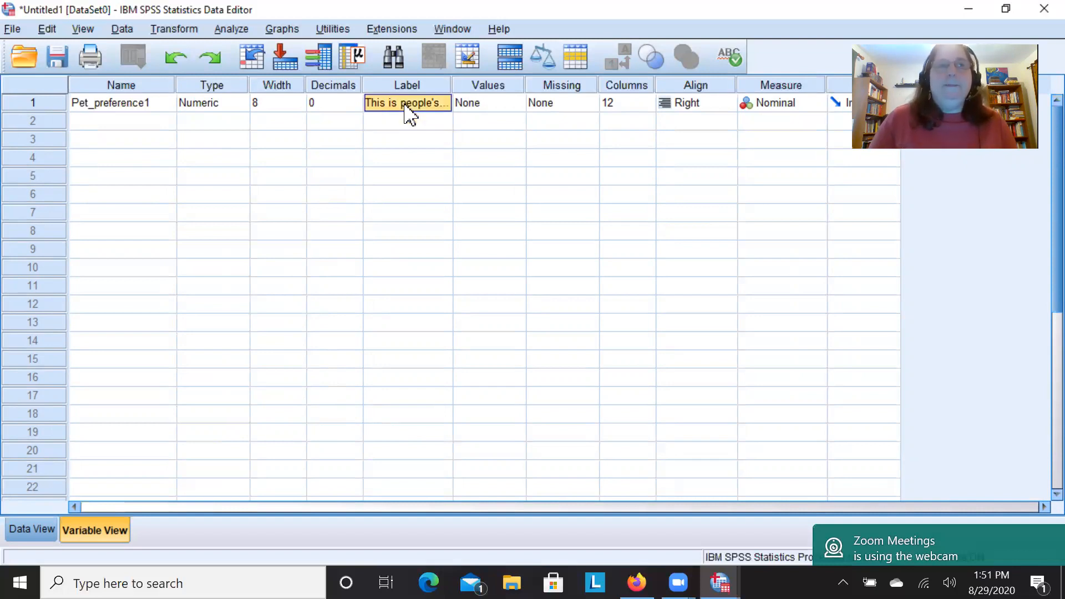
{"action": "key", "text": "Right"}
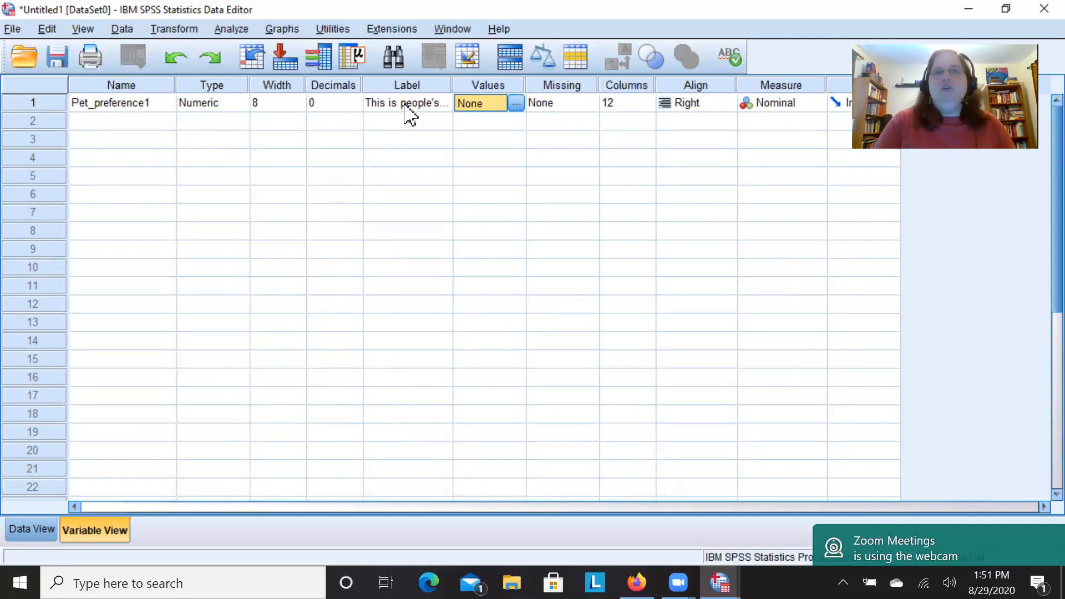
{"action": "left_click", "coordinate": [515, 104]}
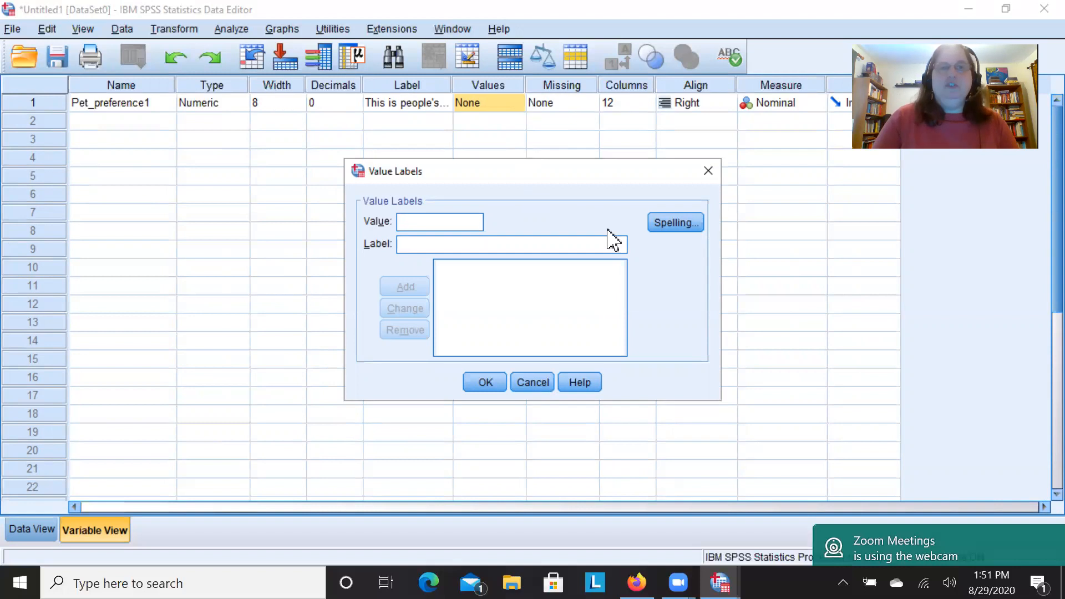
{"action": "left_click", "coordinate": [531, 387]}
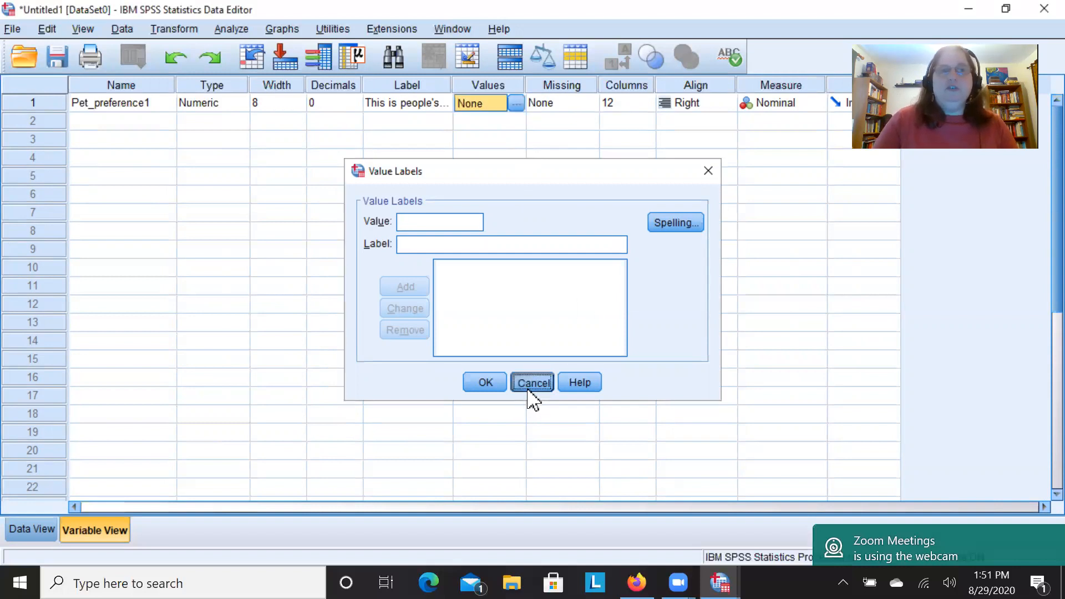
Add the value label "fish" for the value 1 of Pet_preference1
{"action": "left_click", "coordinate": [515, 103]}
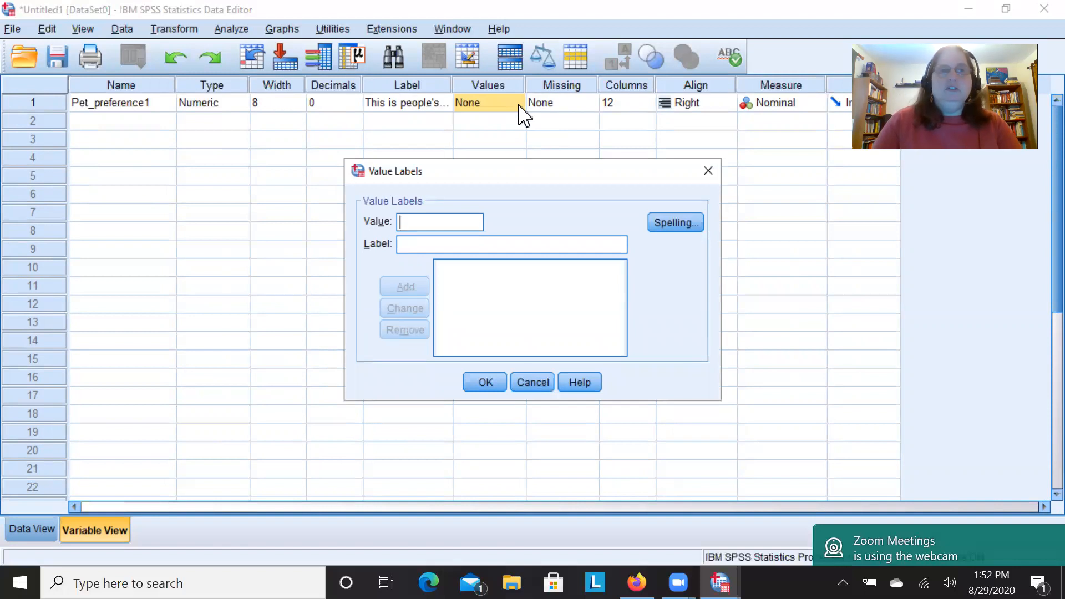
{"action": "type", "text": "1"}
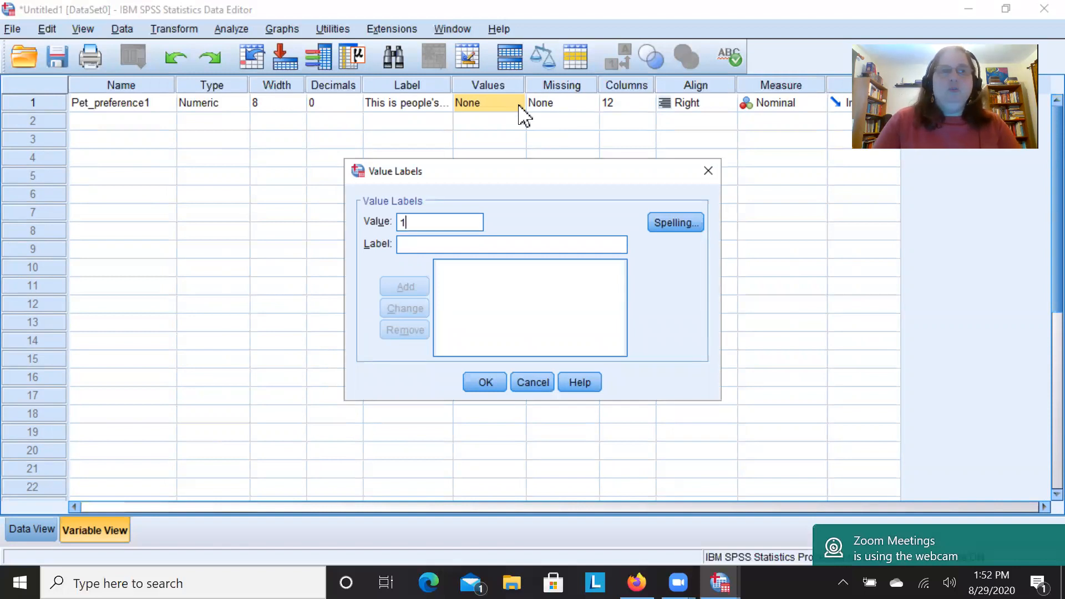
{"action": "left_click", "coordinate": [431, 246]}
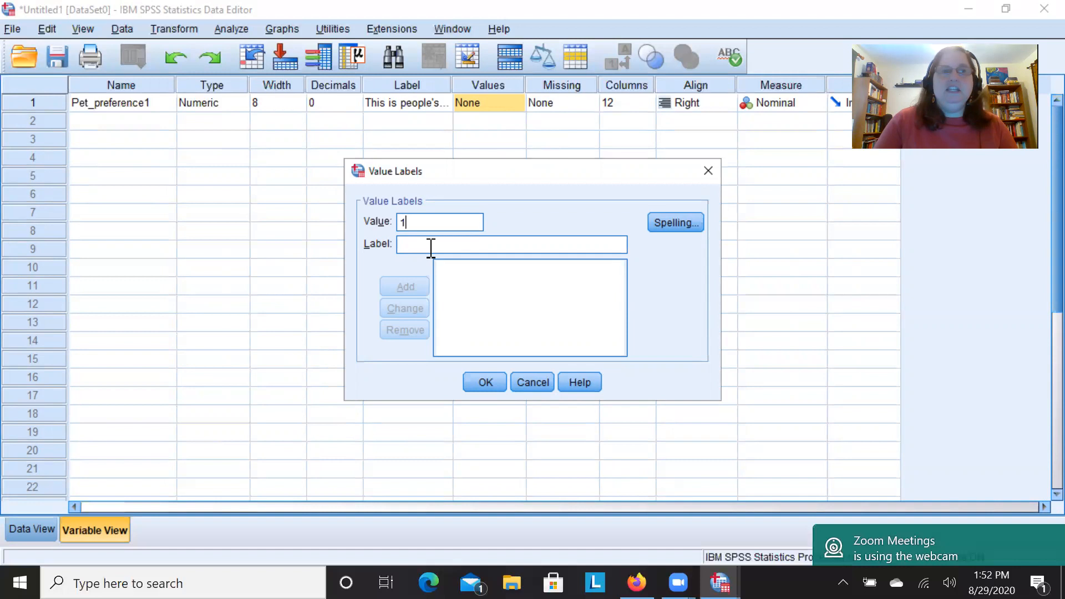
{"action": "type", "text": "fish"}
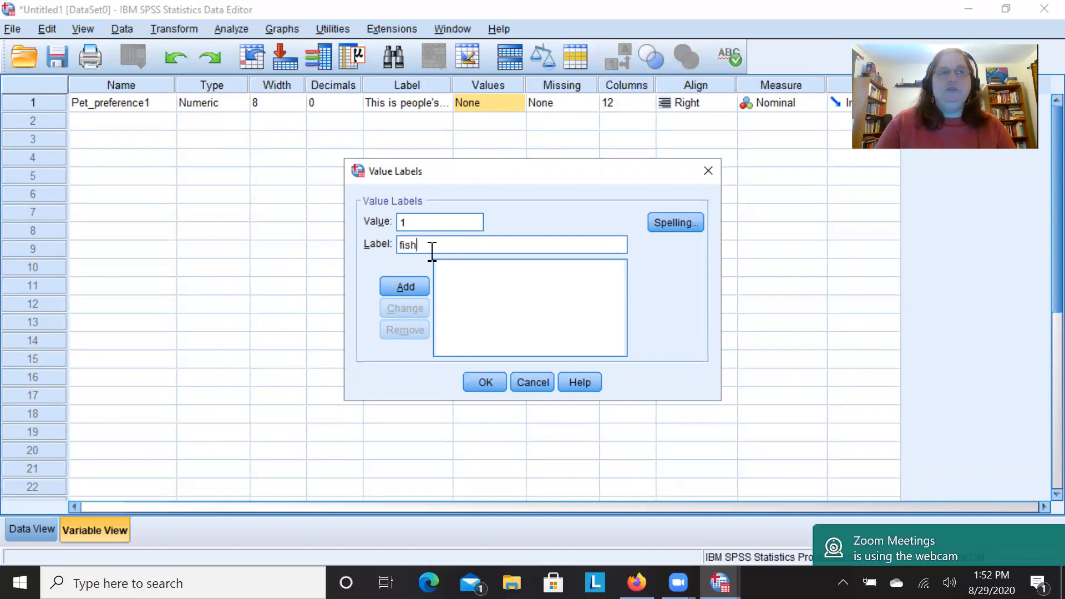
{"action": "left_click", "coordinate": [404, 294]}
Add the value label "turtle" for the value 2 and apply the value labels to Pet_preference1
{"action": "left_click", "coordinate": [410, 223]}
{"action": "type", "text": "2"}
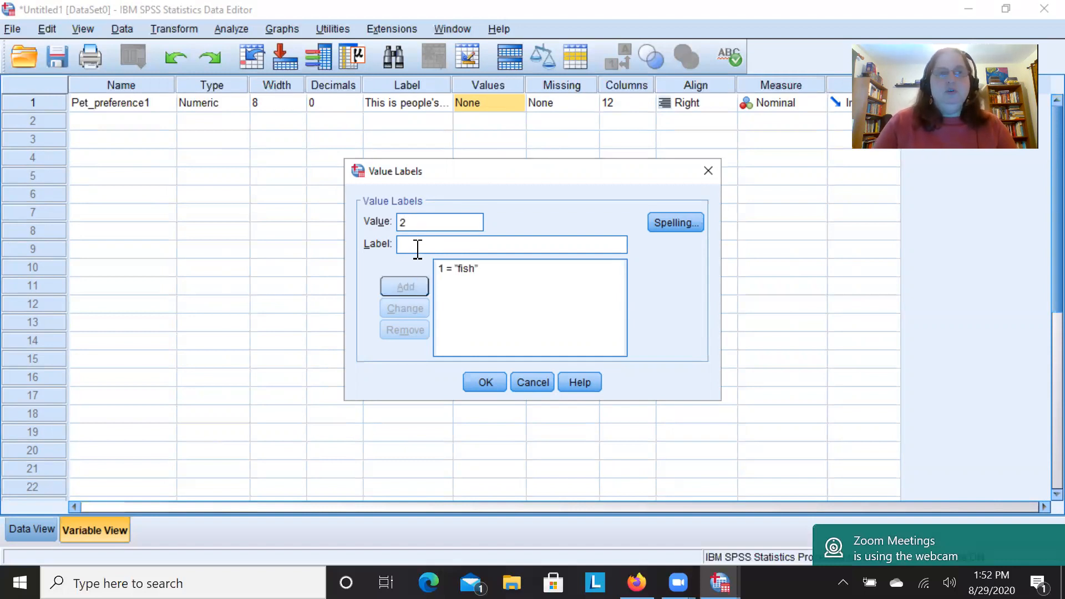
{"action": "type", "text": "t"}
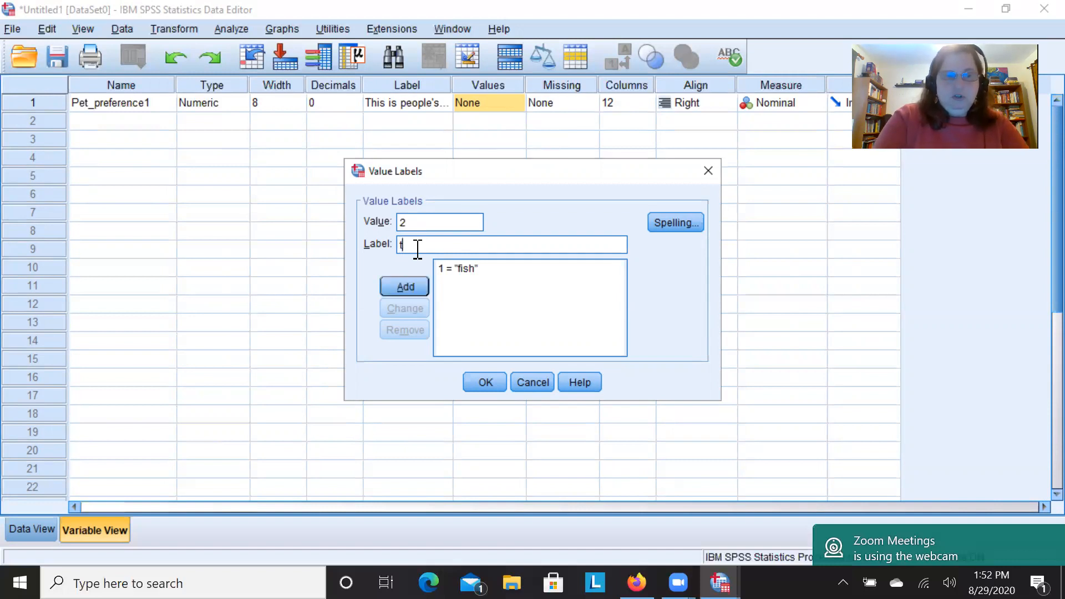
{"action": "type", "text": "urtle"}
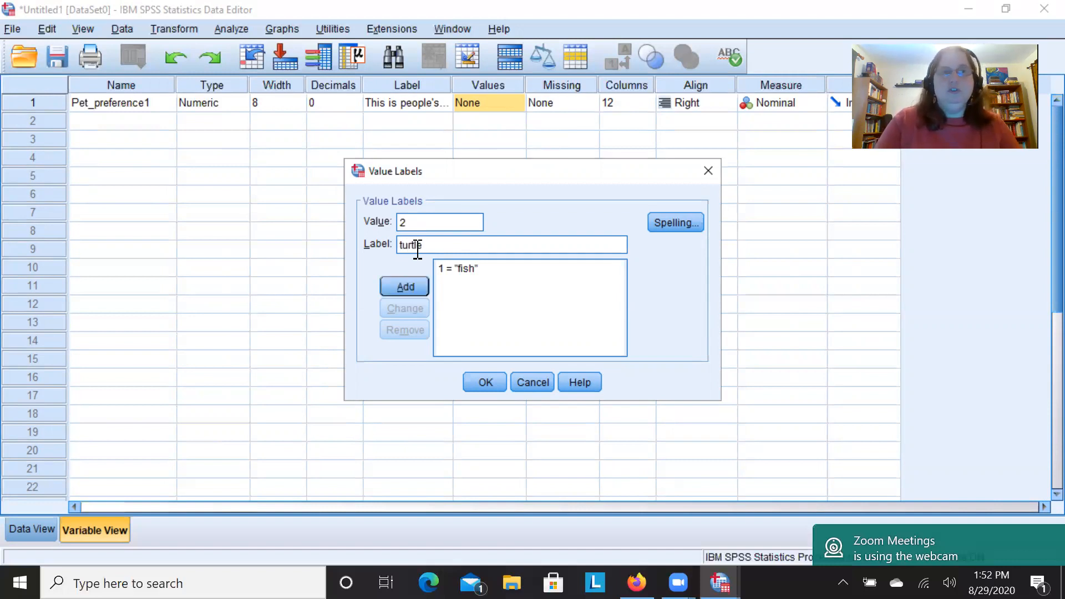
{"action": "left_click", "coordinate": [414, 290]}
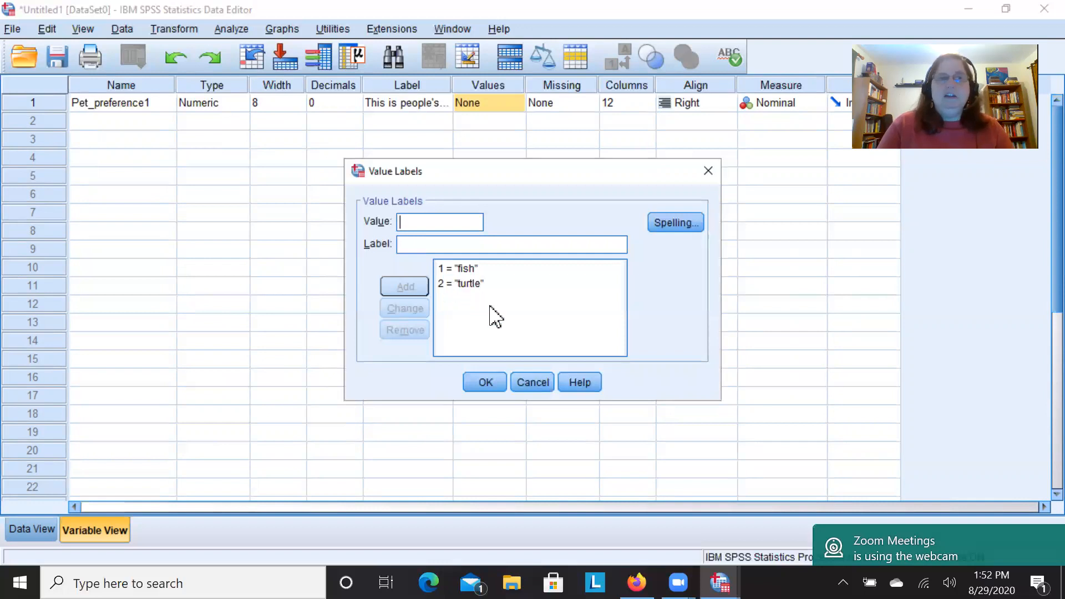
{"action": "left_click", "coordinate": [487, 385]}
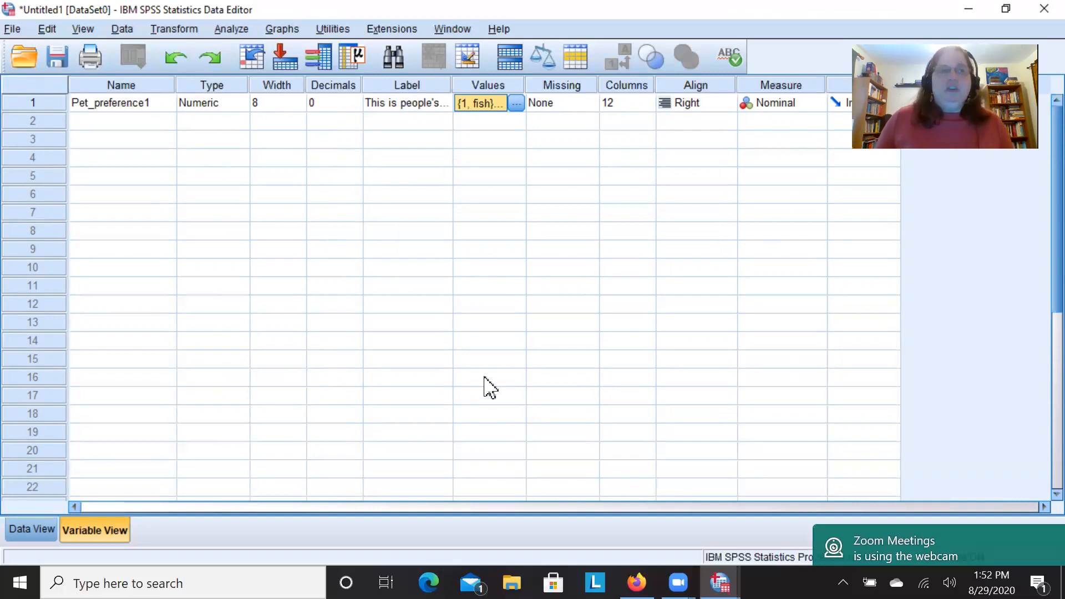
In Data View, enter 9 in rows 9 and 10 of Pet_preference1
{"action": "left_click", "coordinate": [22, 533]}
{"action": "left_click", "coordinate": [160, 275]}
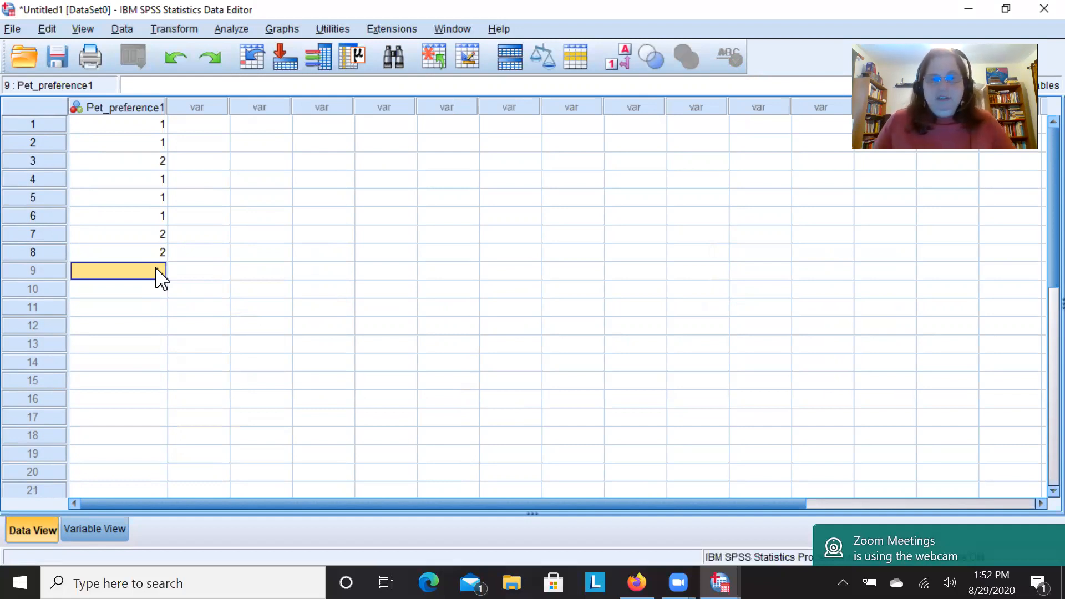
{"action": "type", "text": "9"}
{"action": "key", "text": "Return"}
{"action": "type", "text": "9"}
In Data View, enter the code 999 in rows 9 and 10 of Pet_preference1
{"action": "left_click", "coordinate": [156, 270]}
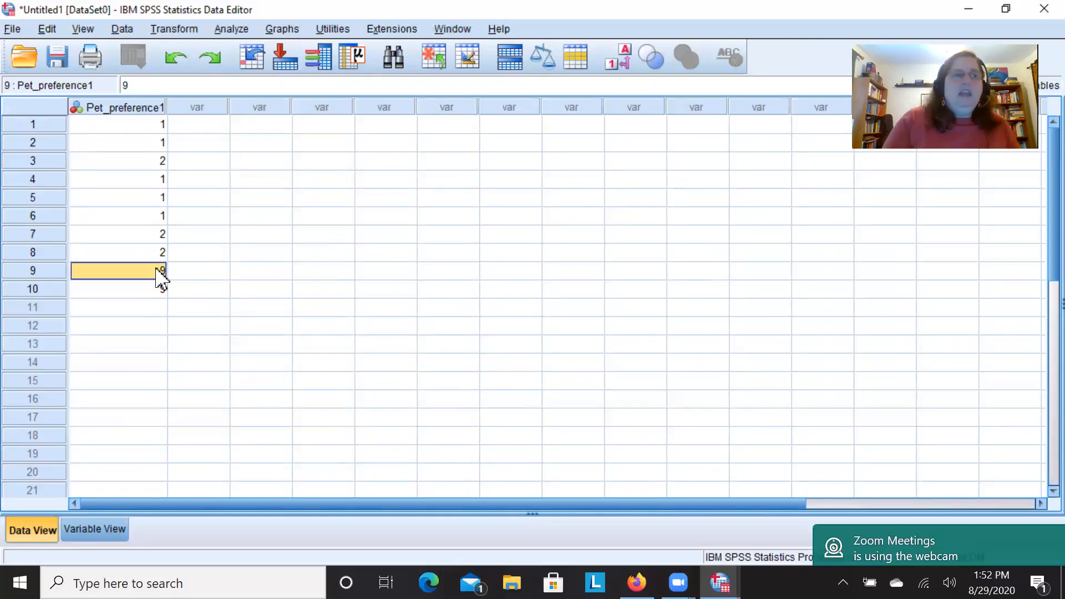
{"action": "type", "text": "999"}
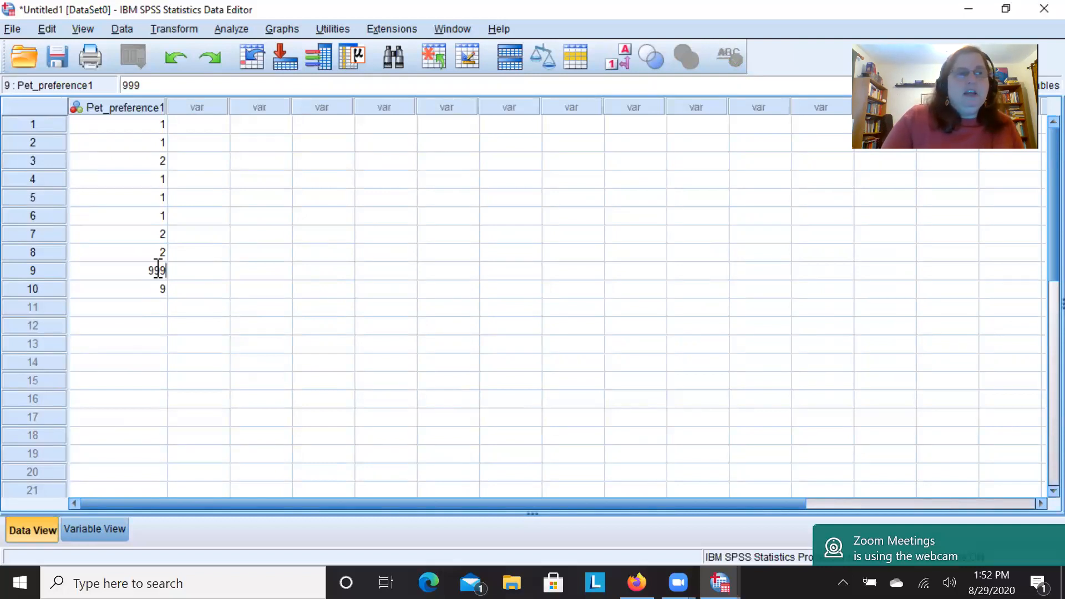
{"action": "key", "text": "Return"}
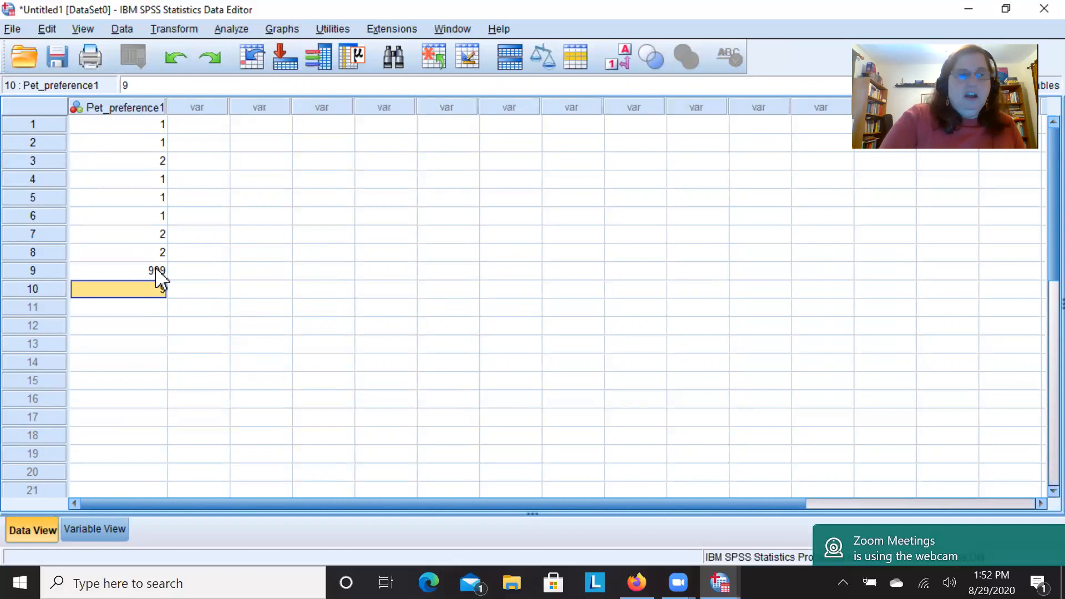
{"action": "type", "text": "999"}
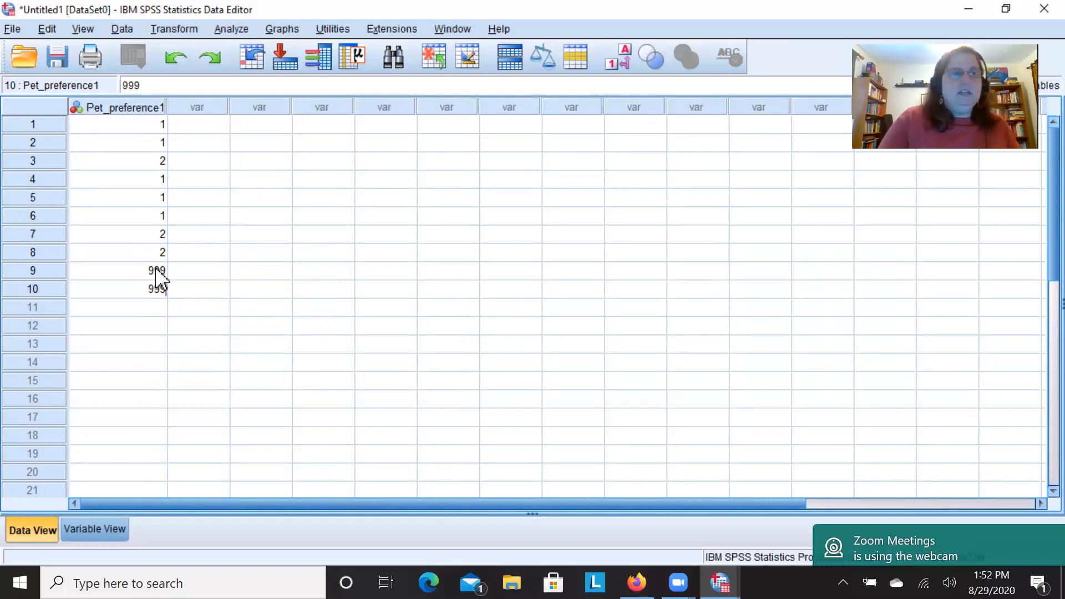
In Variable View, define 999 as a discrete missing value for Pet_preference1
{"action": "left_click", "coordinate": [97, 530]}
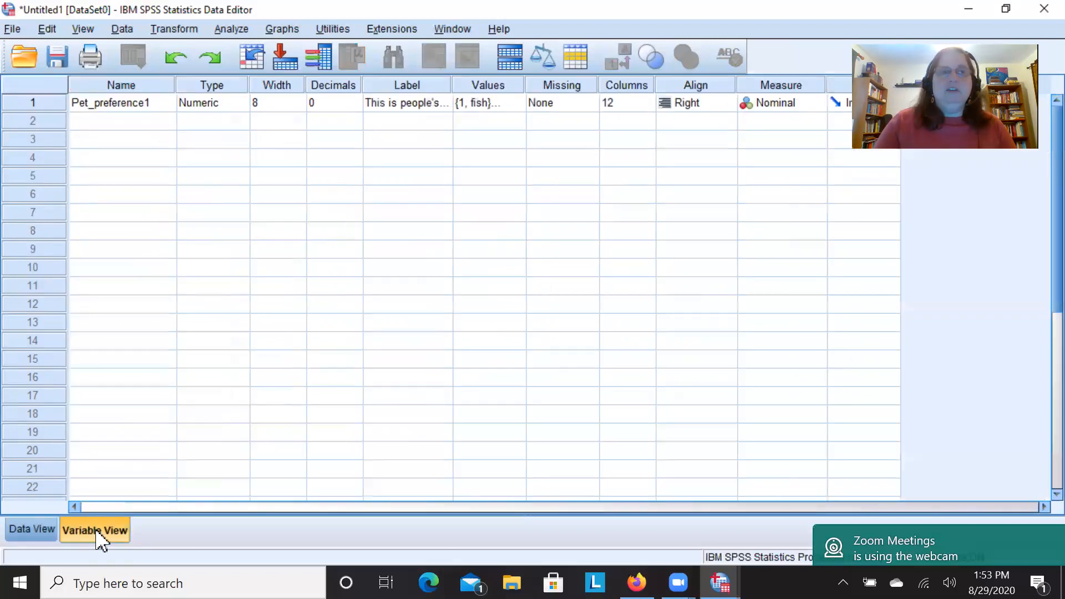
{"action": "left_click", "coordinate": [590, 107]}
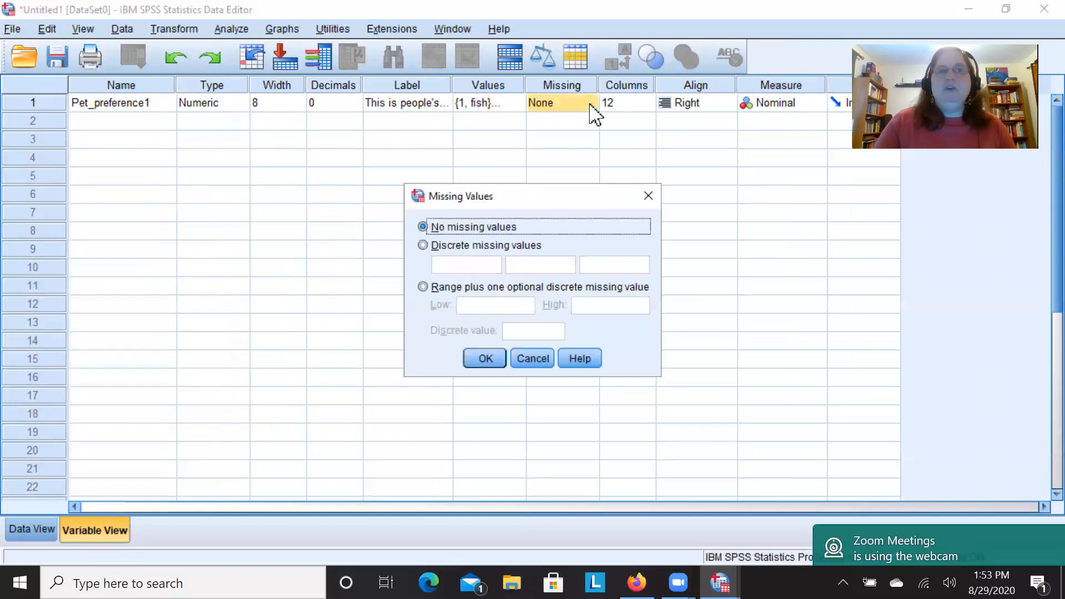
{"action": "left_click", "coordinate": [424, 246]}
{"action": "left_click", "coordinate": [459, 265]}
{"action": "type", "text": "9"}
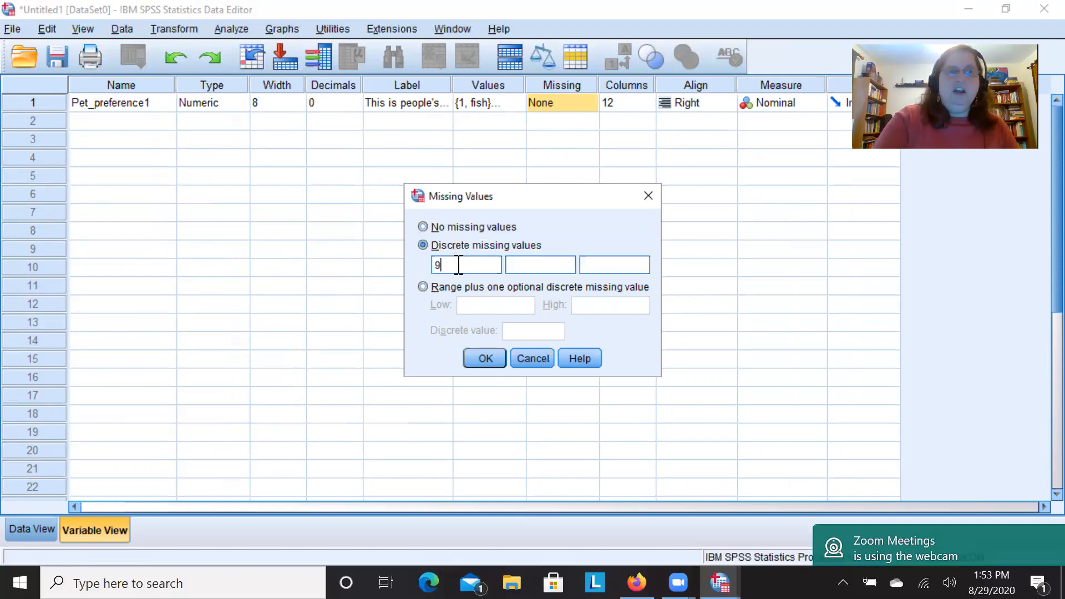
{"action": "type", "text": "99"}
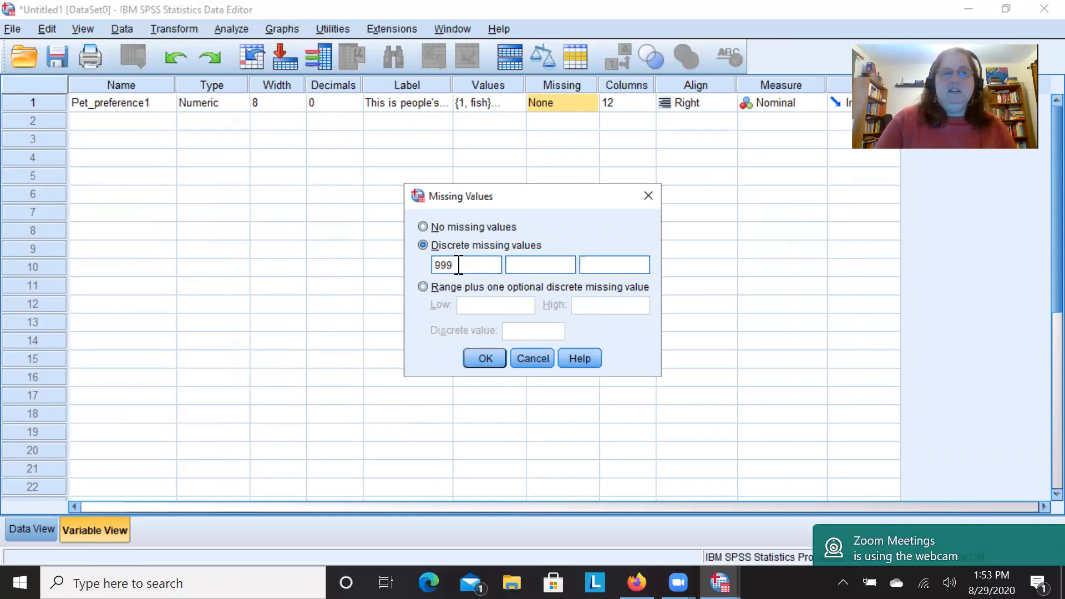
{"action": "left_click", "coordinate": [477, 358]}
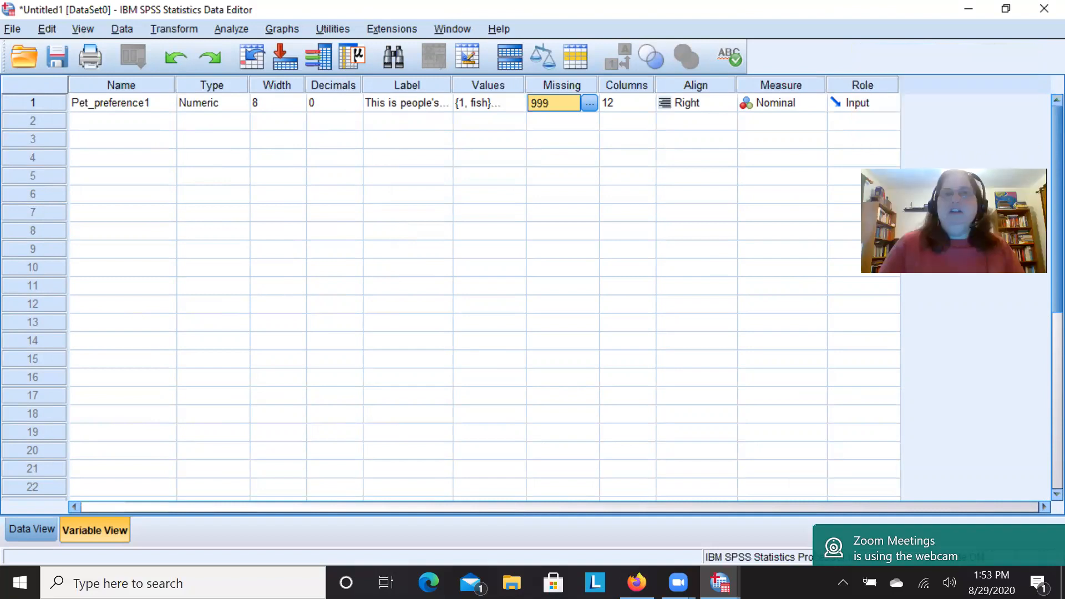
Review the measurement level options for Pet_preference1 and choose Nominal
{"action": "left_click", "coordinate": [816, 112]}
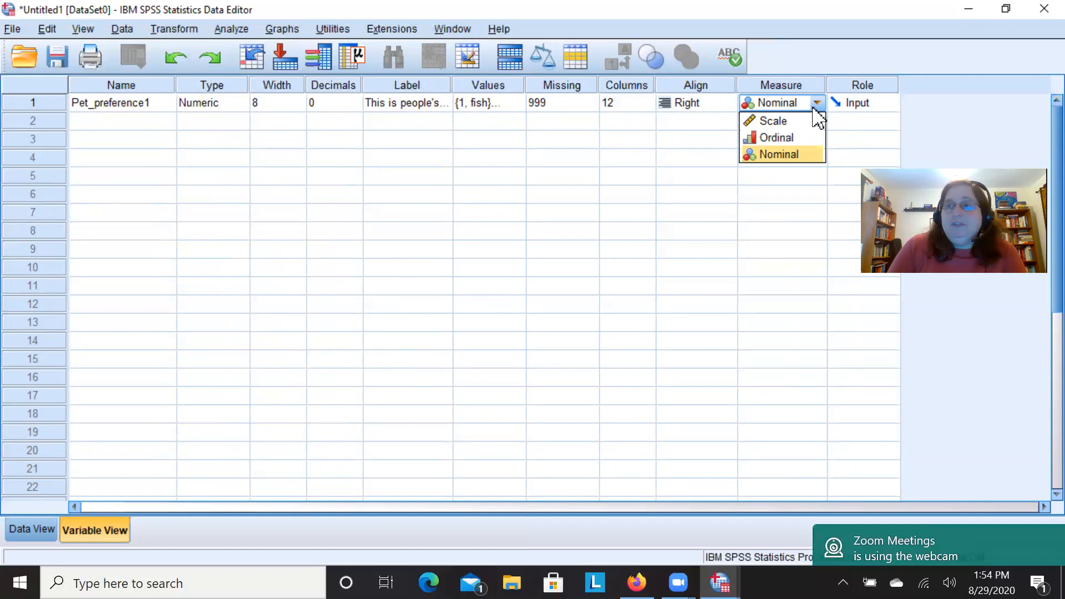
{"action": "left_click", "coordinate": [815, 155]}
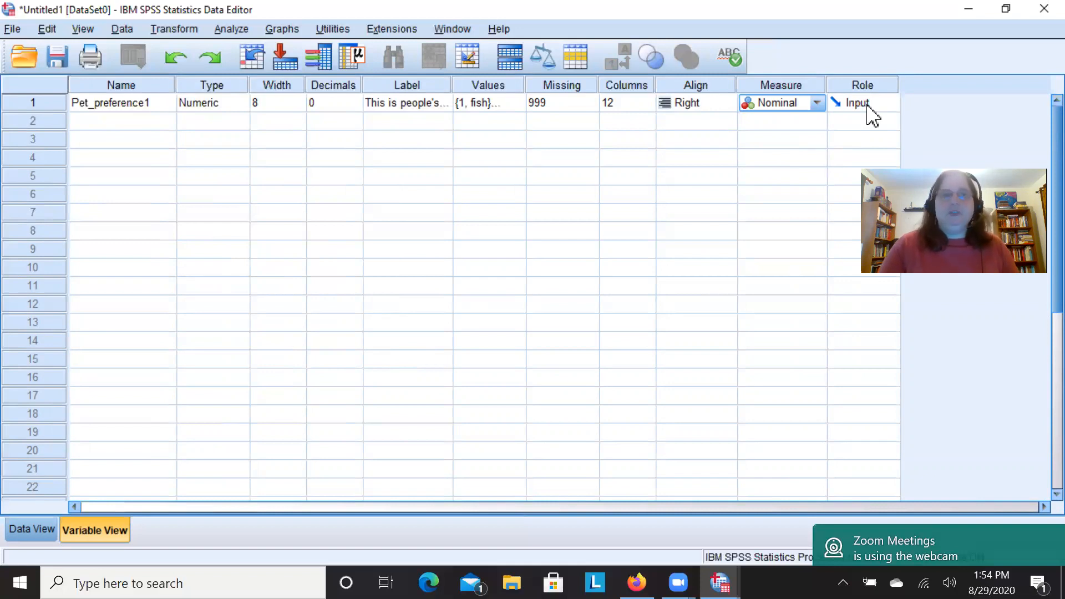
In Data View, display the value labels in place of the codes, and switch back to the numeric codes
{"action": "left_click", "coordinate": [33, 532]}
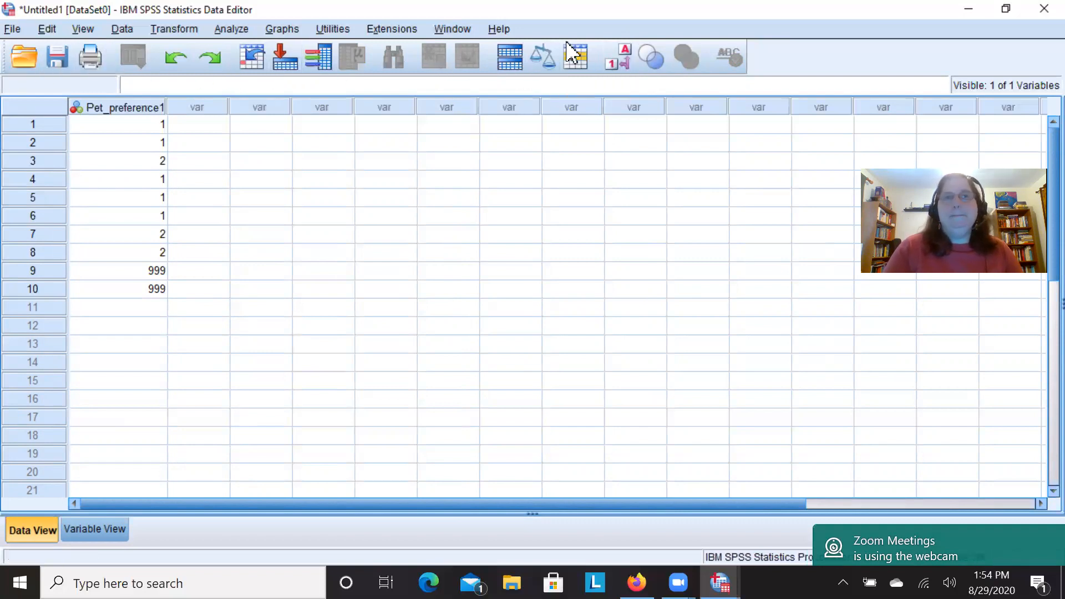
{"action": "left_click", "coordinate": [622, 65]}
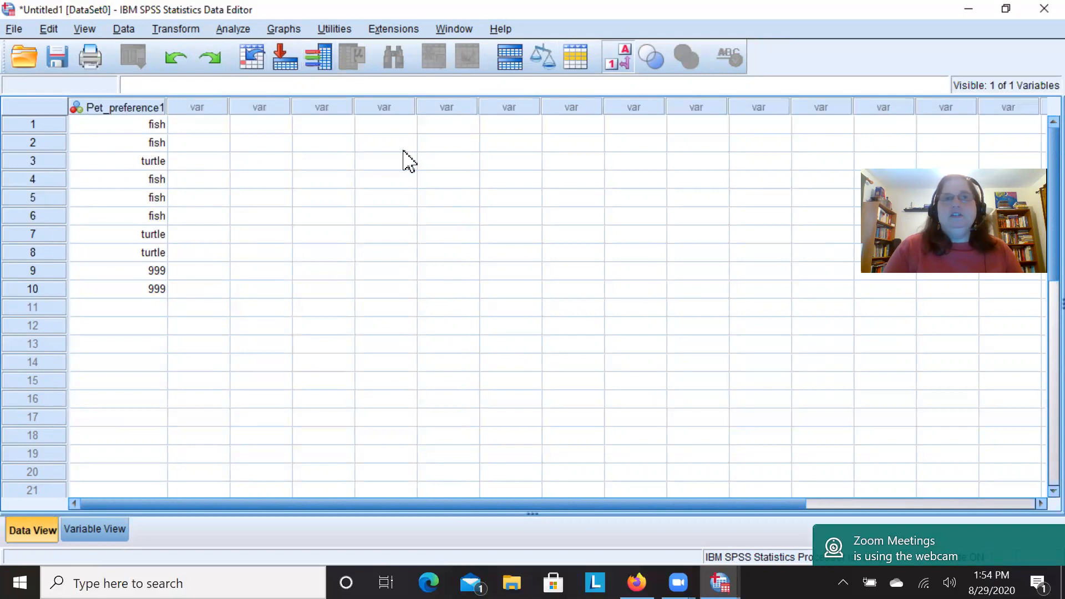
{"action": "left_click", "coordinate": [616, 57]}
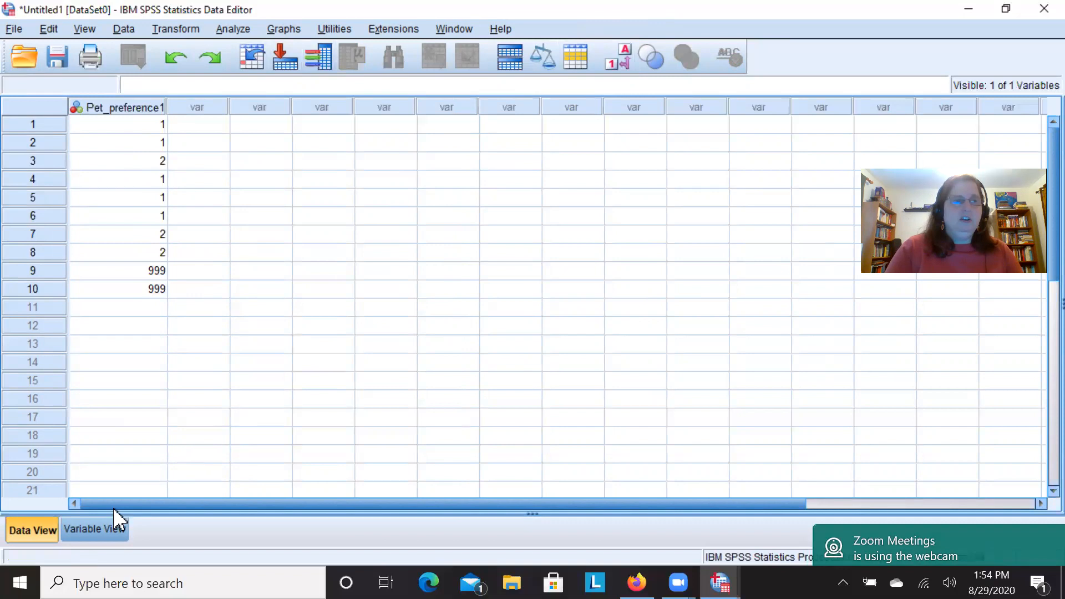
In Variable View, add the value label "missing" for the value 999 of Pet_preference1 and apply it
{"action": "left_click", "coordinate": [100, 532]}
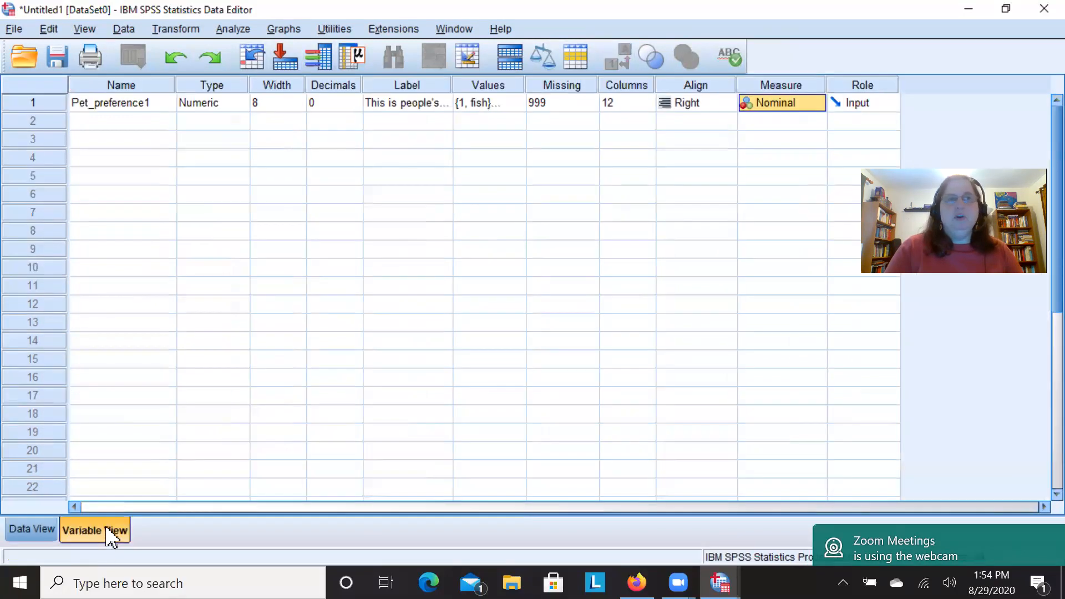
{"action": "left_click", "coordinate": [518, 105]}
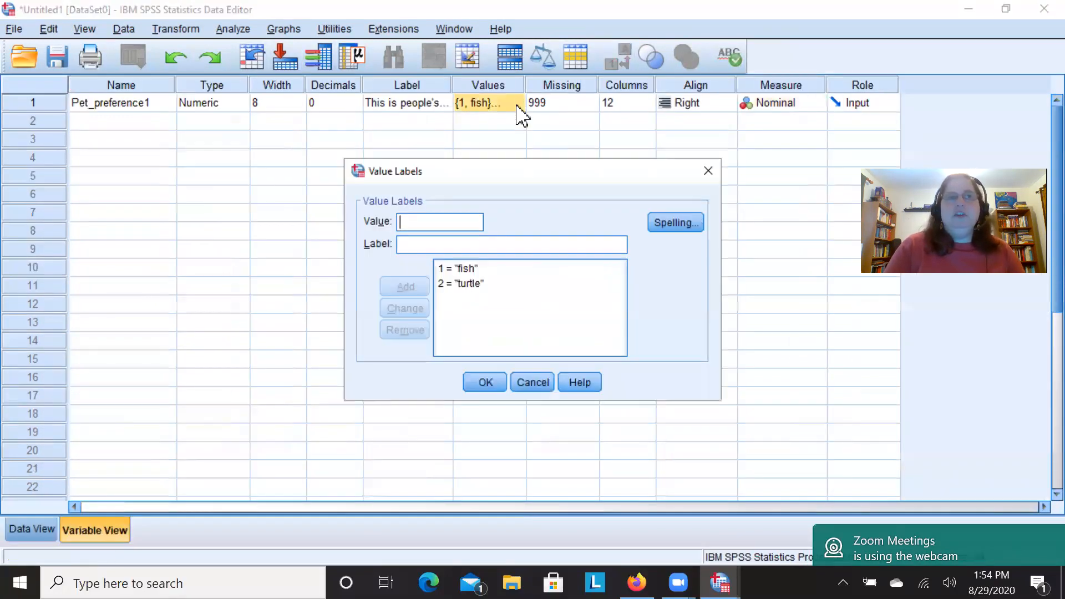
{"action": "type", "text": "999"}
{"action": "left_click", "coordinate": [421, 249]}
{"action": "type", "text": "mi"}
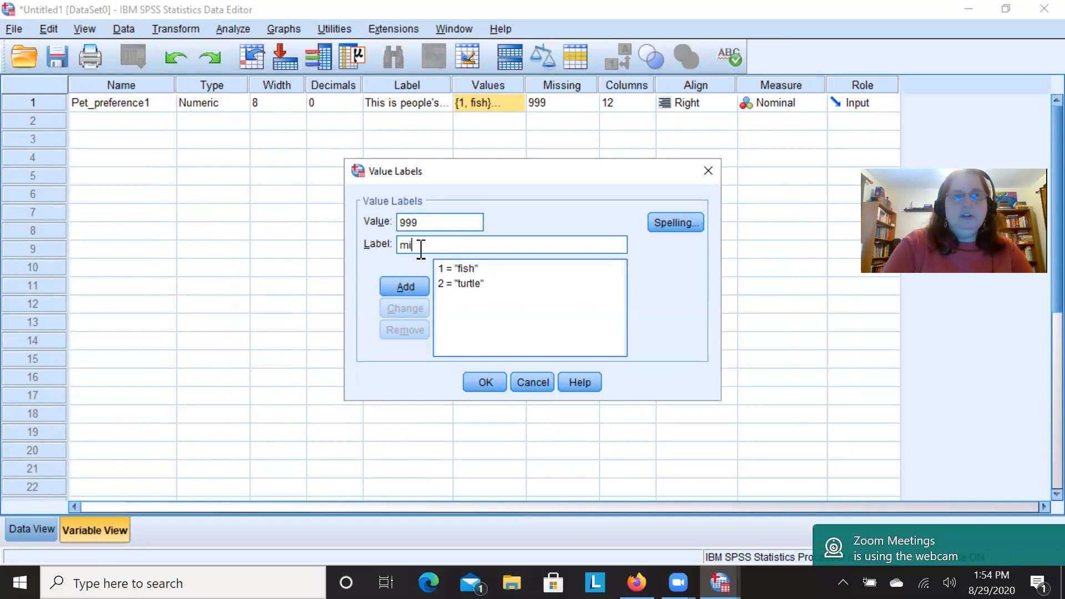
{"action": "type", "text": "ssing"}
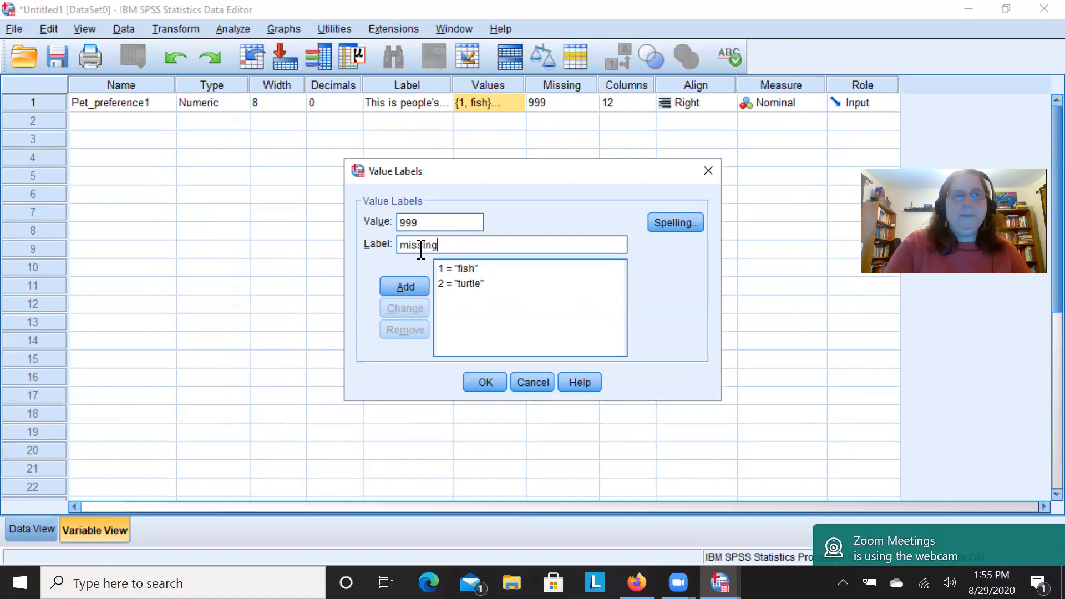
{"action": "left_click", "coordinate": [412, 288]}
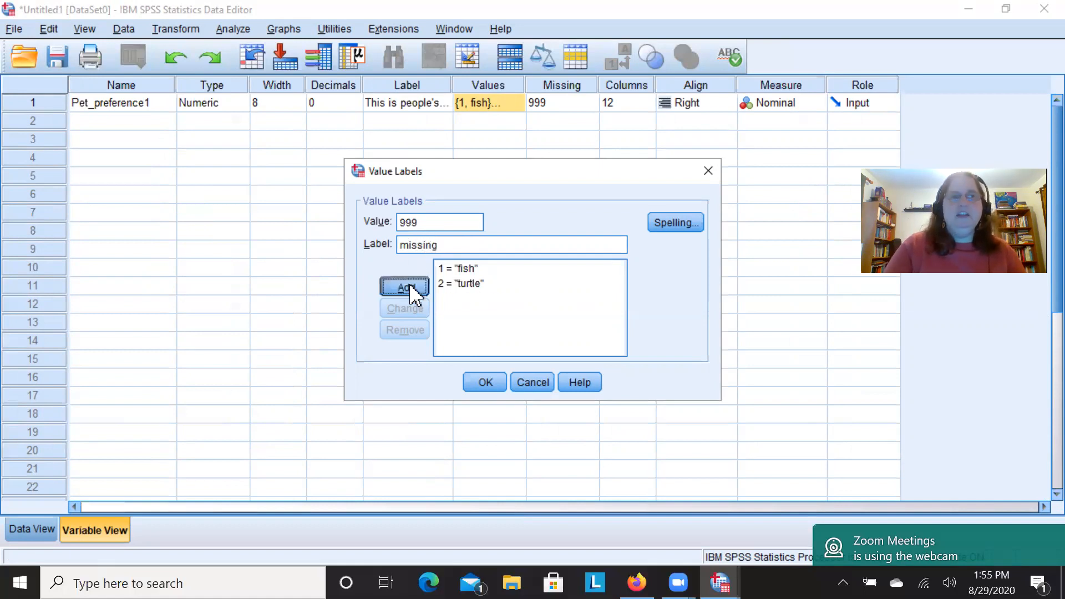
{"action": "left_click", "coordinate": [485, 385]}
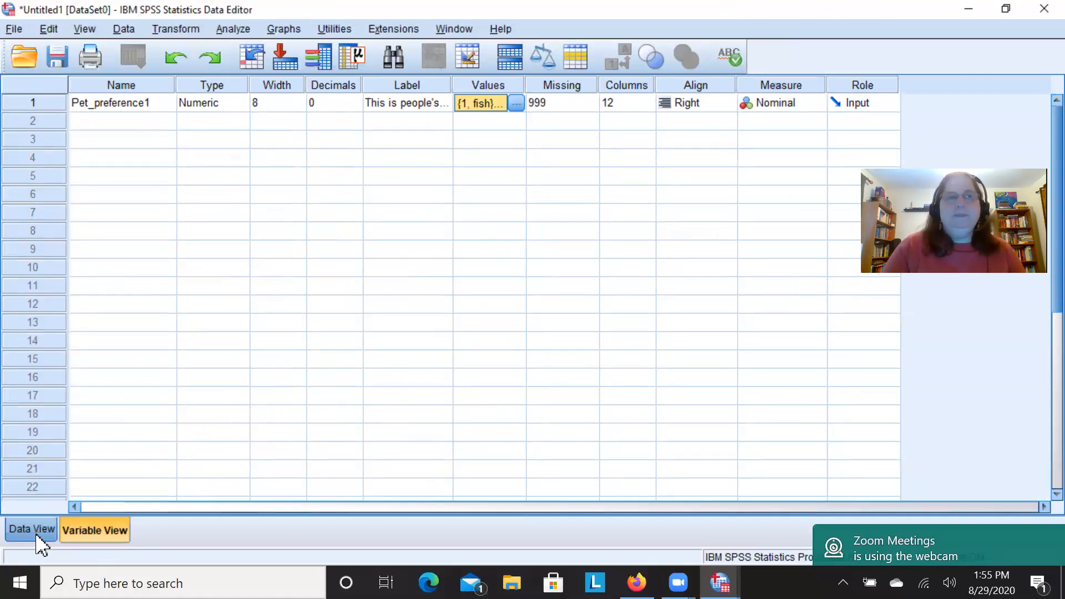
In Data View, check how rows 9 and 10 display with value labels on, and return to the numeric codes
{"action": "left_click", "coordinate": [35, 532]}
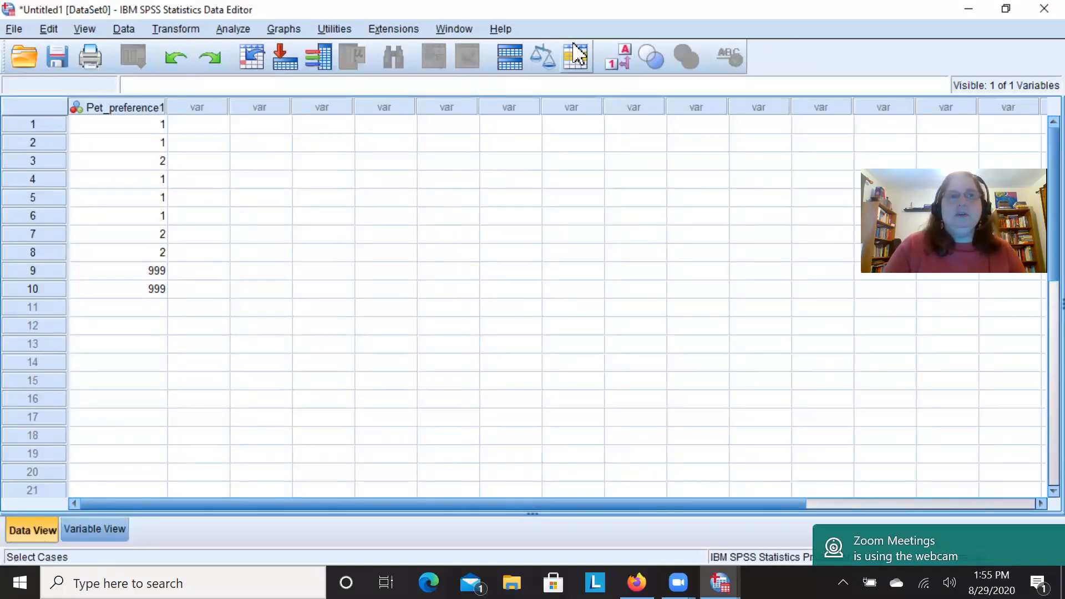
{"action": "left_click", "coordinate": [615, 62]}
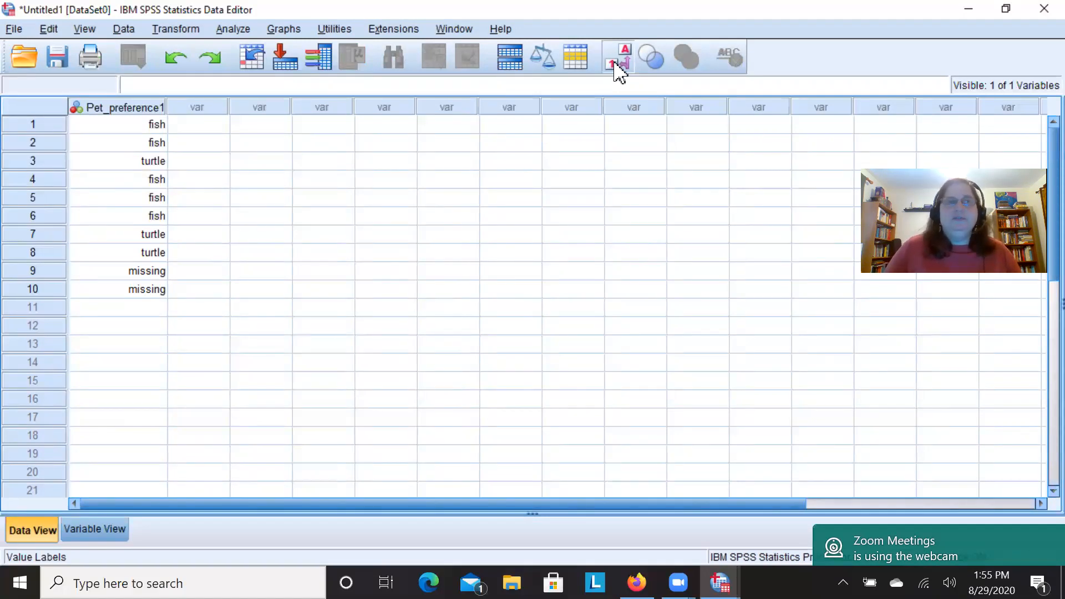
{"action": "left_click", "coordinate": [620, 73]}
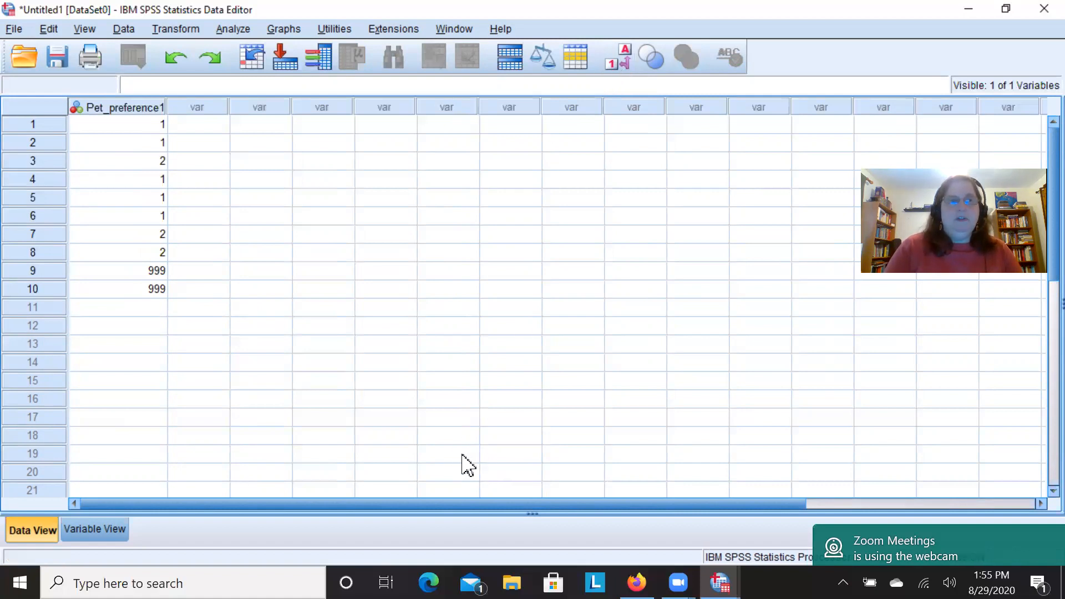
{"action": "left_click", "coordinate": [100, 532]}
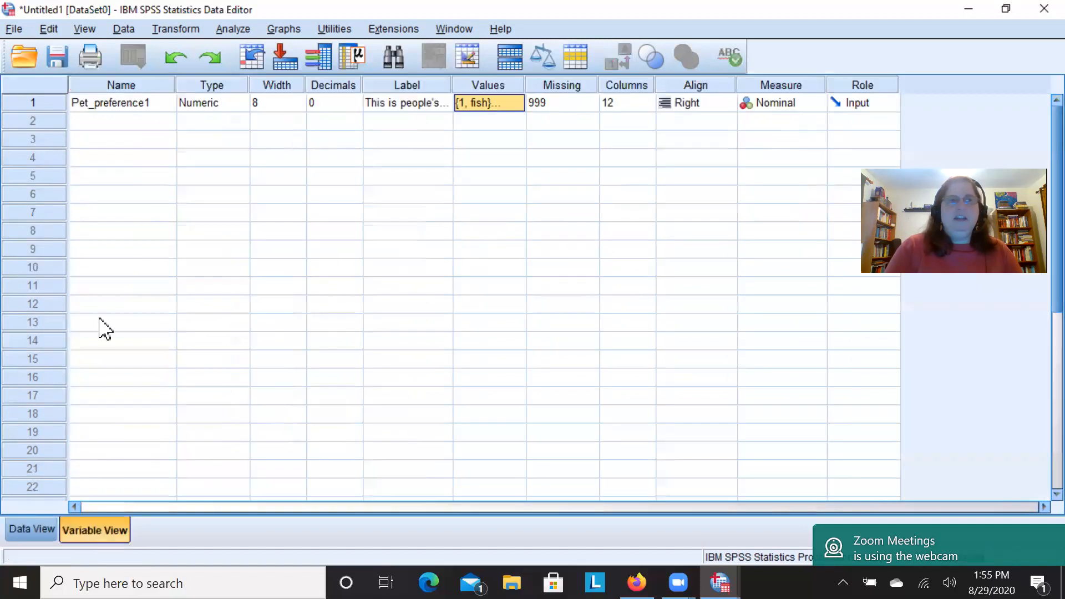
{"action": "left_click", "coordinate": [16, 536]}
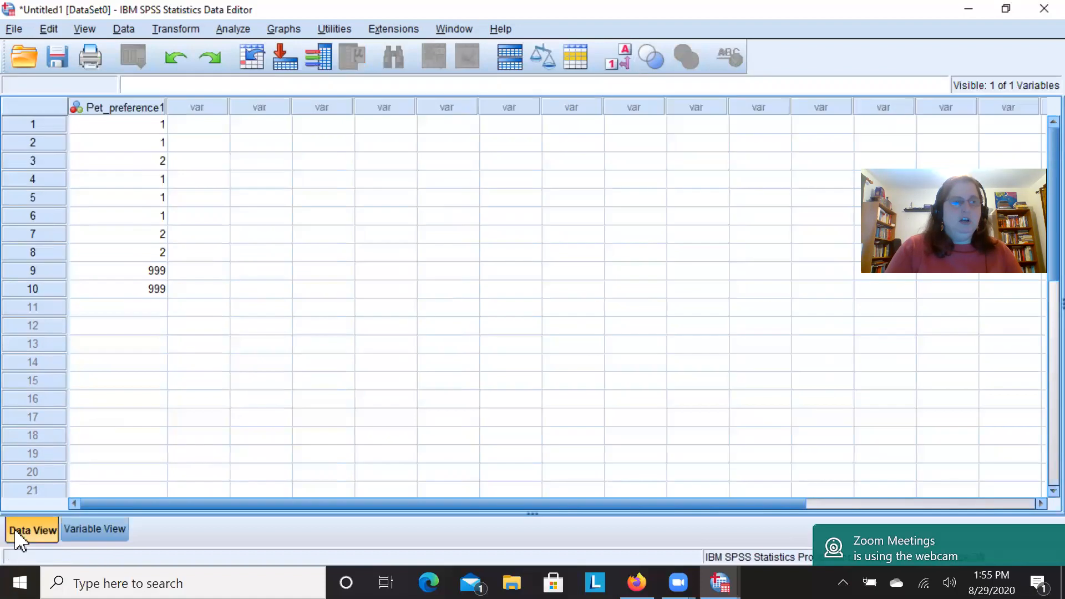